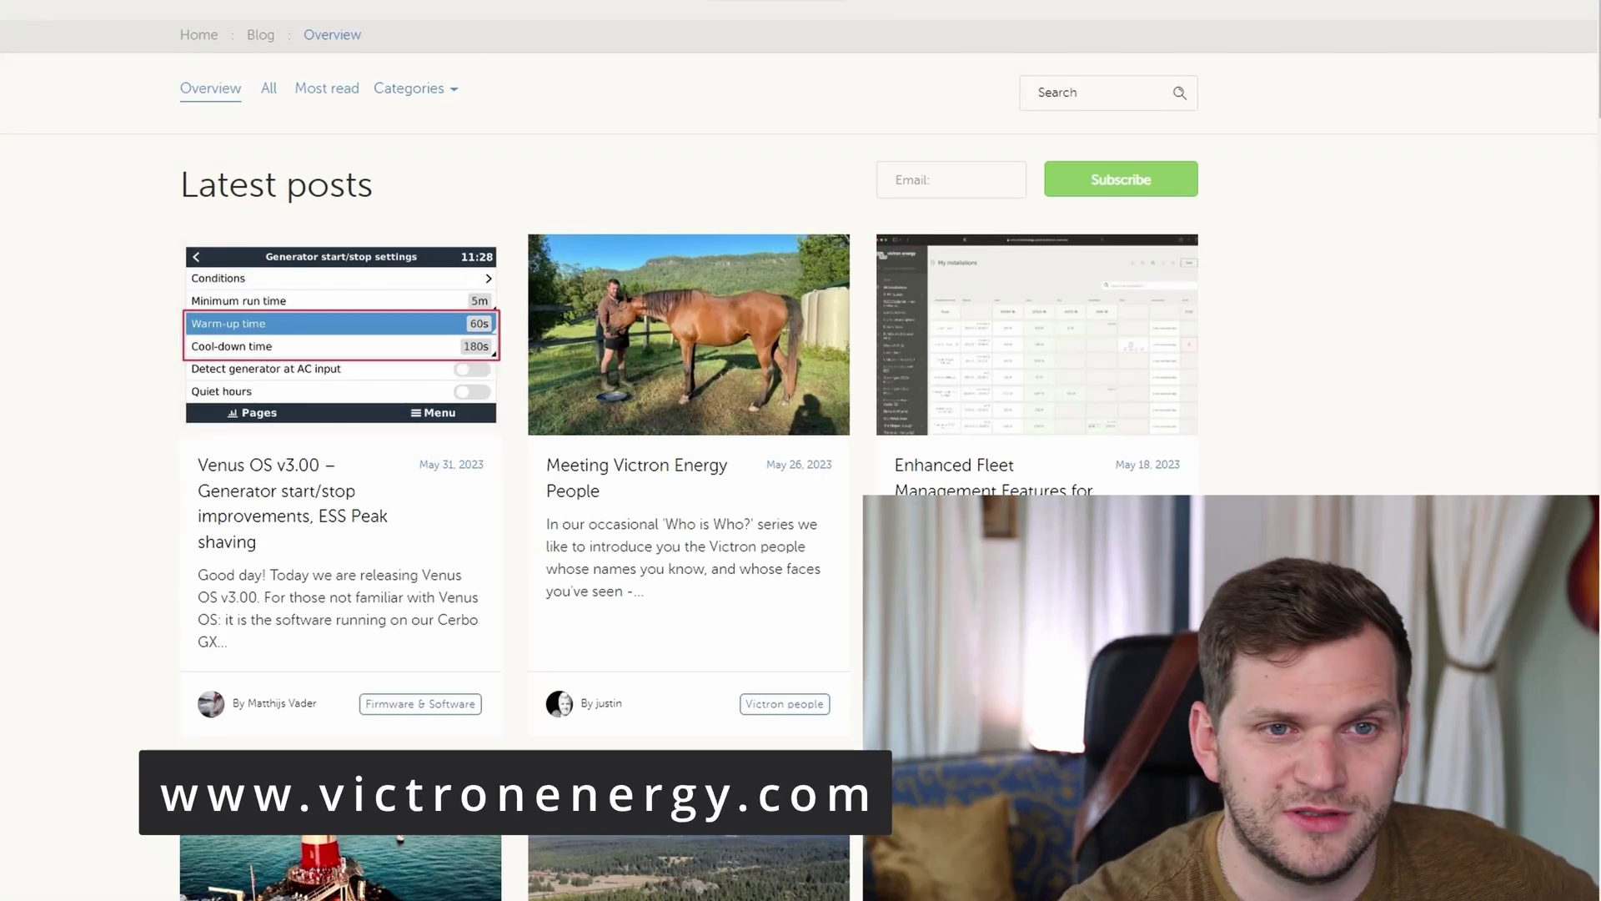
Open the Venus OS v3.00 generator start/stop post and scroll through its change log
left_click(311, 325)
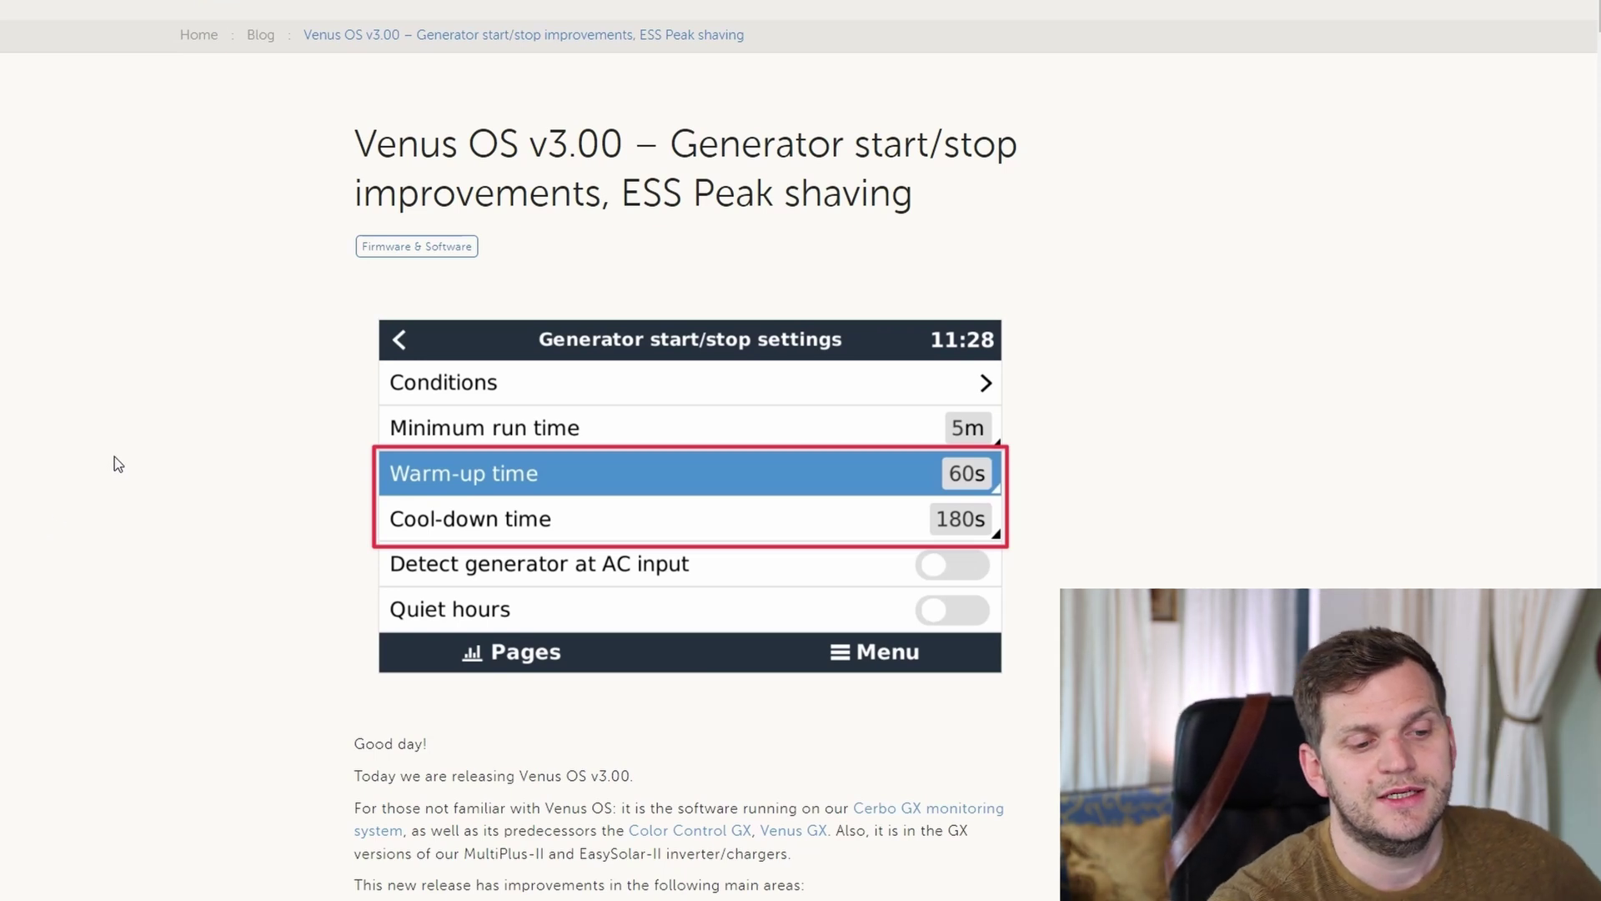
scroll(115, 465, "down", 3)
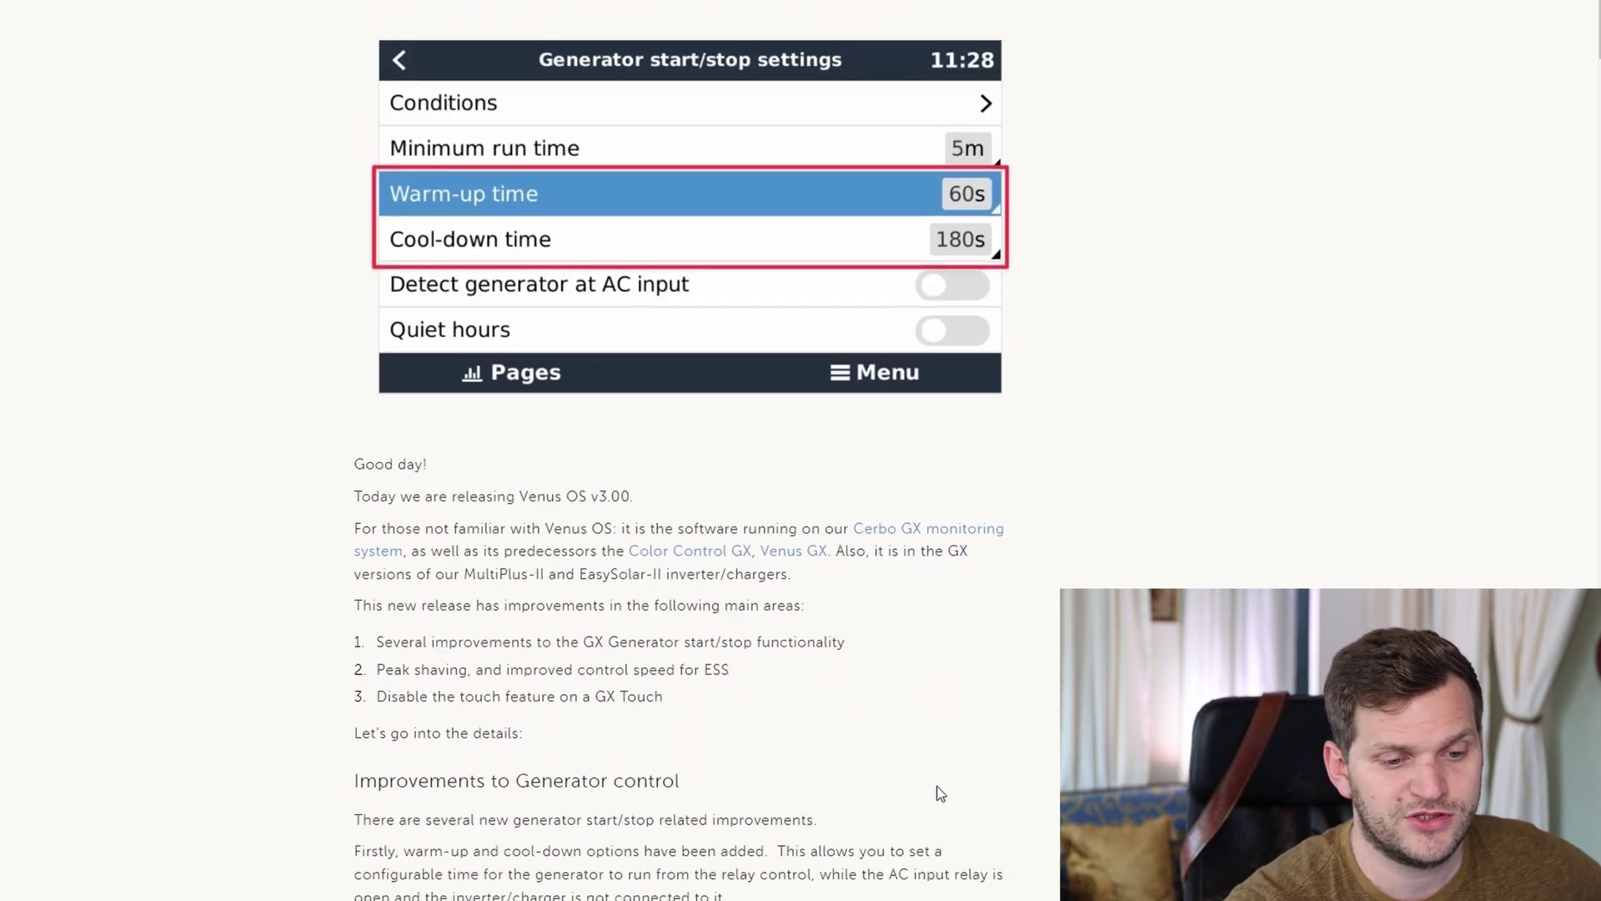
scroll(941, 793, "down", 4)
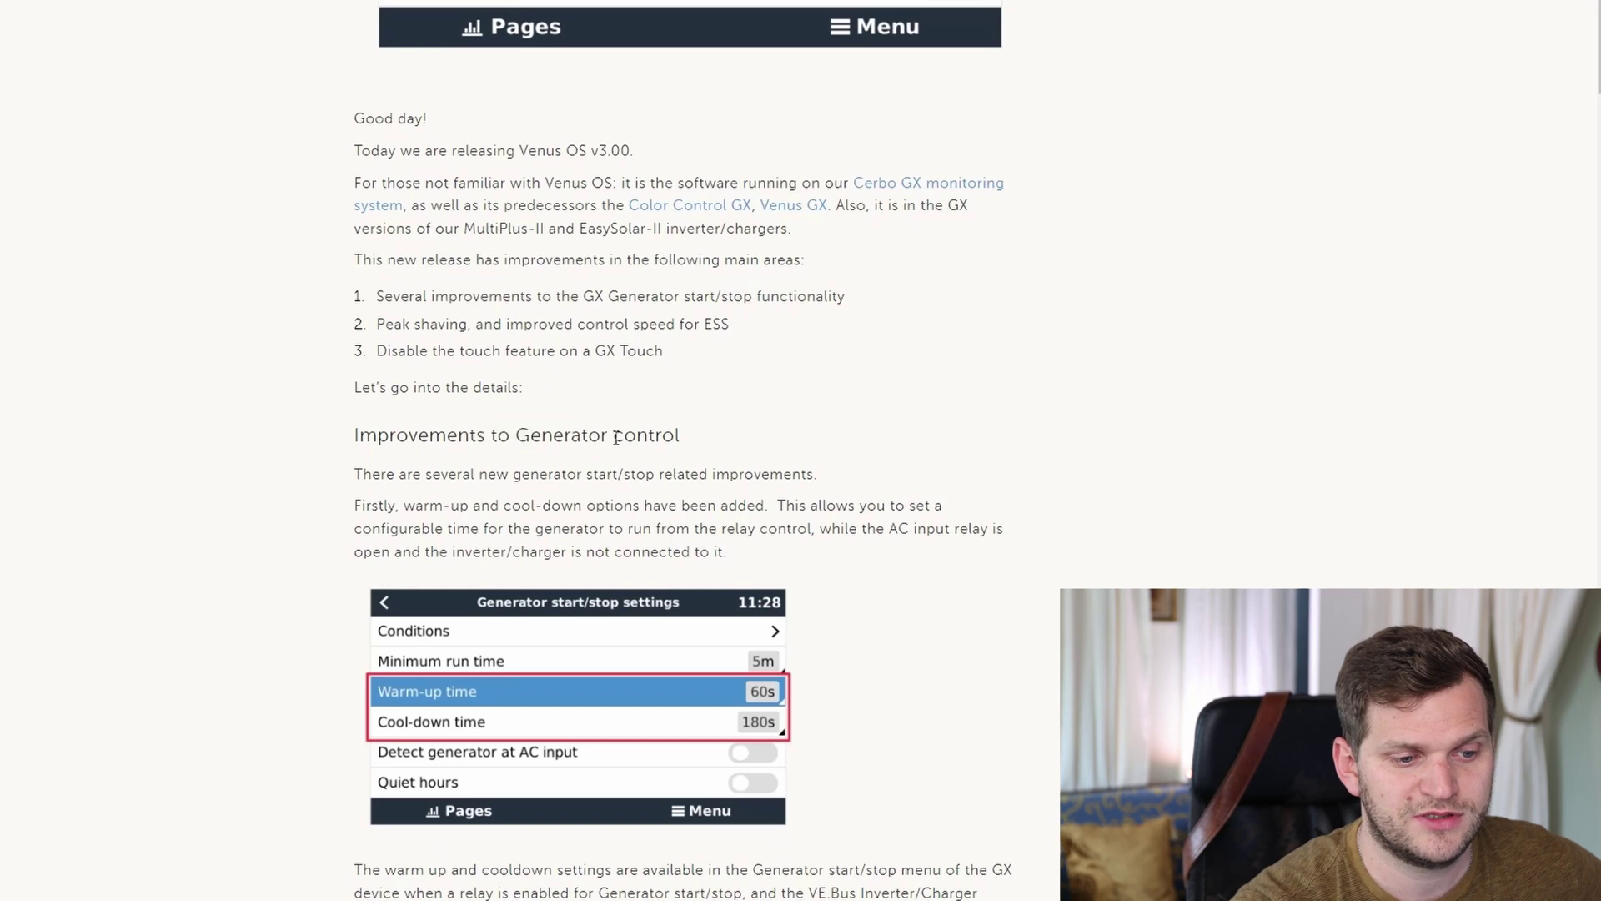
scroll(616, 438, "down", 10)
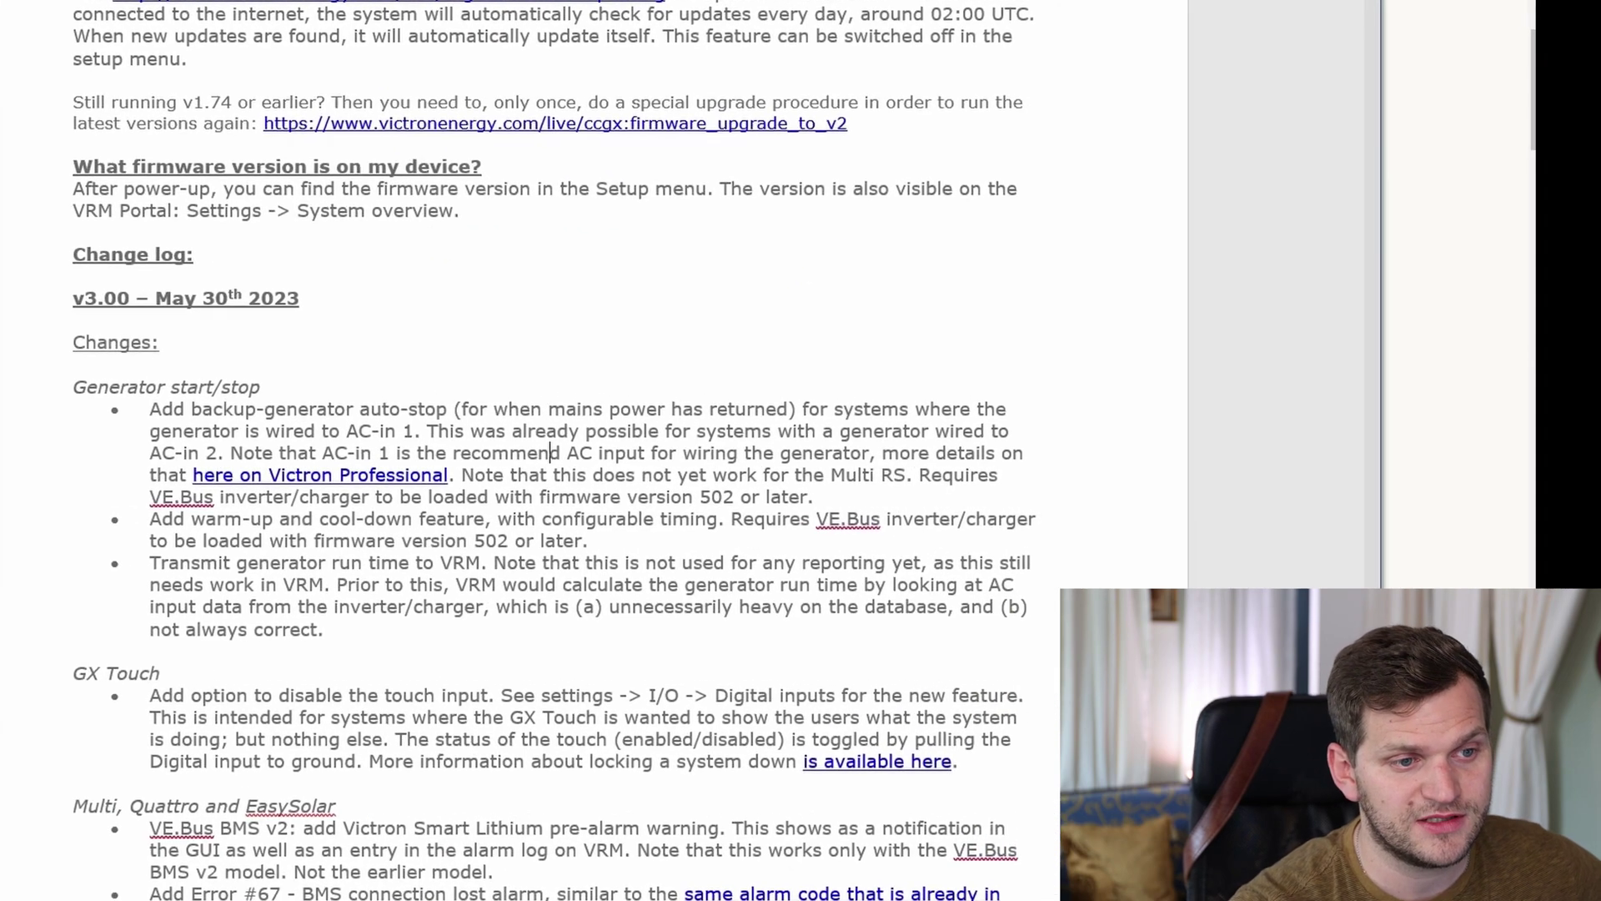
left_click(429, 330)
scroll(429, 331, "down", 2)
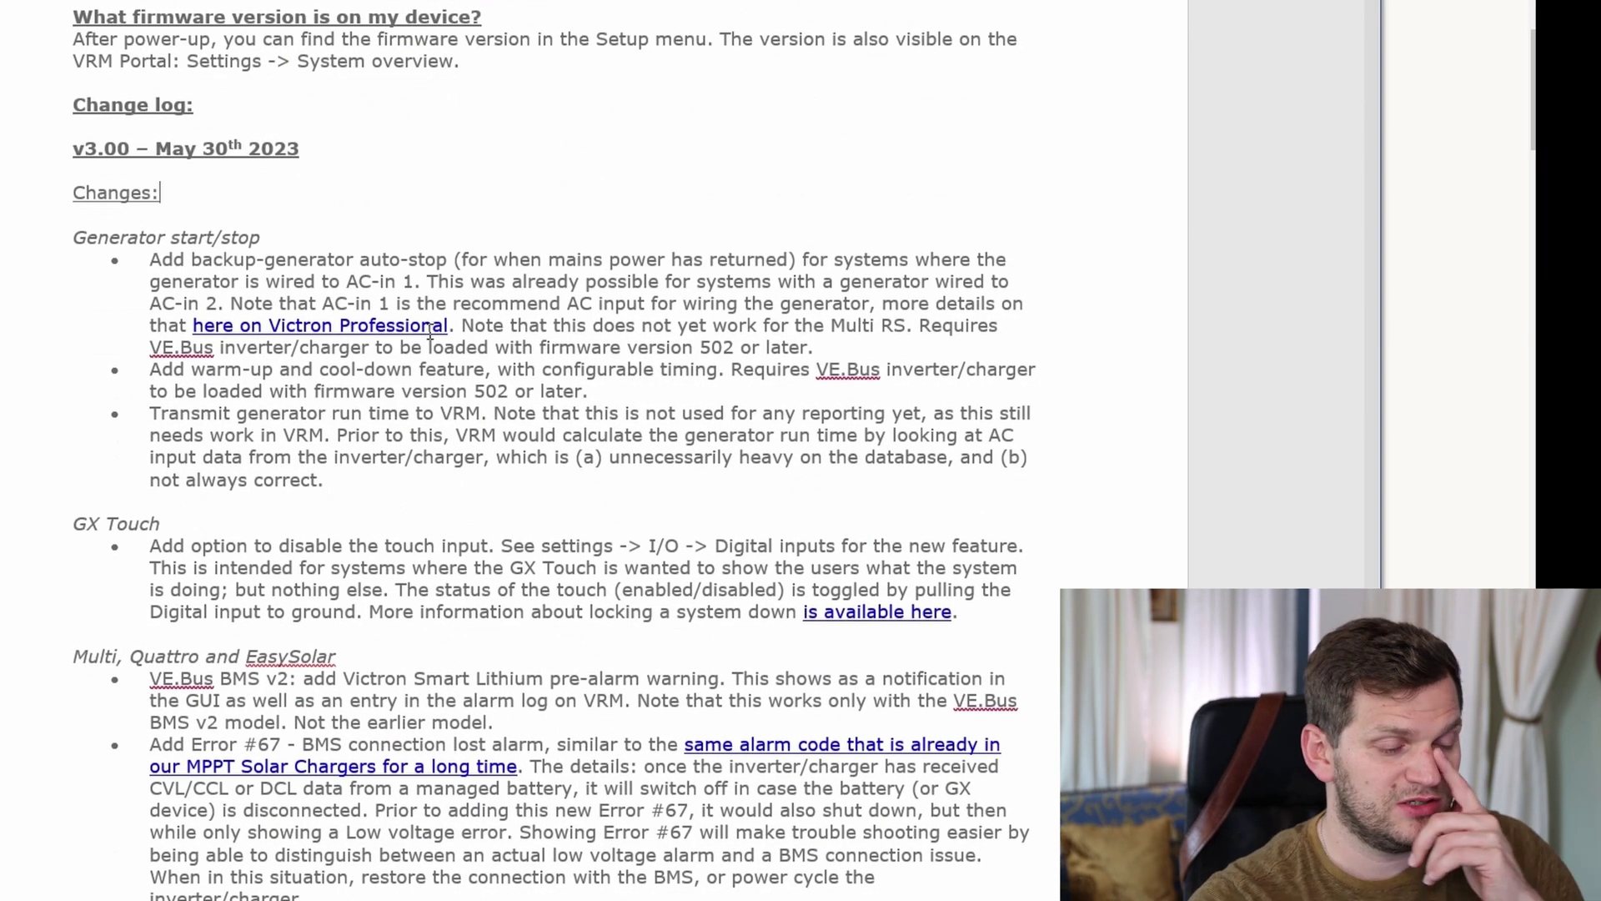
scroll(436, 300, "down", 1)
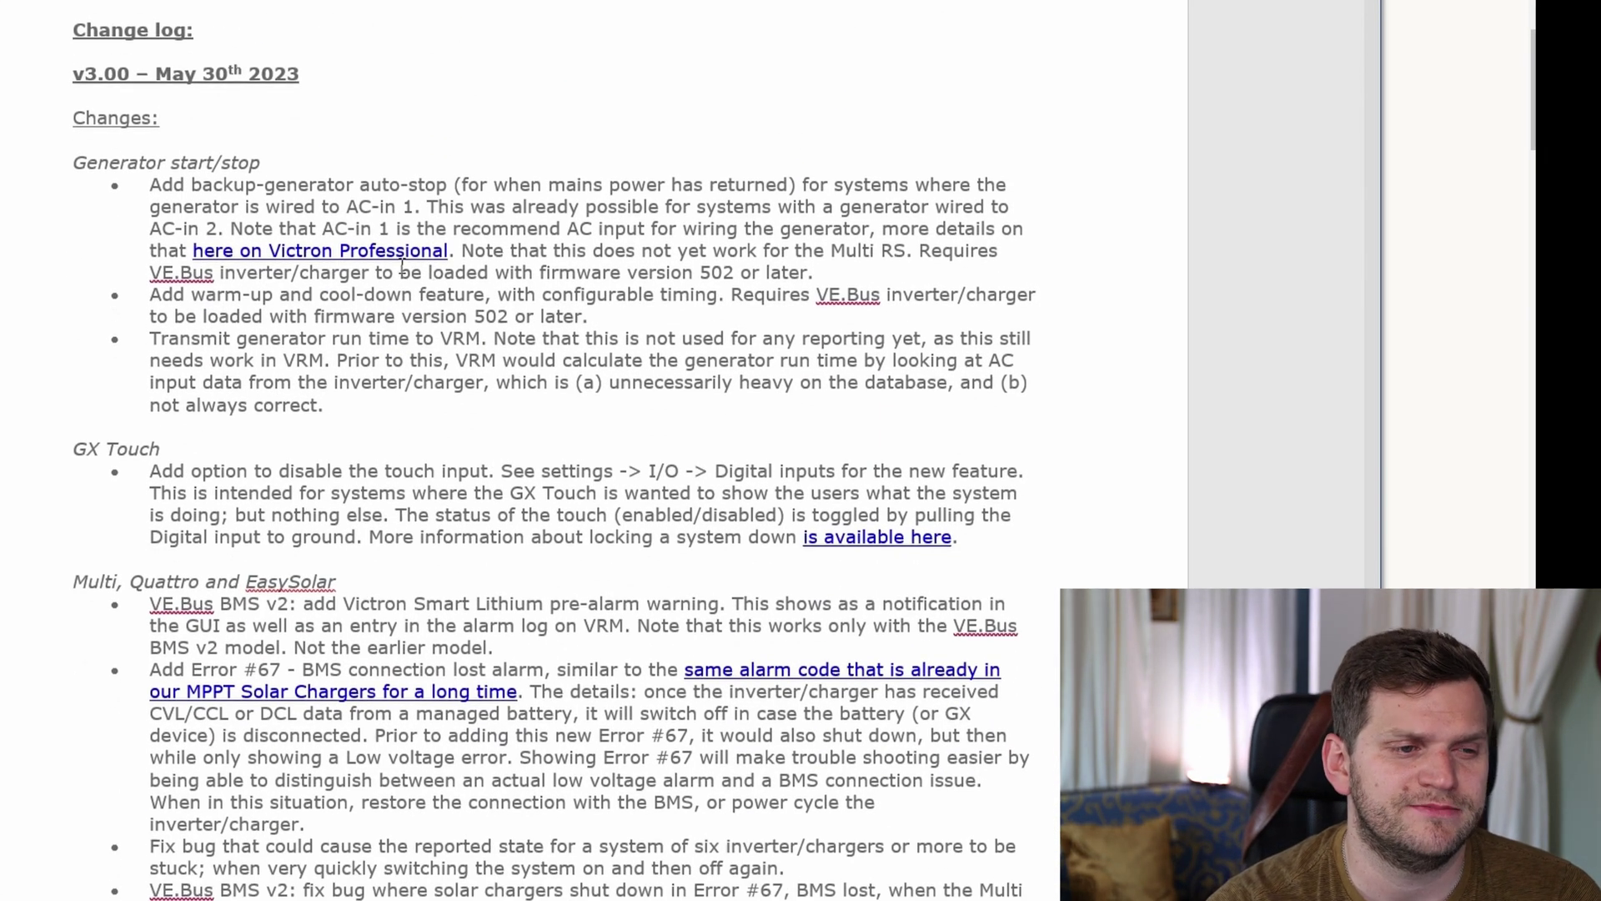
left_click_drag(72, 163, 333, 405)
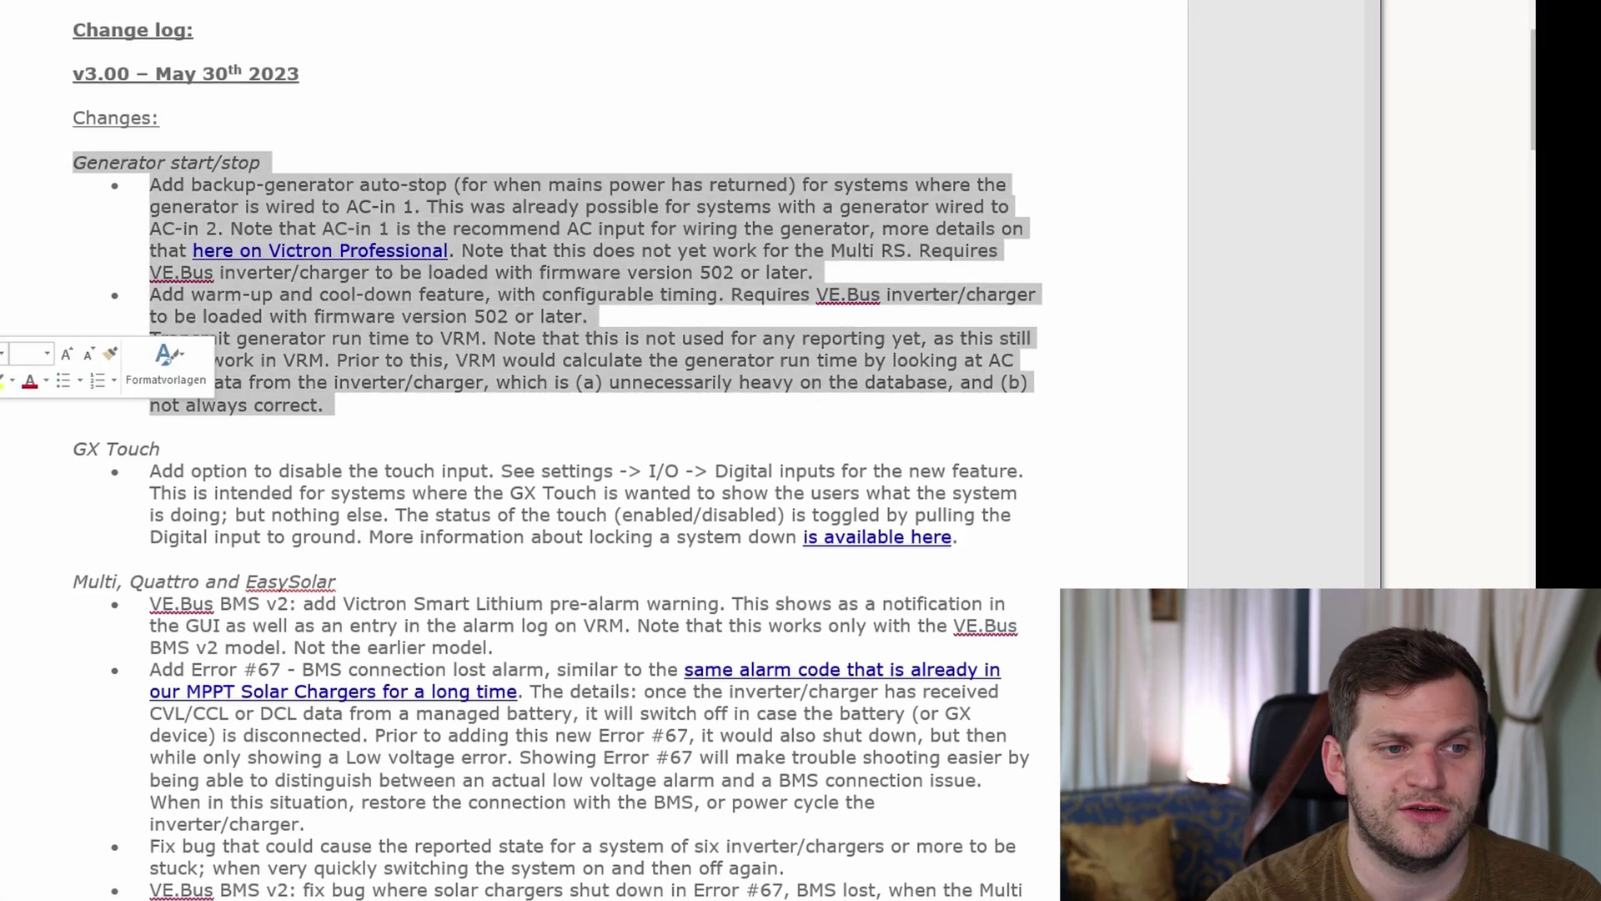
left_click(1160, 302)
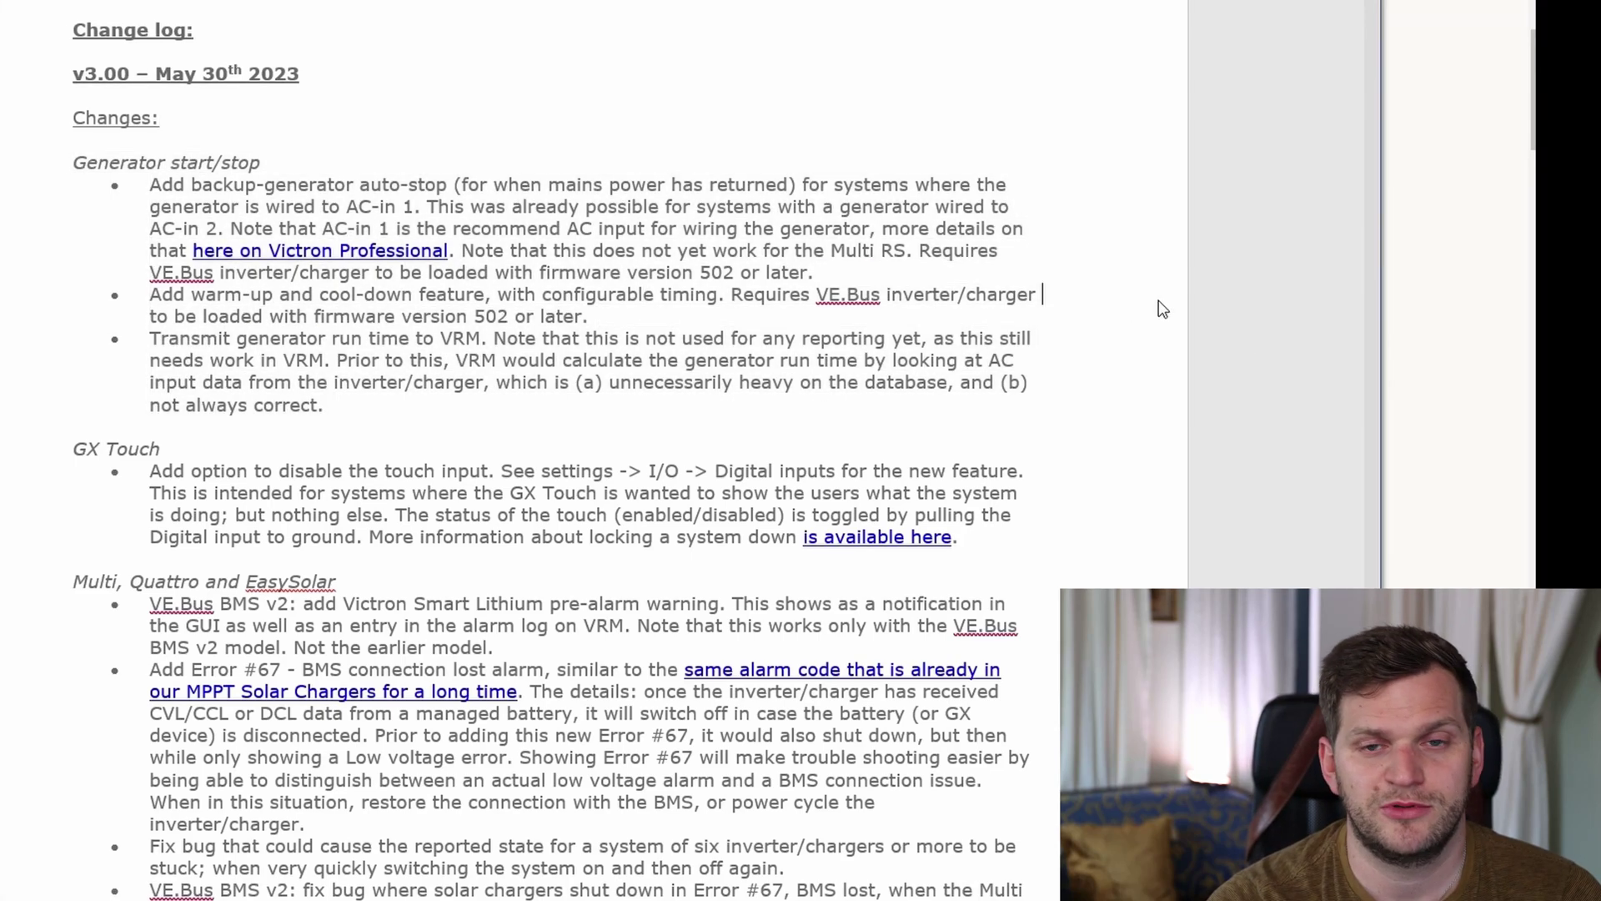
scroll(1155, 255, "down", 3)
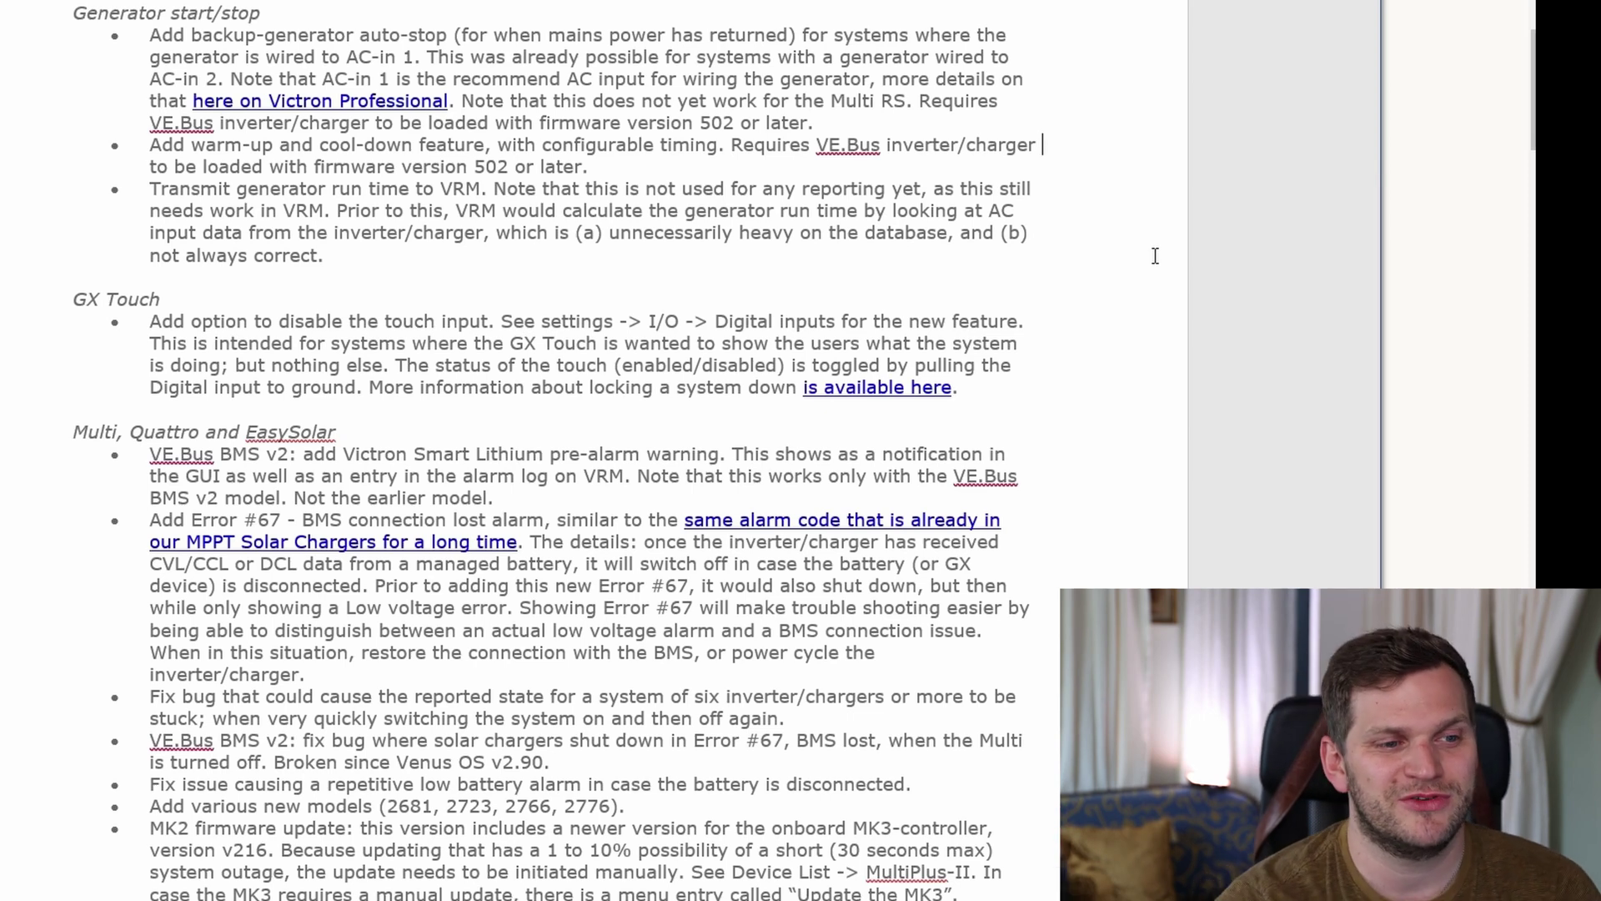
scroll(1107, 269, "down", 4)
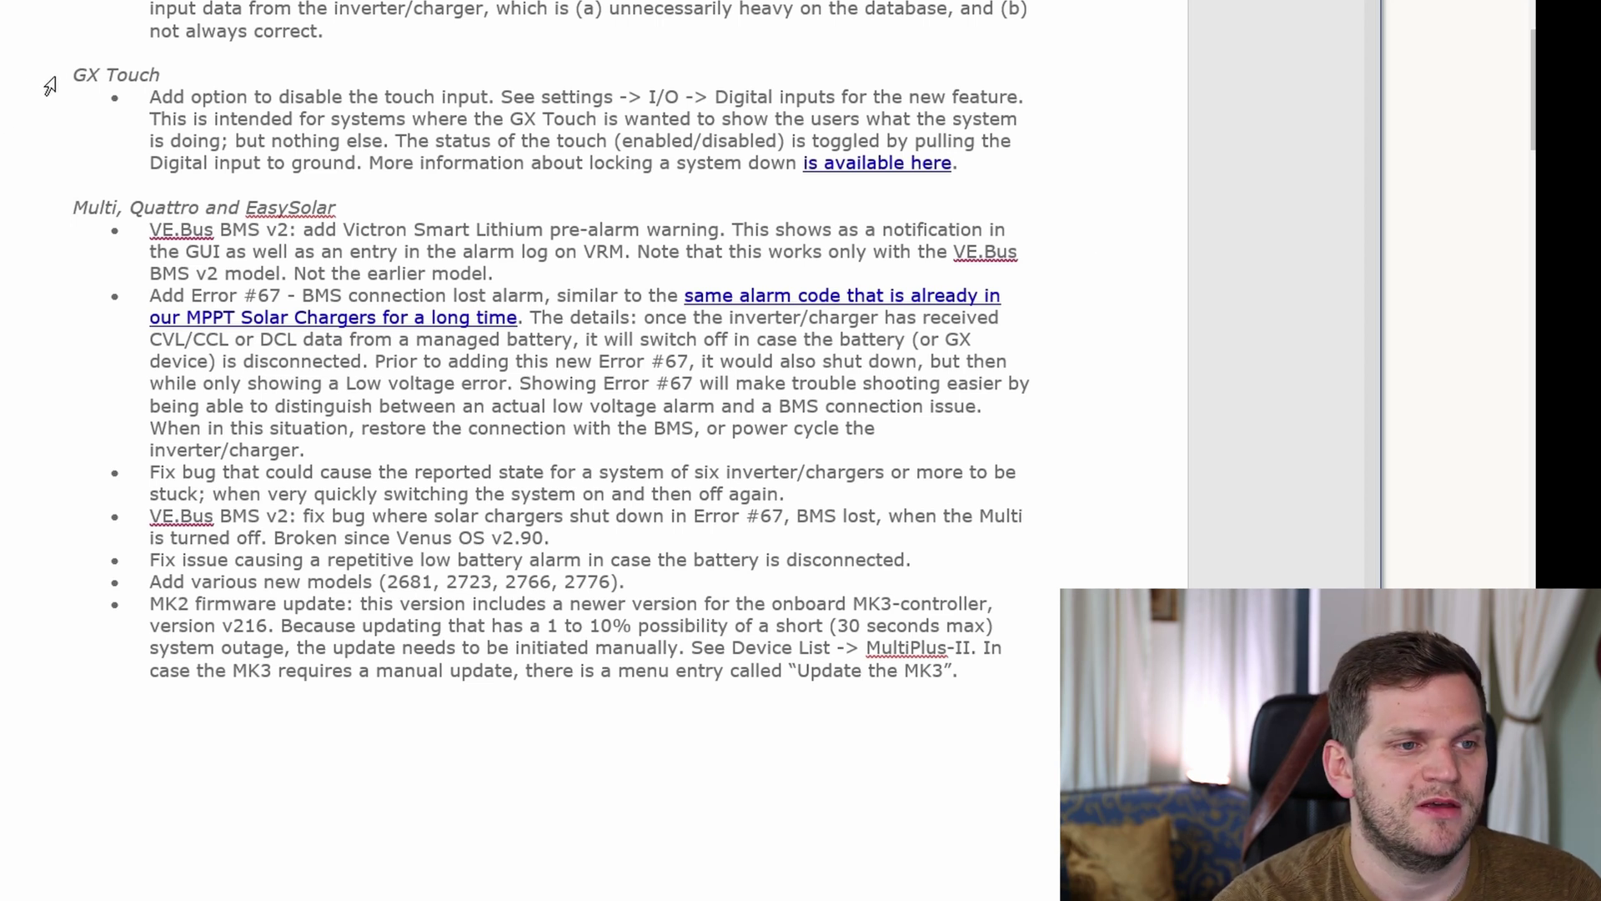
left_click_drag(22, 89, 15, 167)
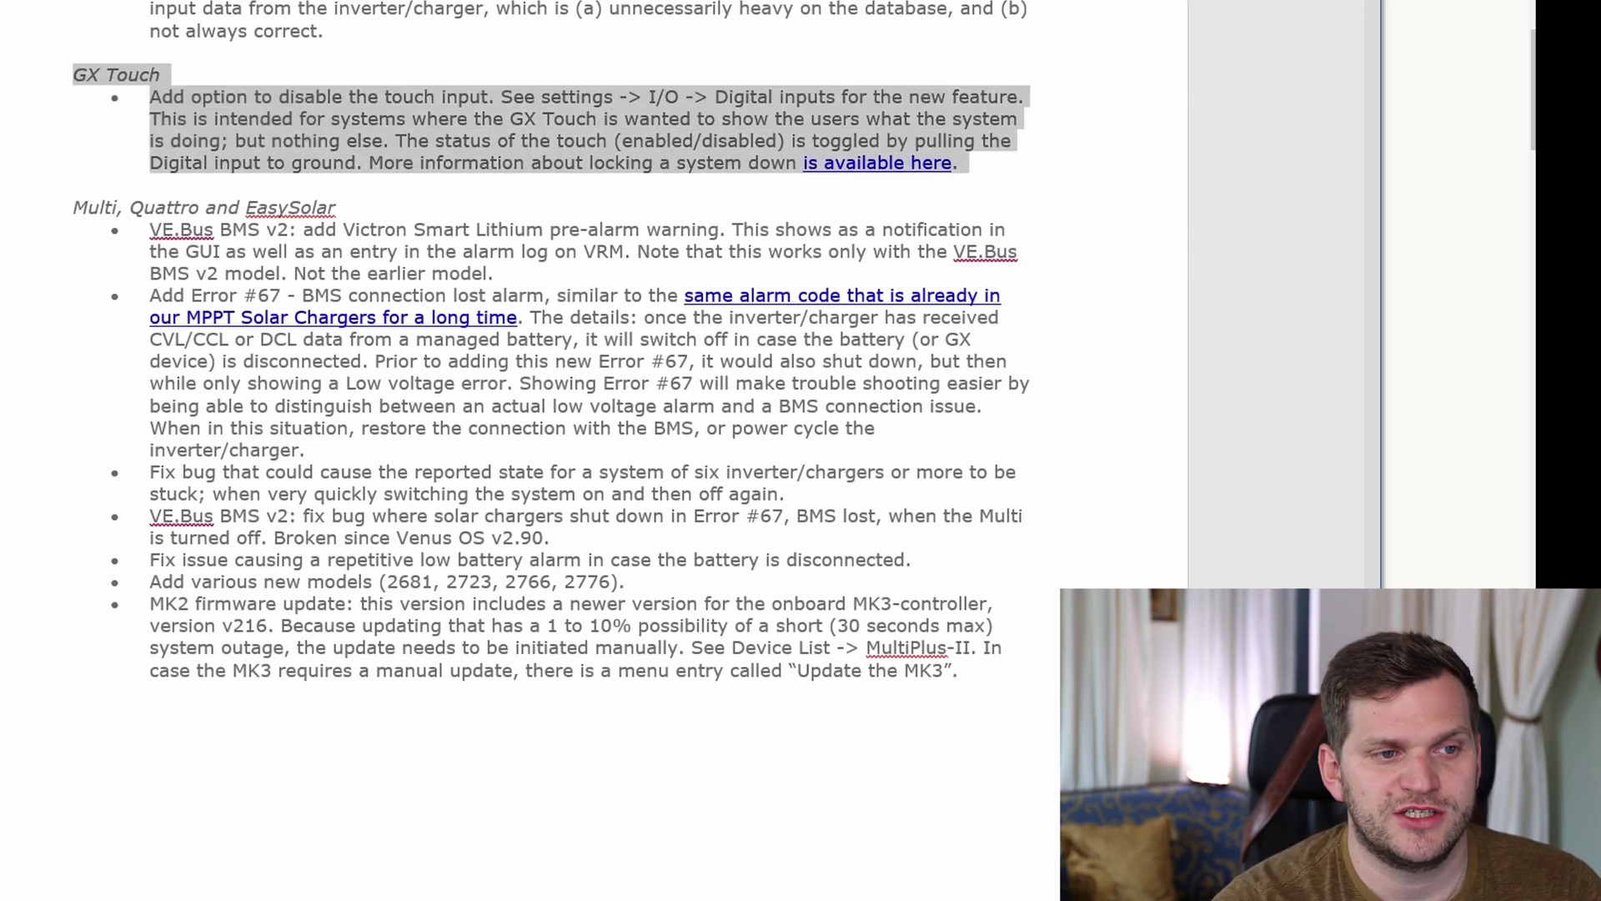
left_click(1140, 101)
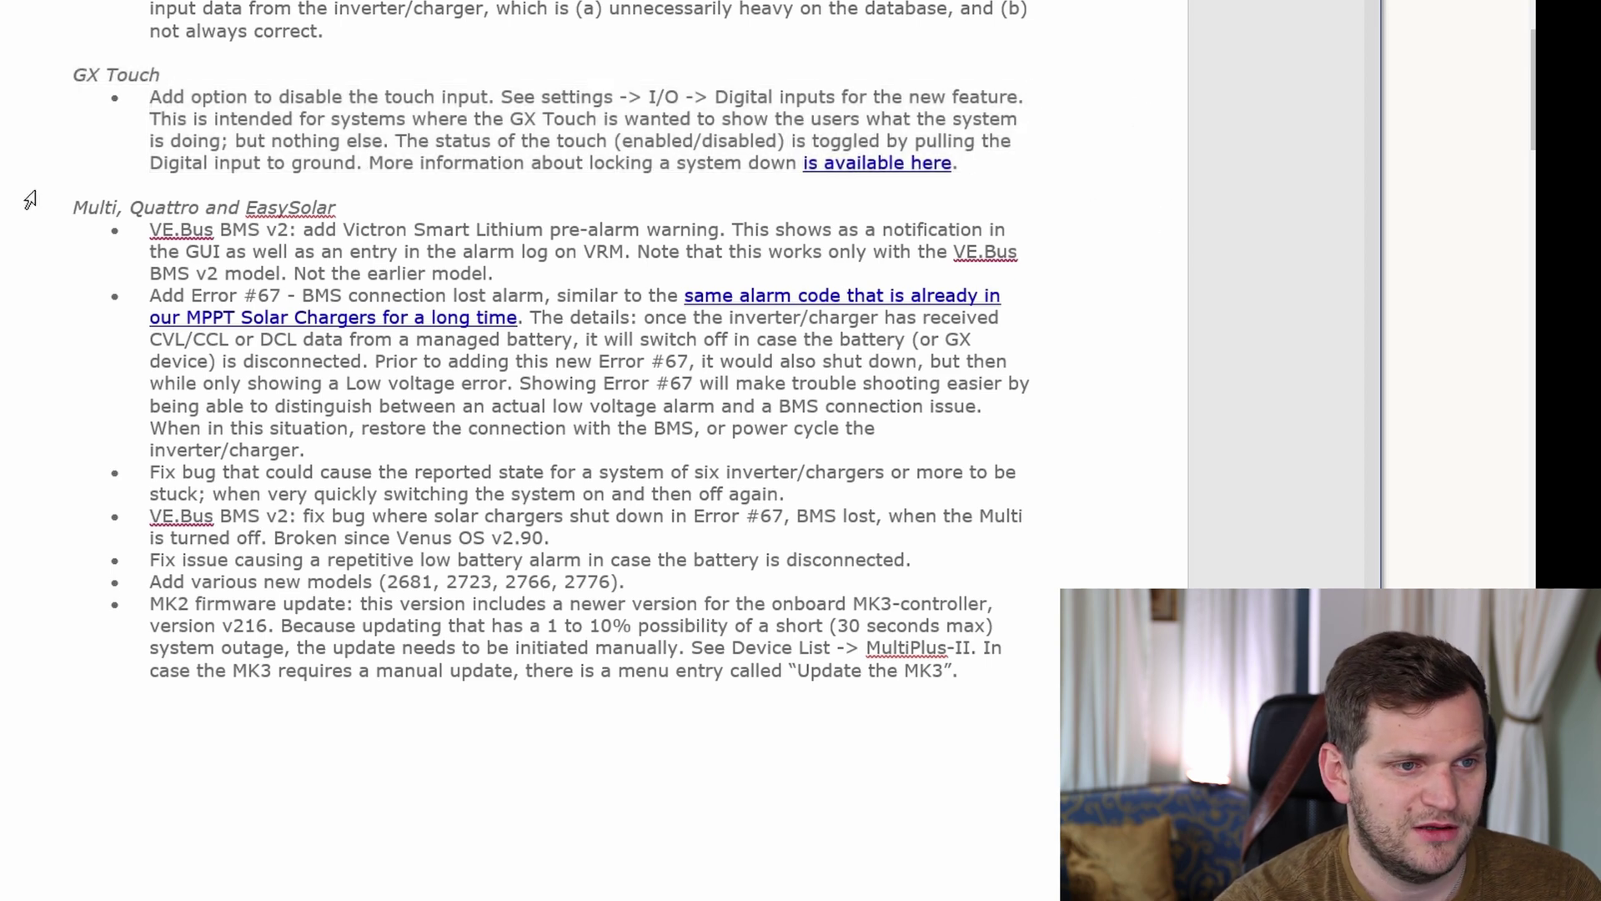
scroll(11, 216, "down", 3)
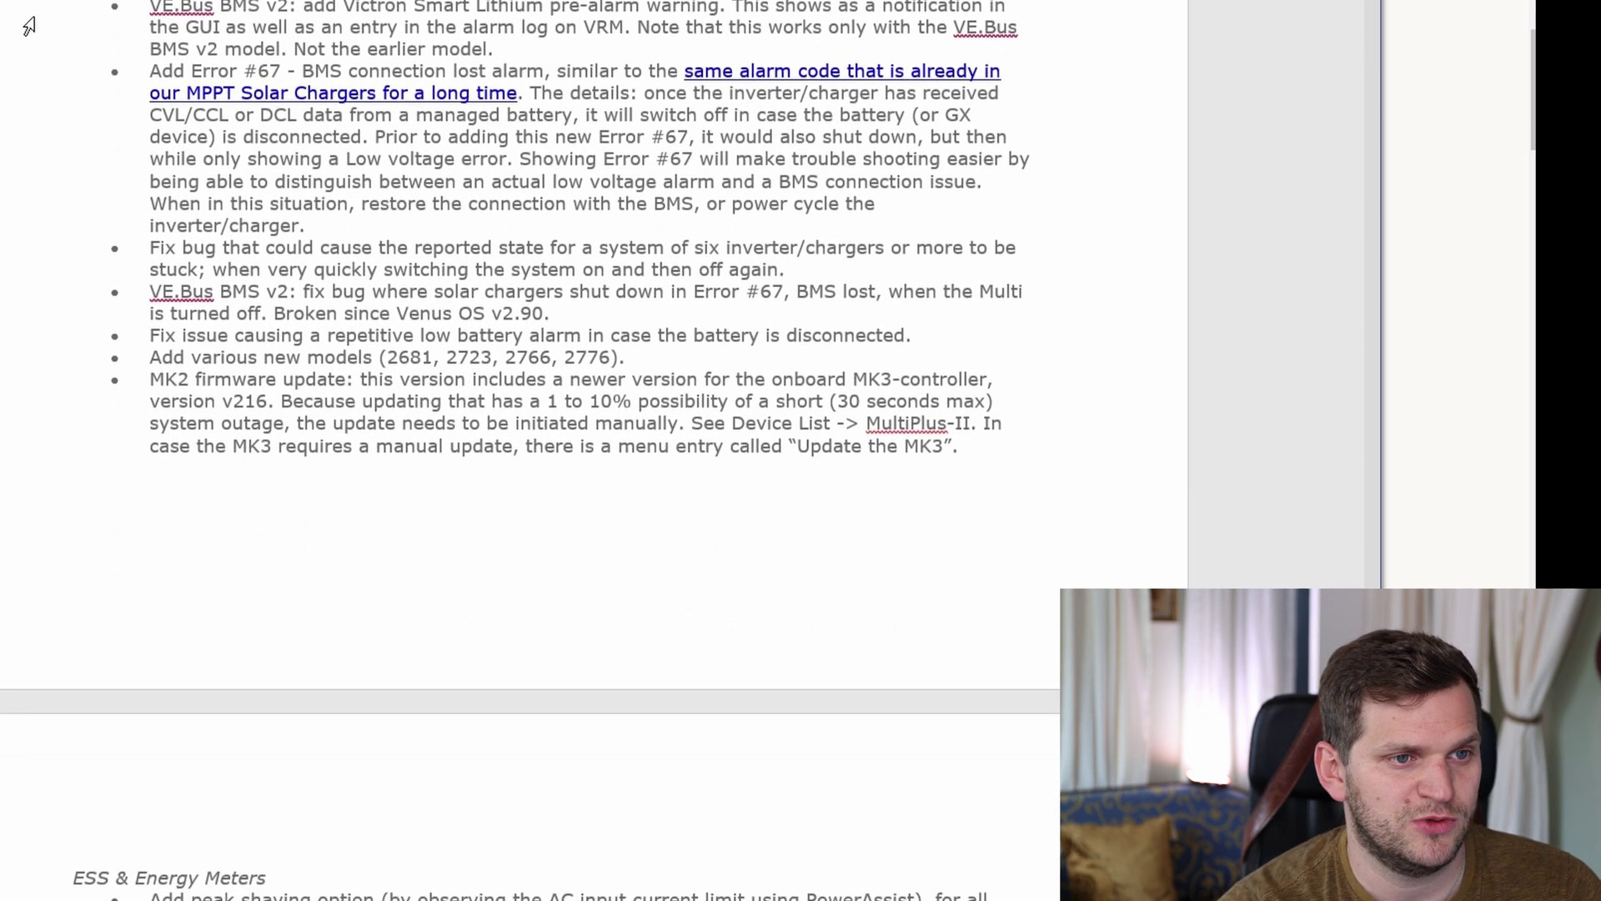
left_click_drag(12, 3, 6, 457)
left_click(1113, 462)
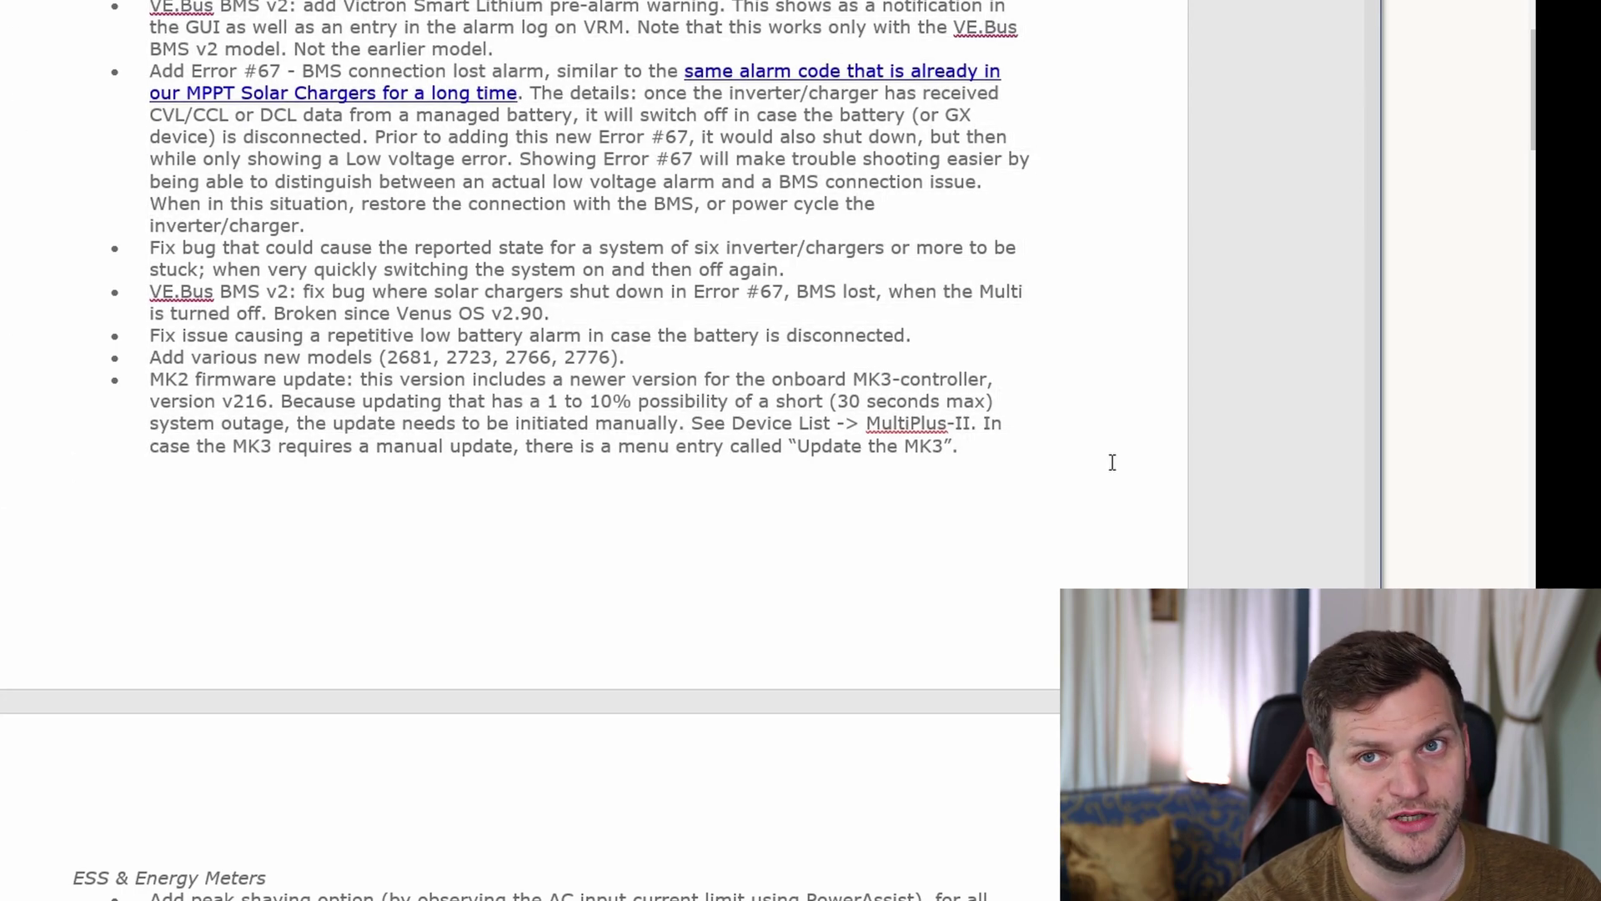
scroll(1113, 462, "down", 6)
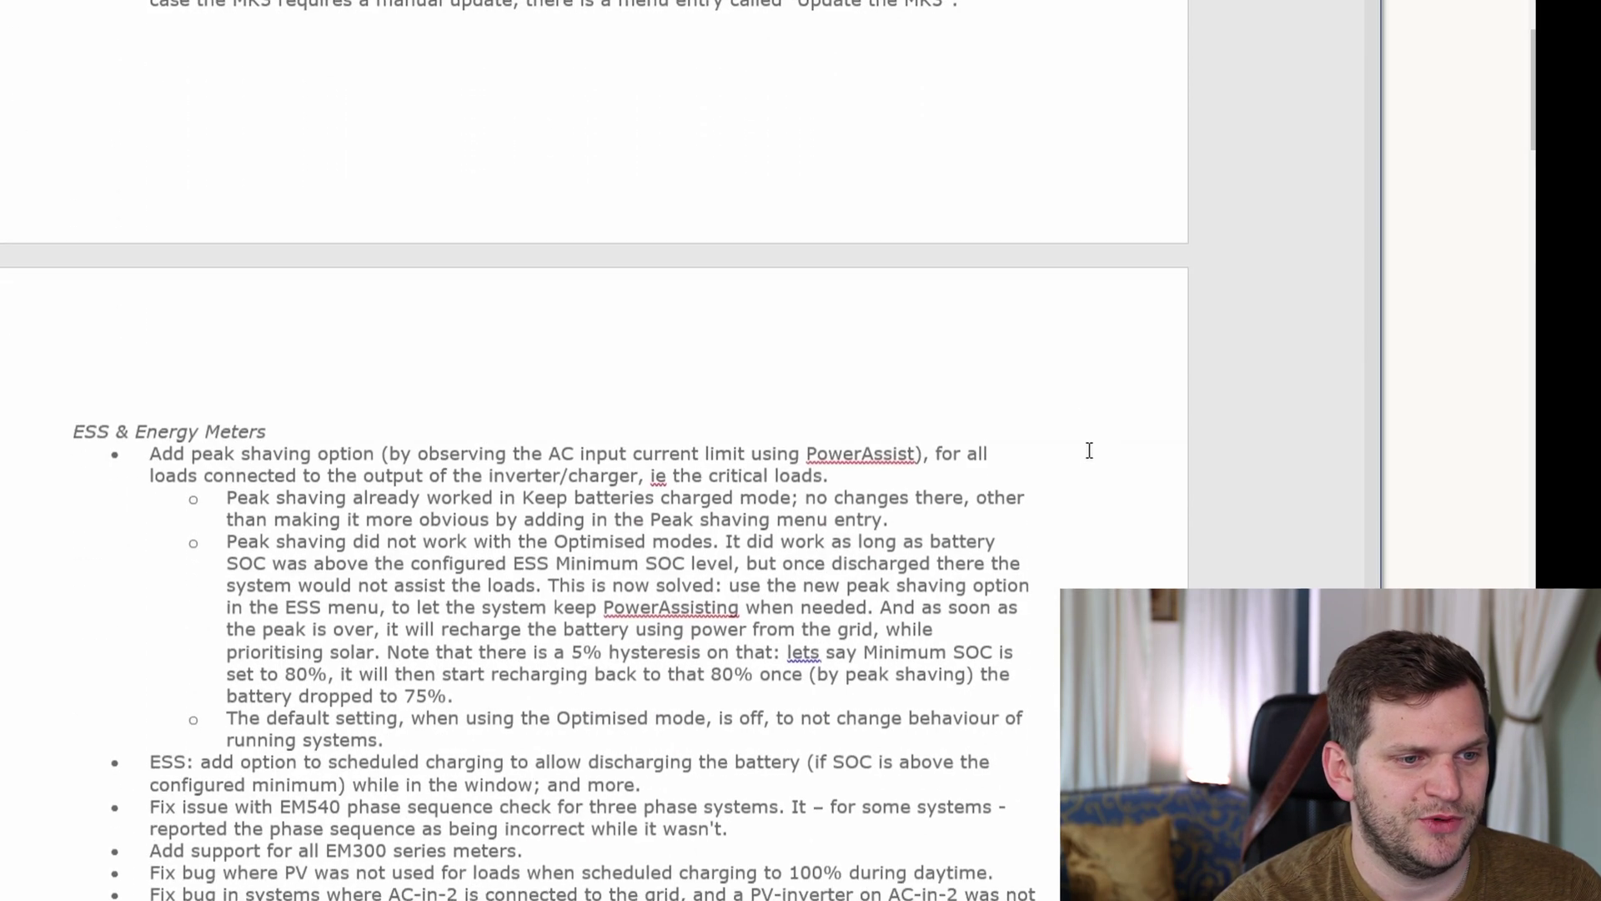
scroll(1090, 451, "down", 5)
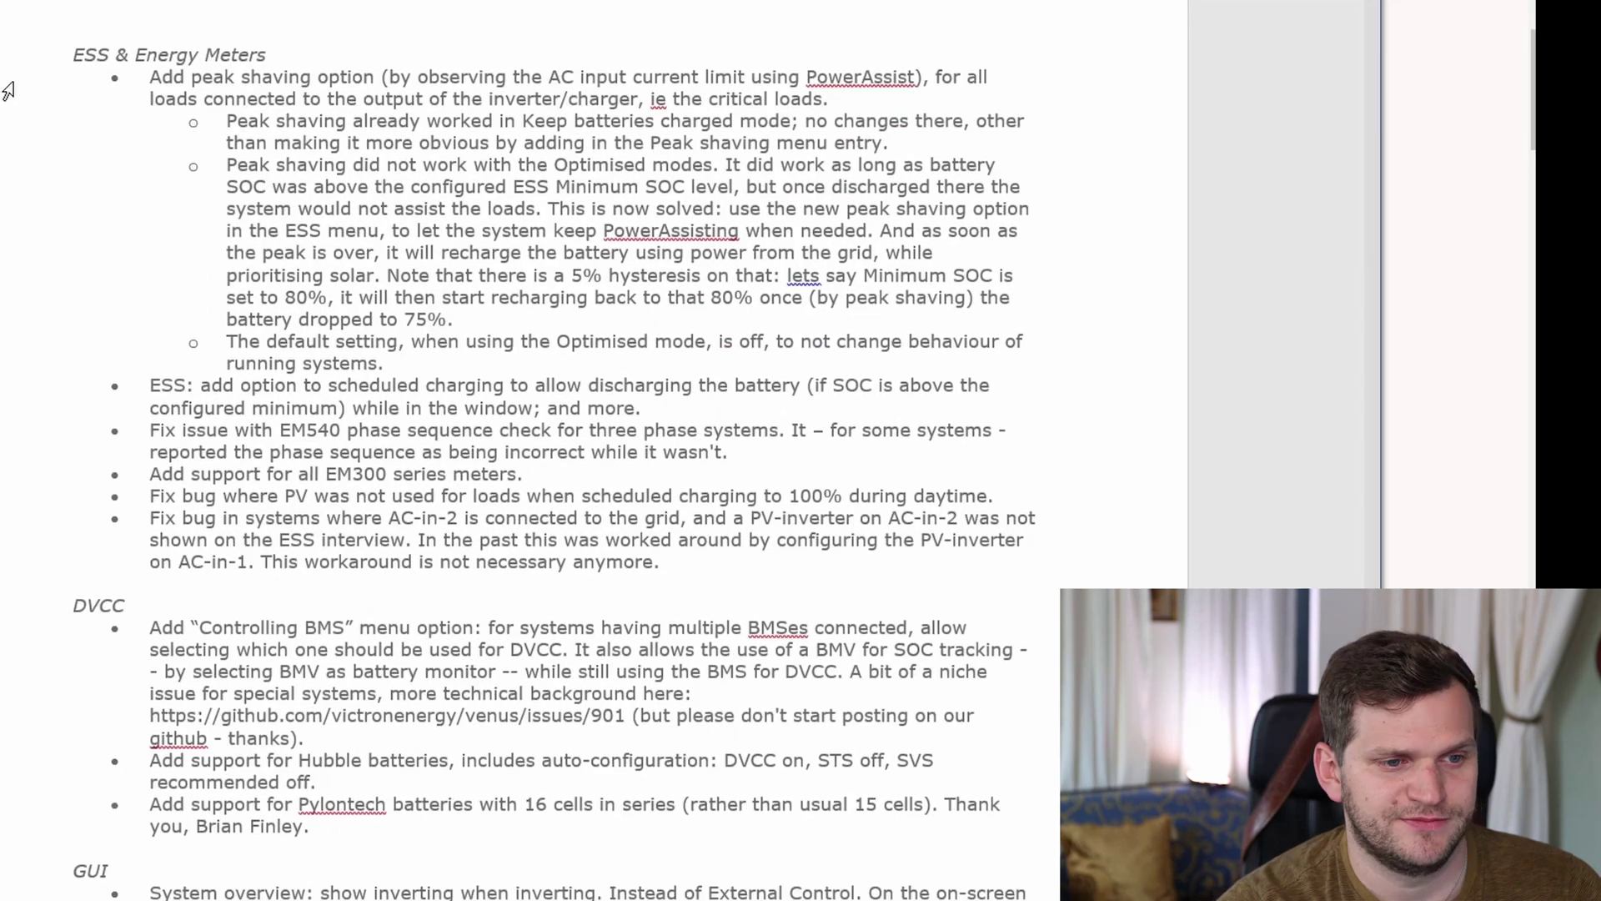
left_click_drag(10, 55, 12, 561)
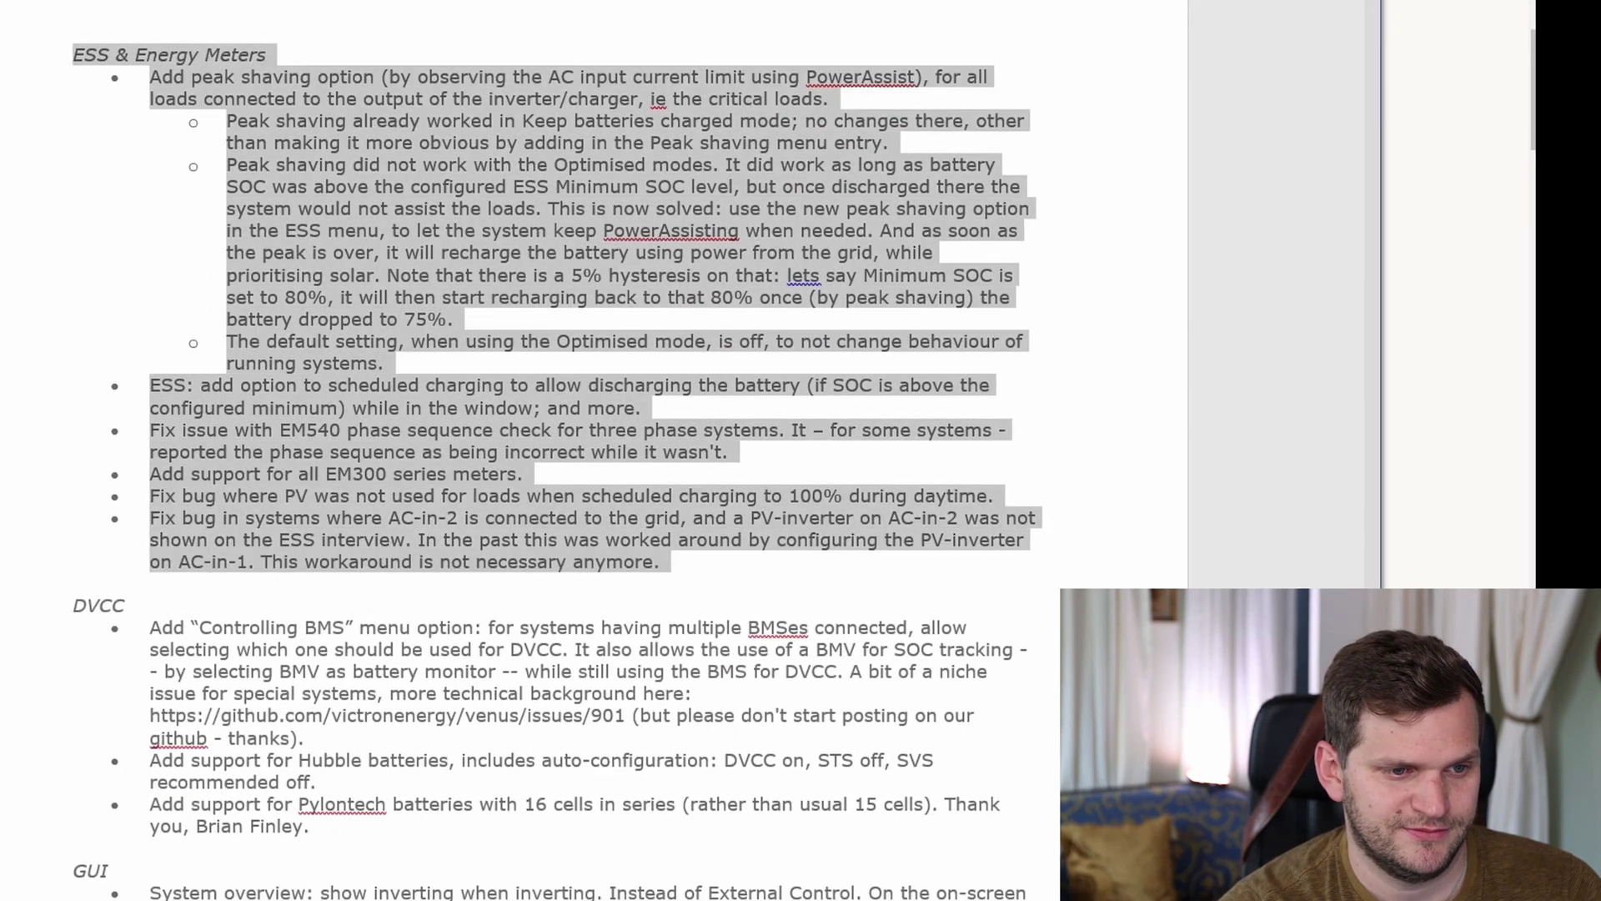
left_click(1085, 571)
scroll(1081, 566, "down", 6)
left_click_drag(1, 167, 1, 380)
scroll(1, 380, "down", 3)
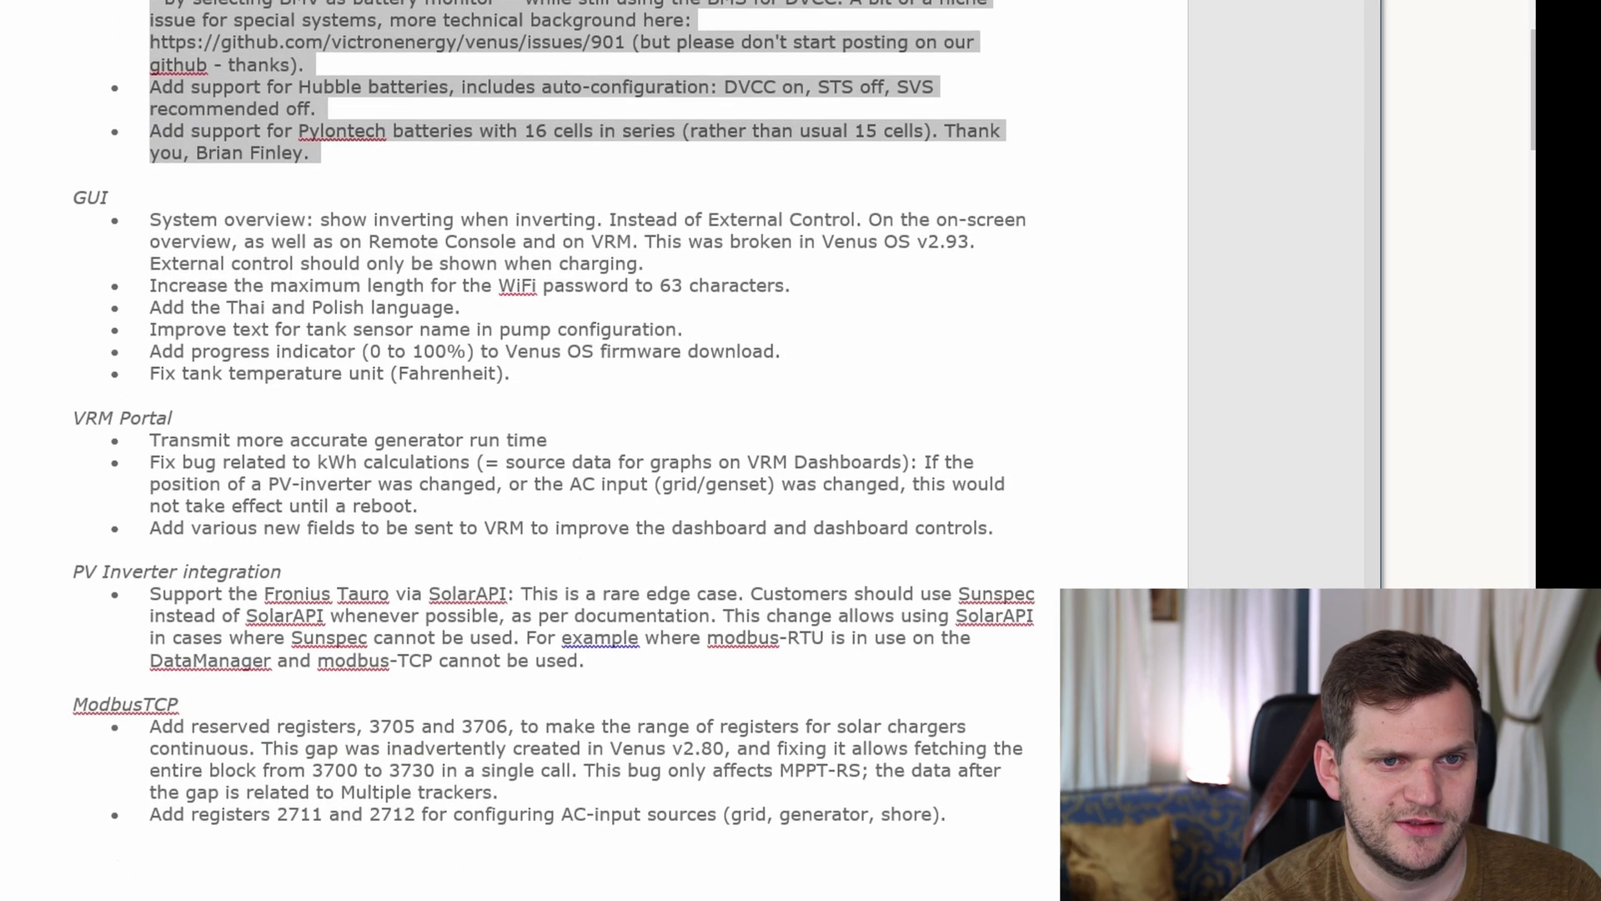
left_click_drag(1, 196, 2, 373)
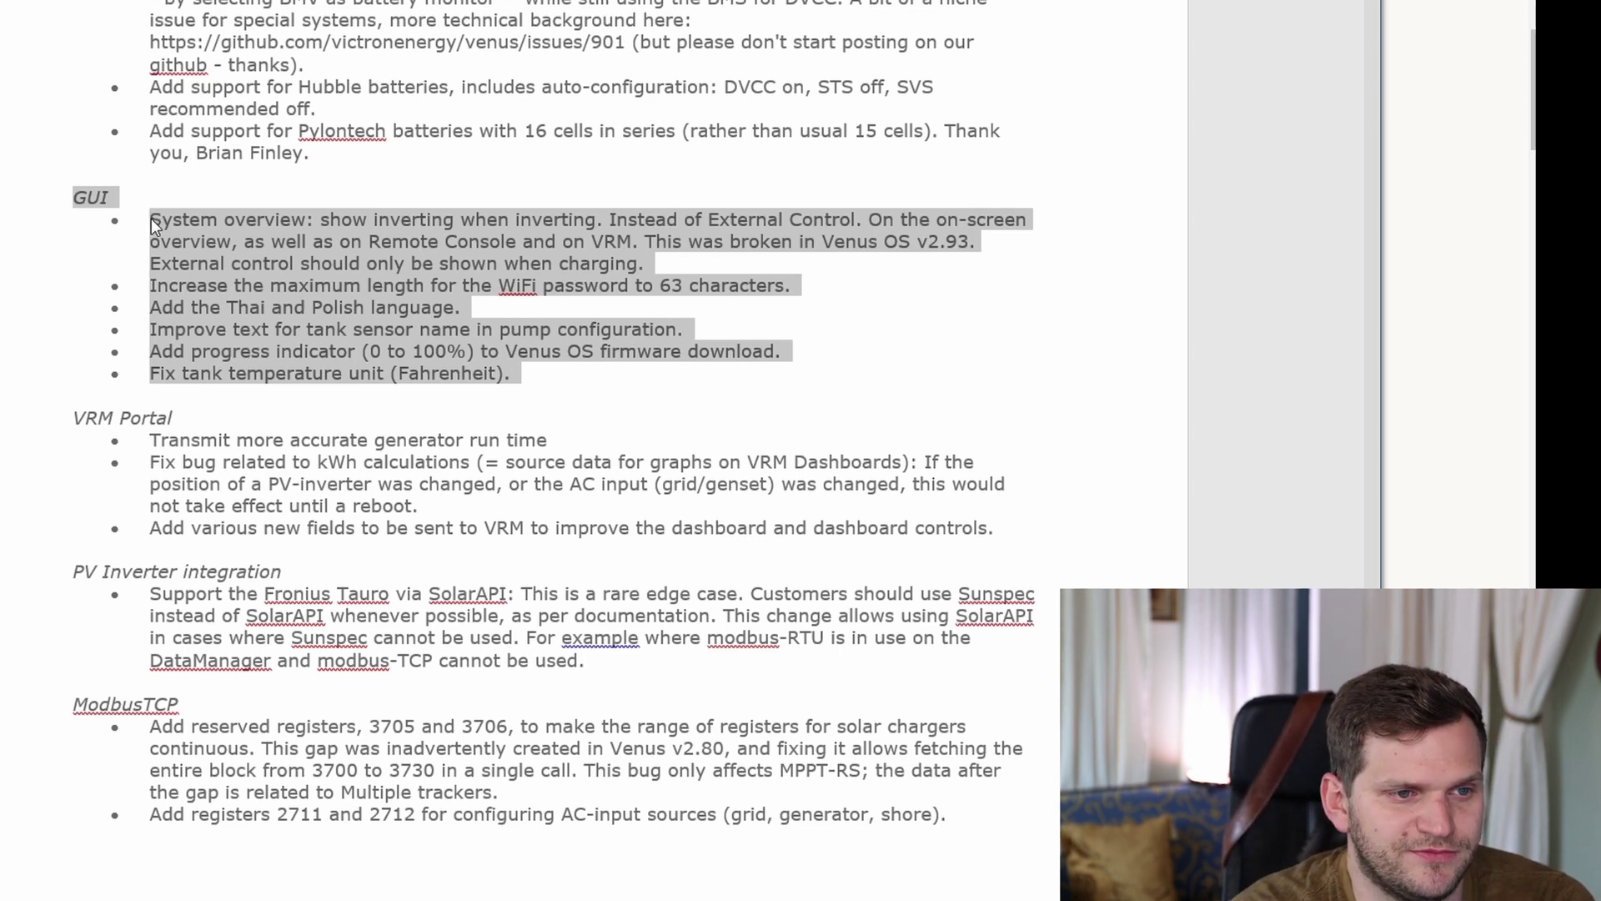
left_click_drag(591, 242, 958, 242)
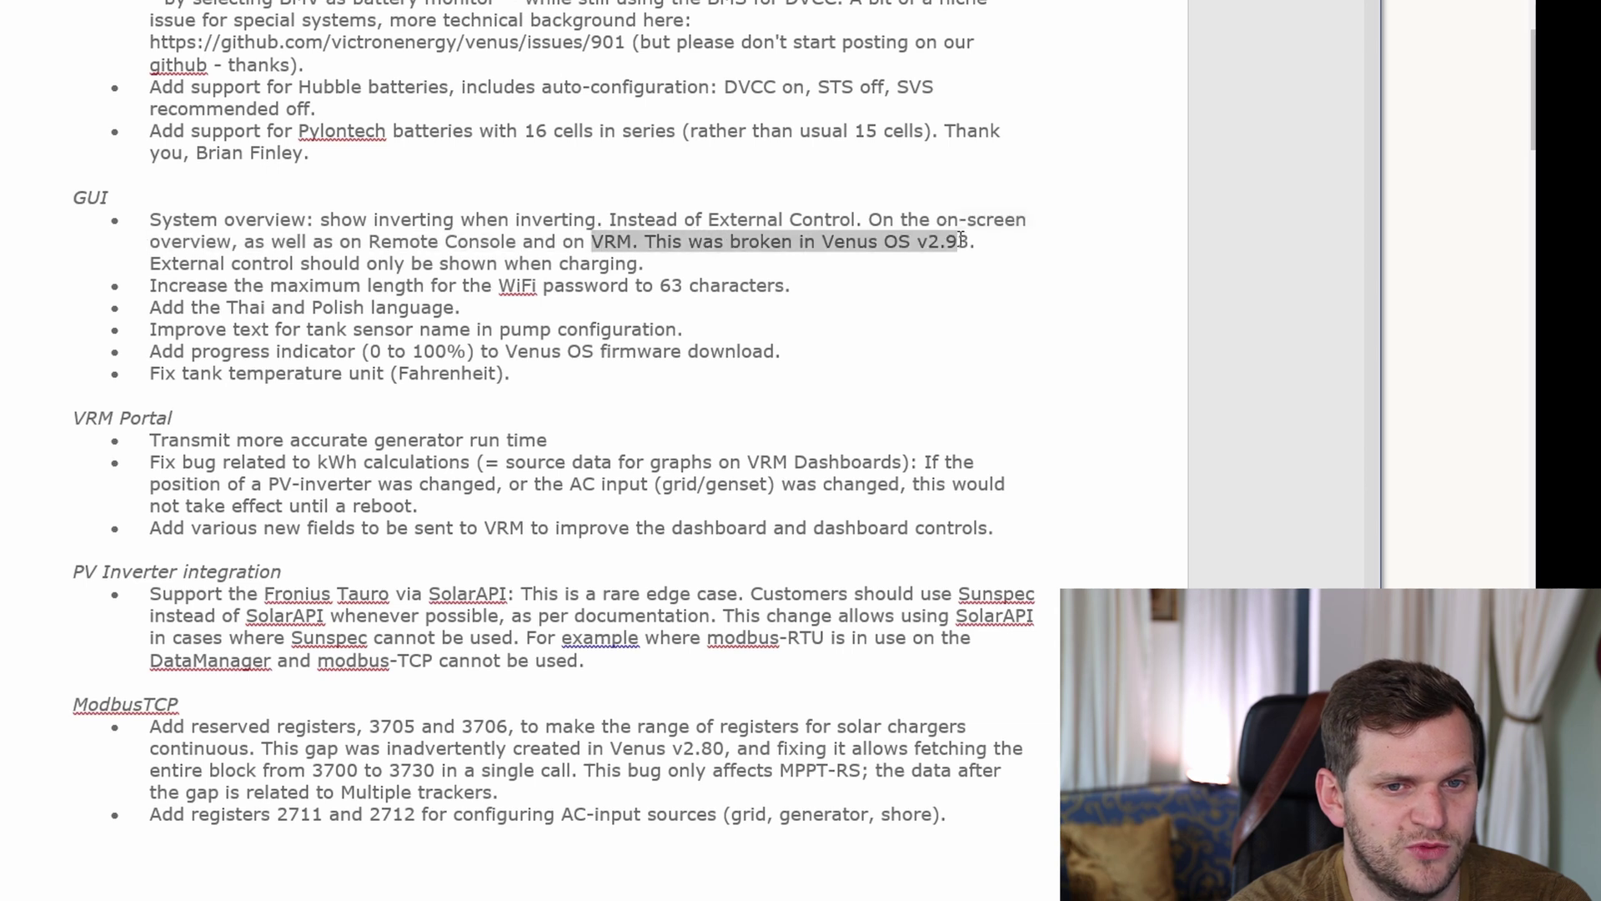
left_click(1082, 253)
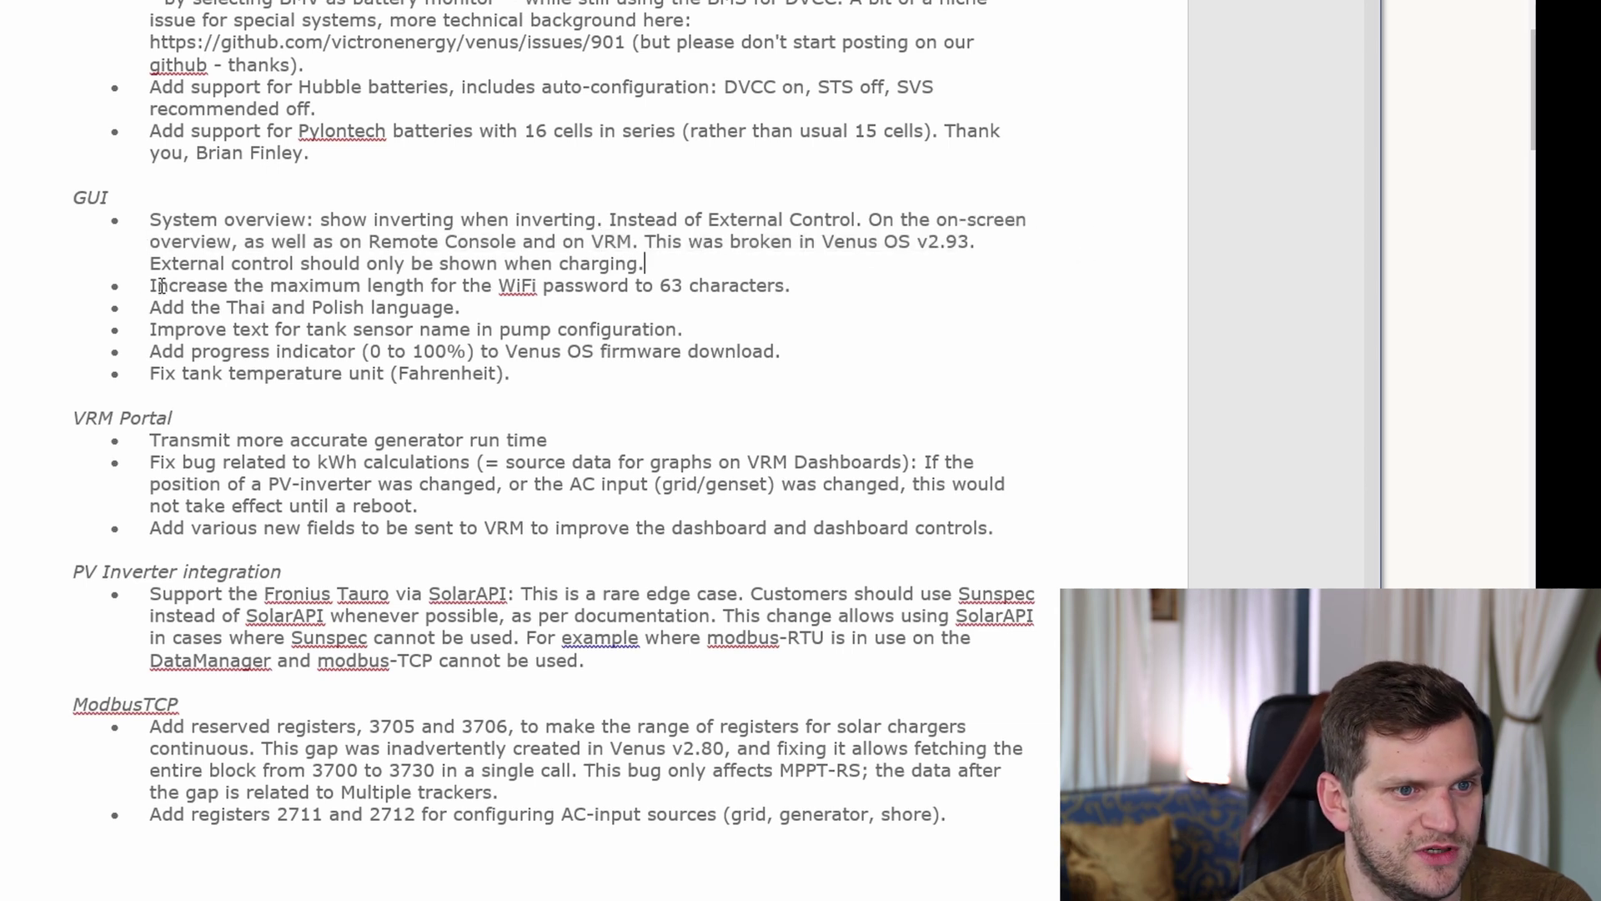
left_click_drag(161, 286, 753, 286)
left_click(803, 283)
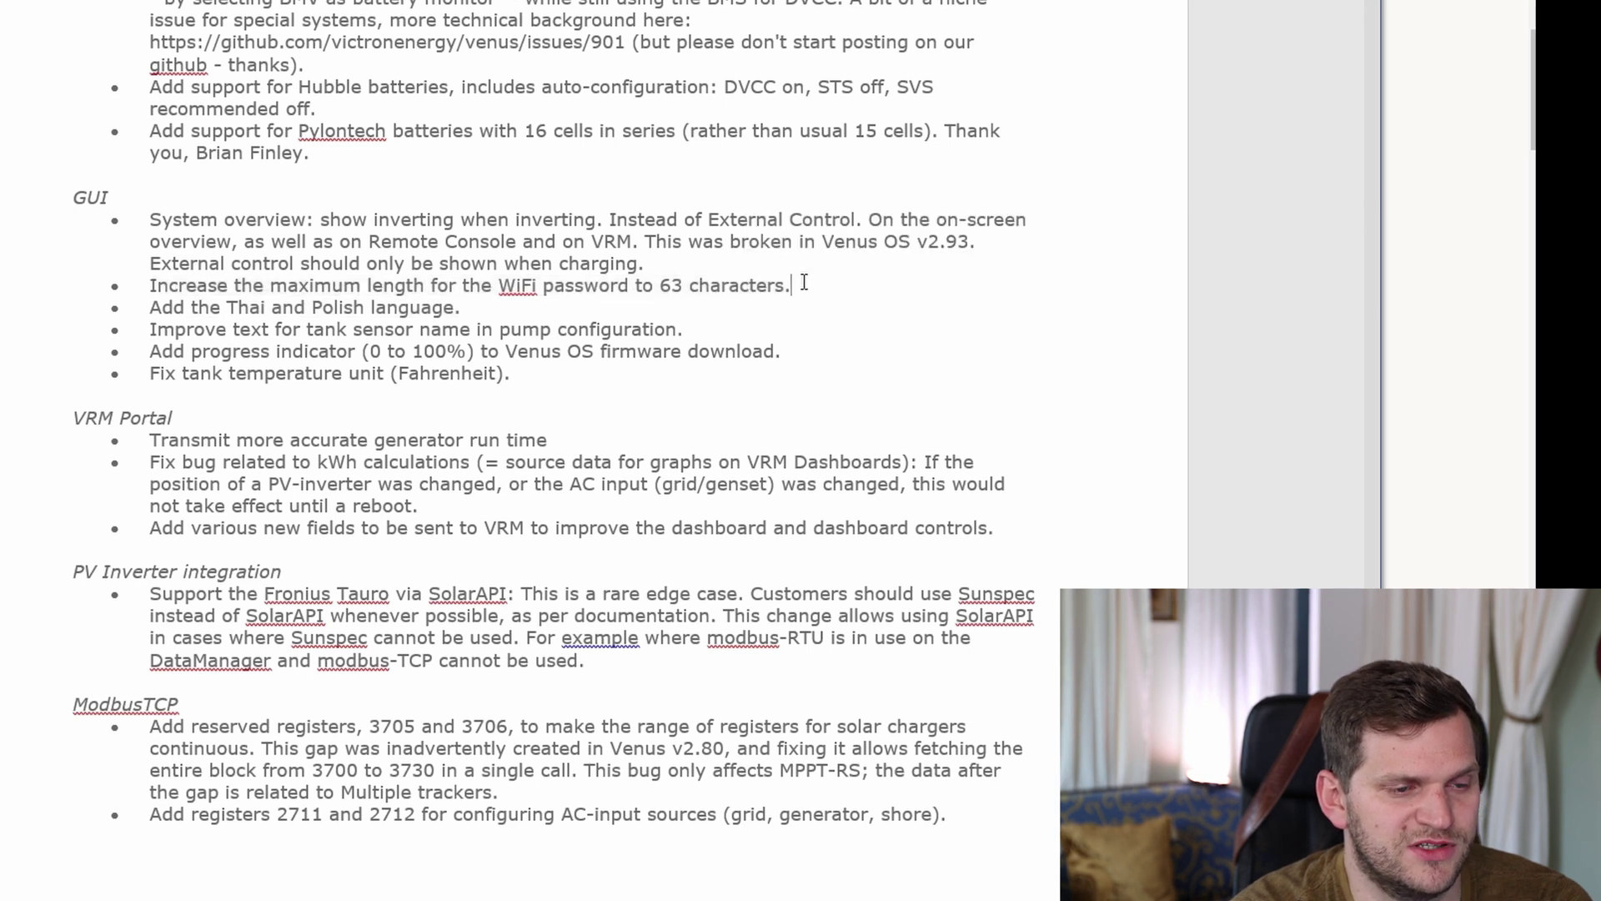
left_click_drag(183, 307, 310, 307)
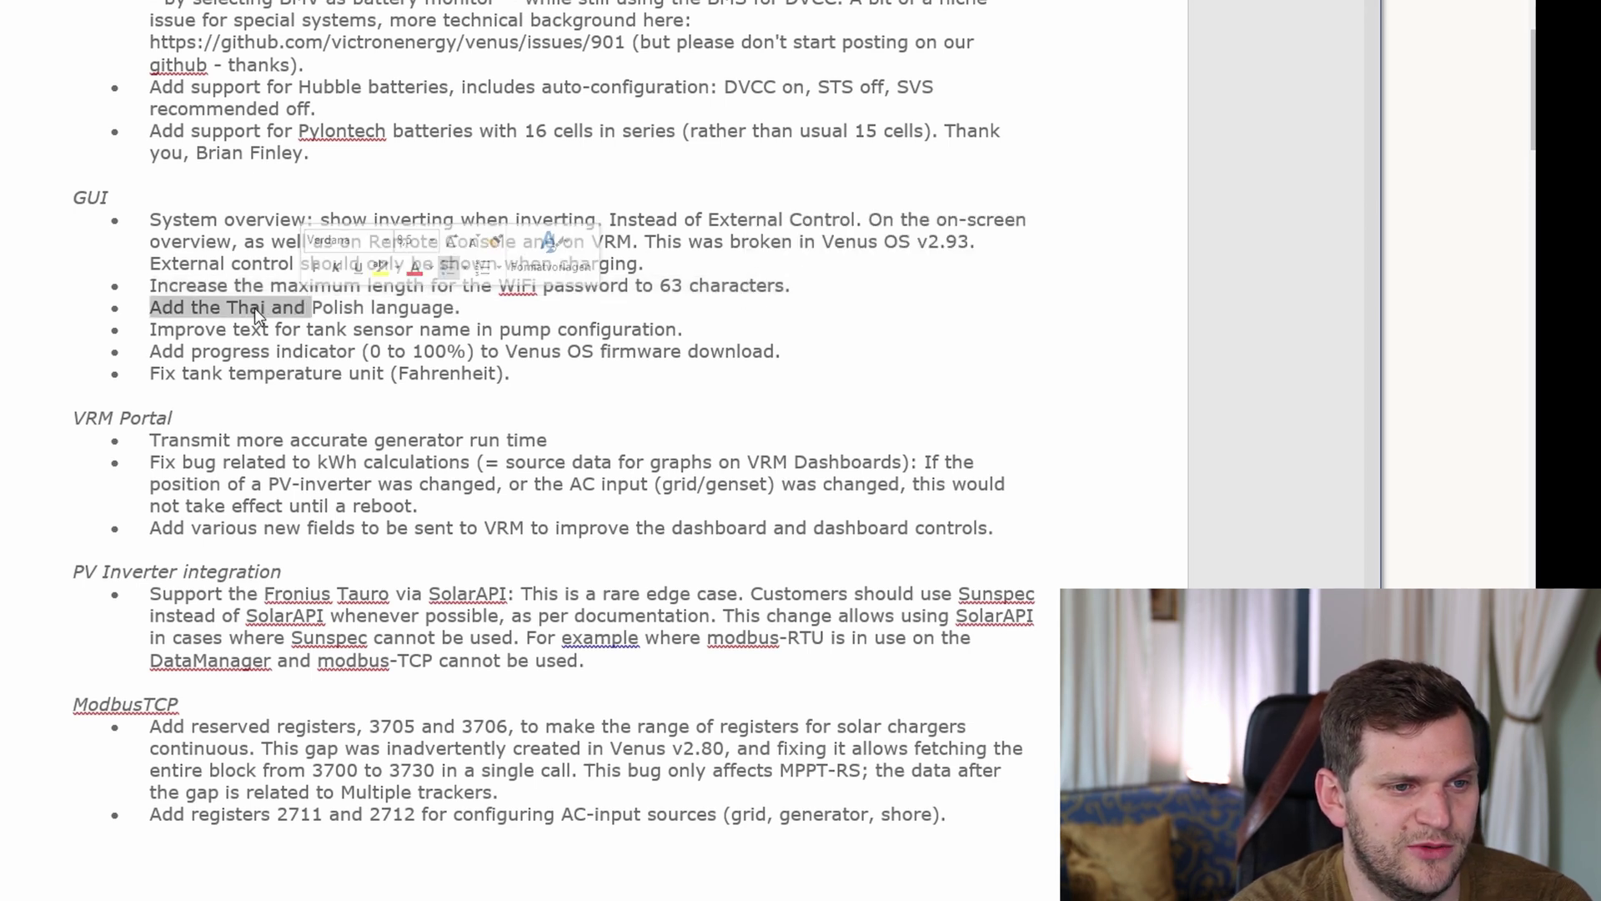
left_click(144, 335)
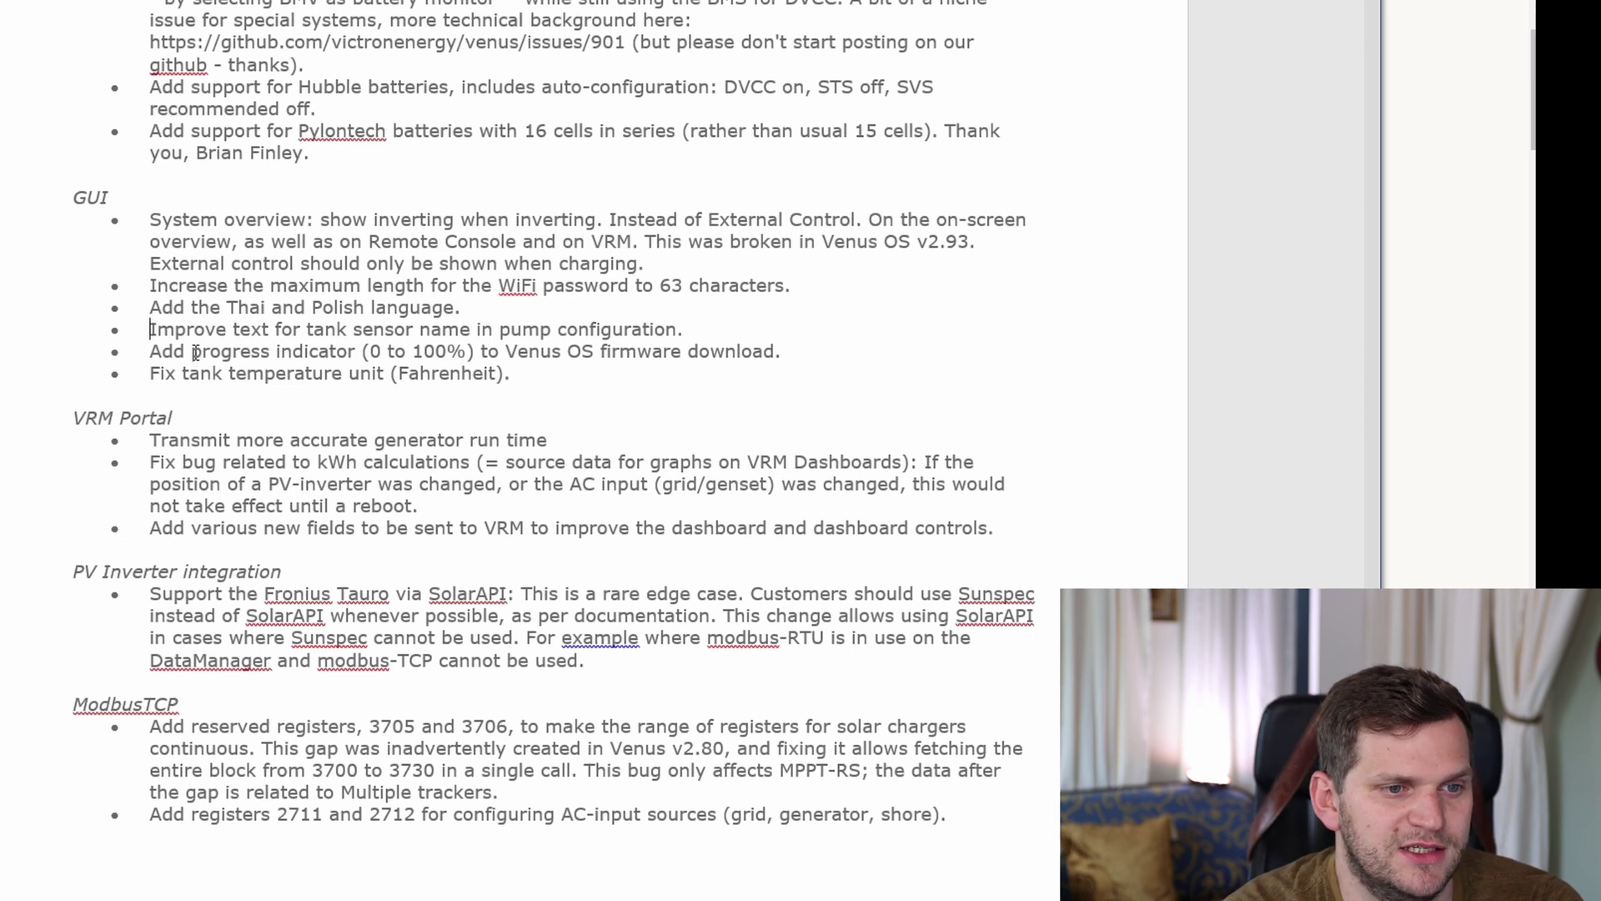
left_click_drag(193, 352, 601, 352)
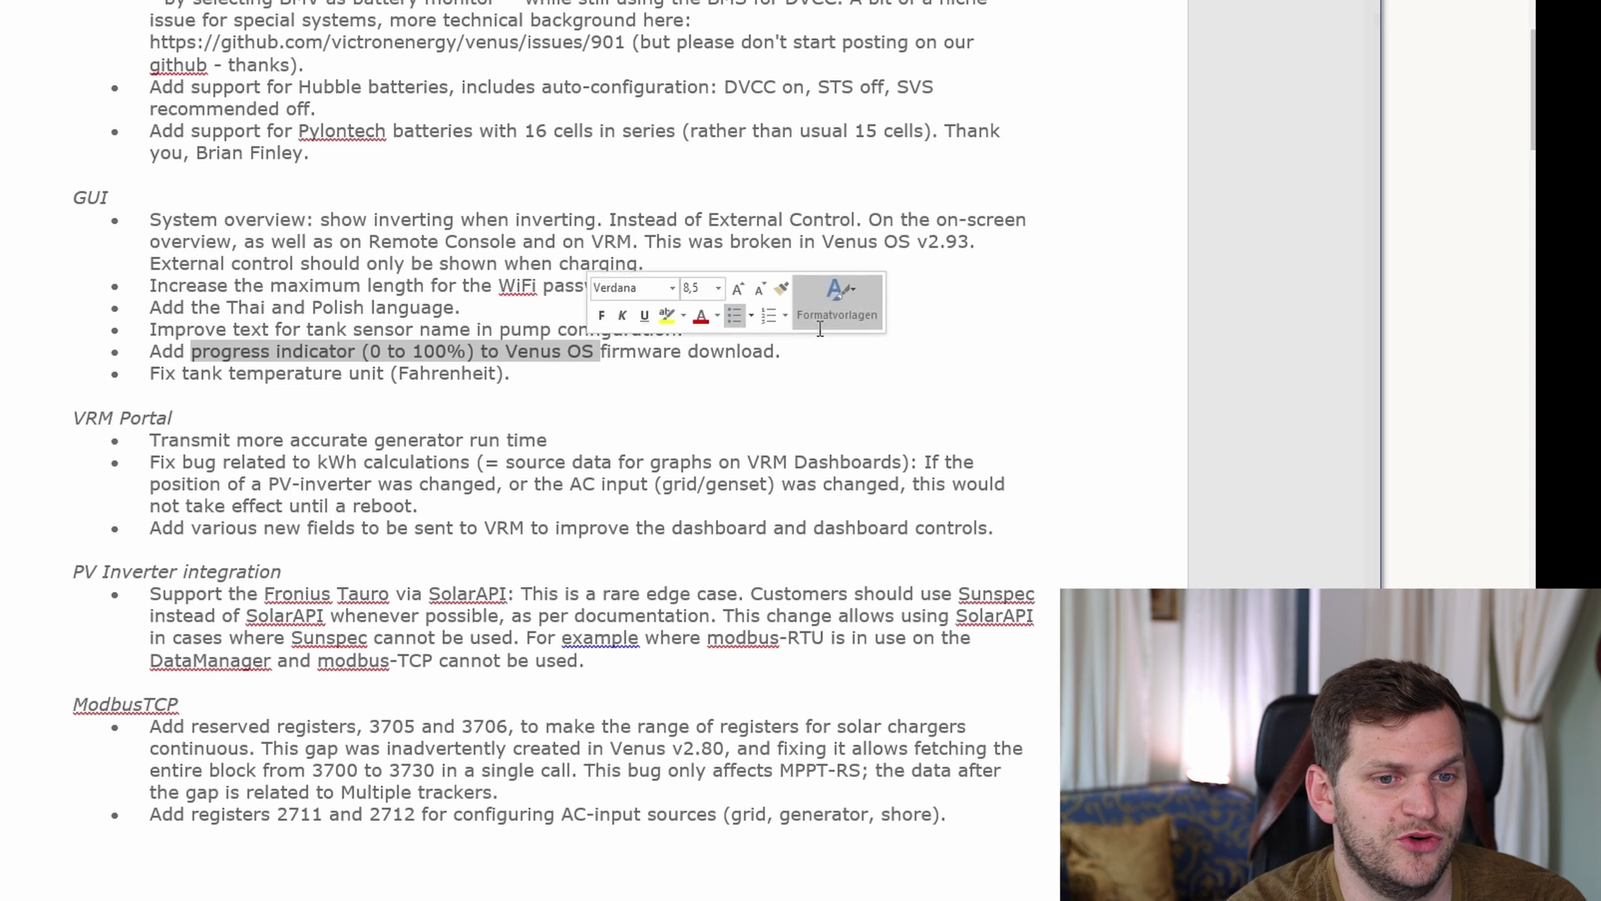
left_click(816, 359)
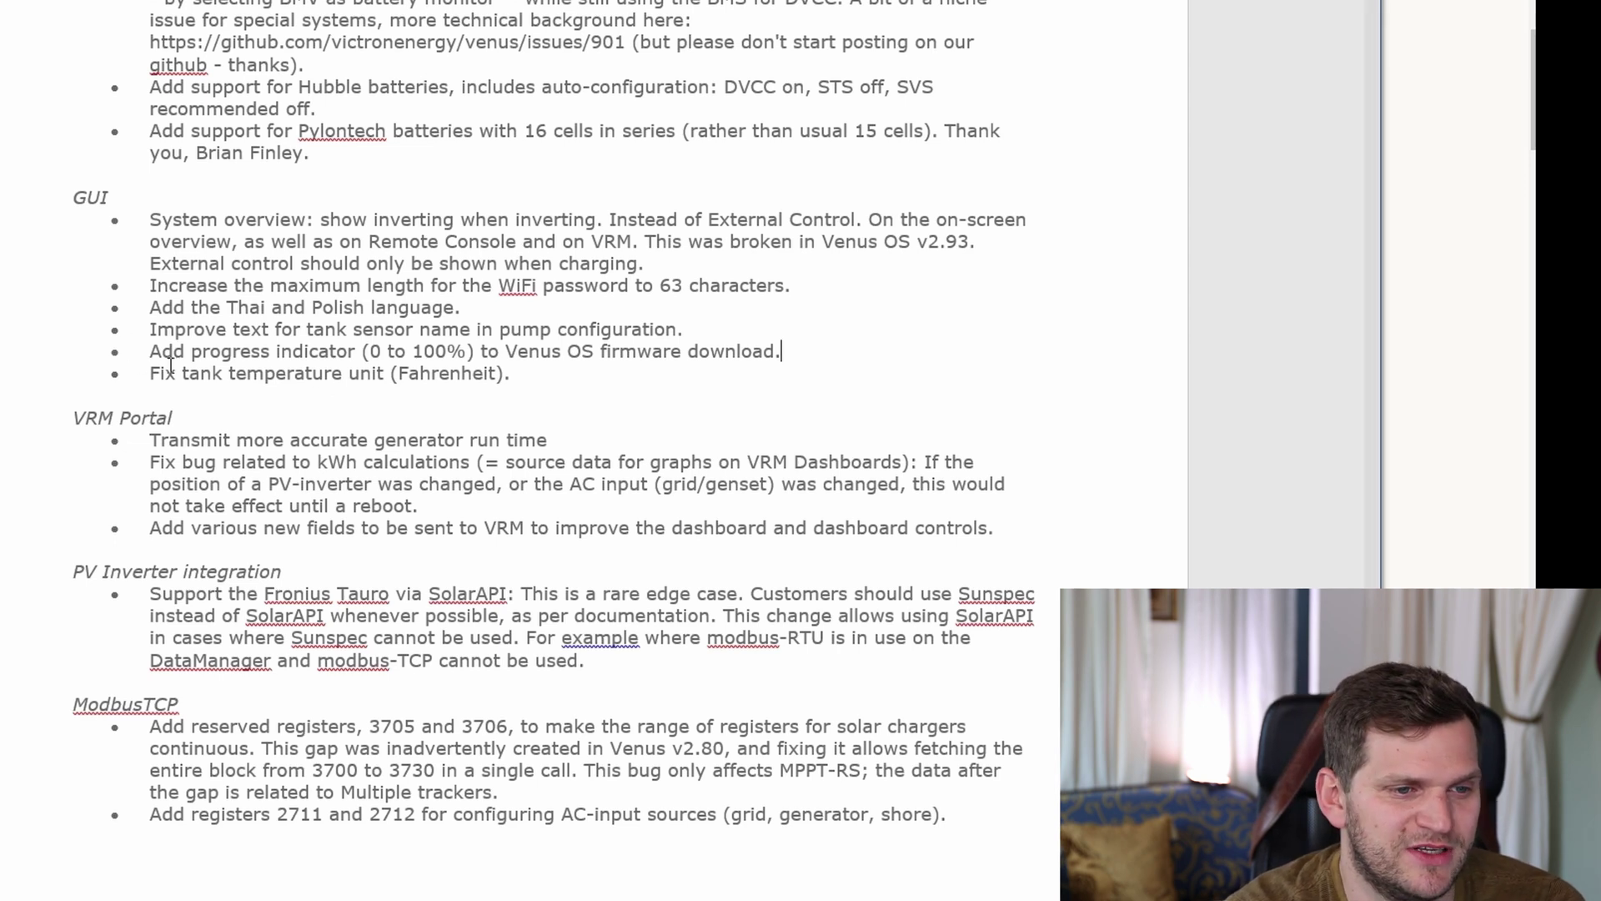
double_click(406, 368)
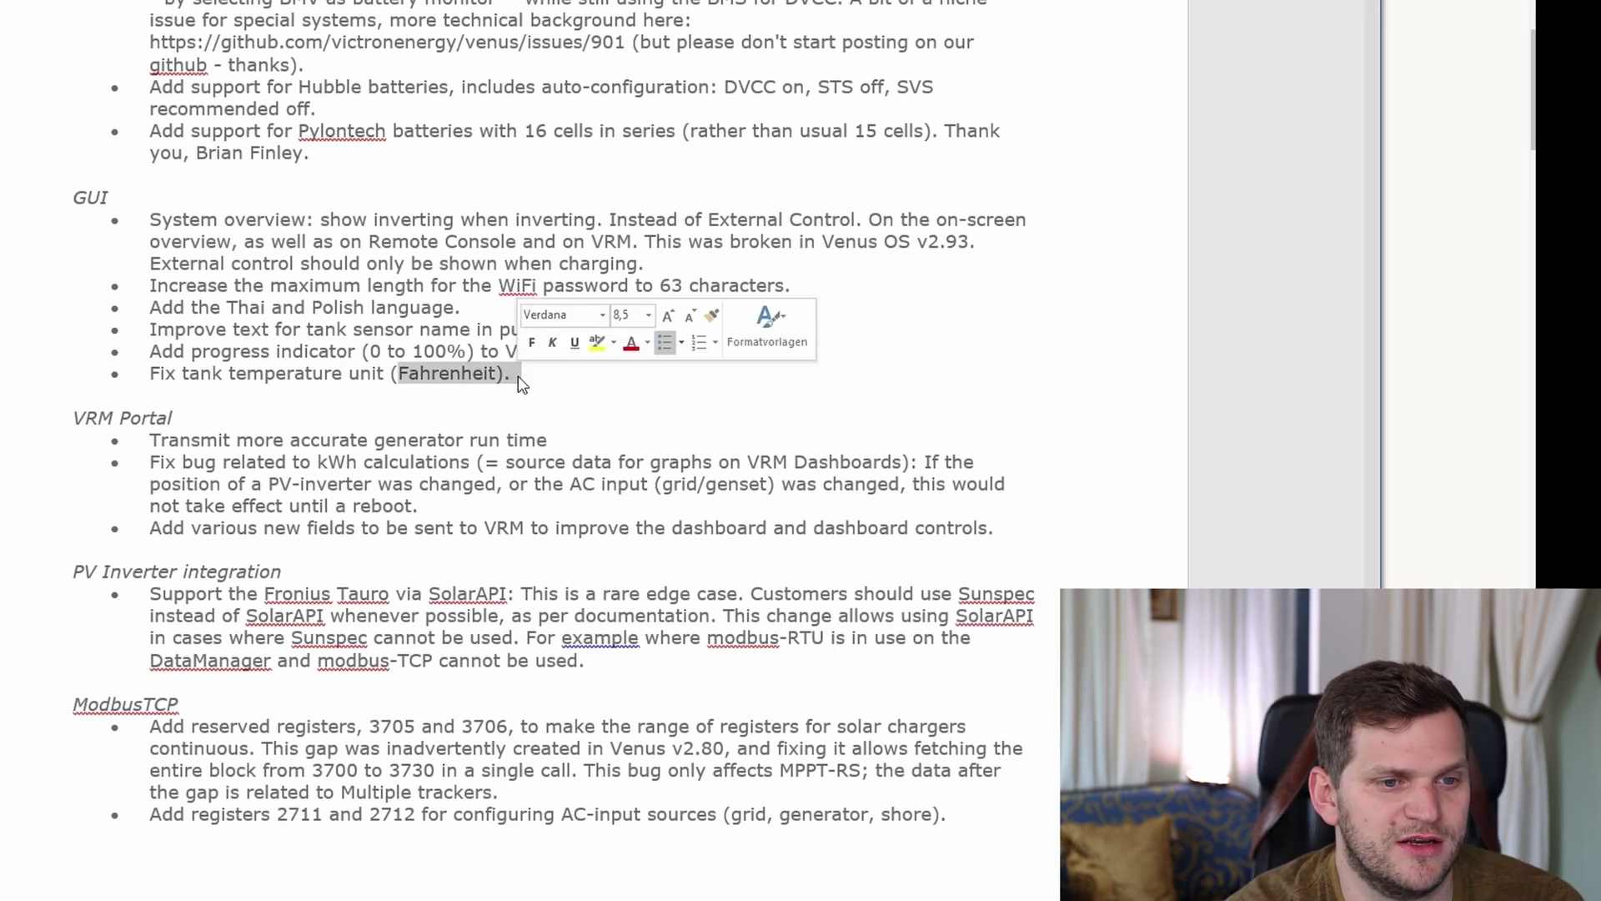
left_click(483, 369)
scroll(90, 231, "down", 3)
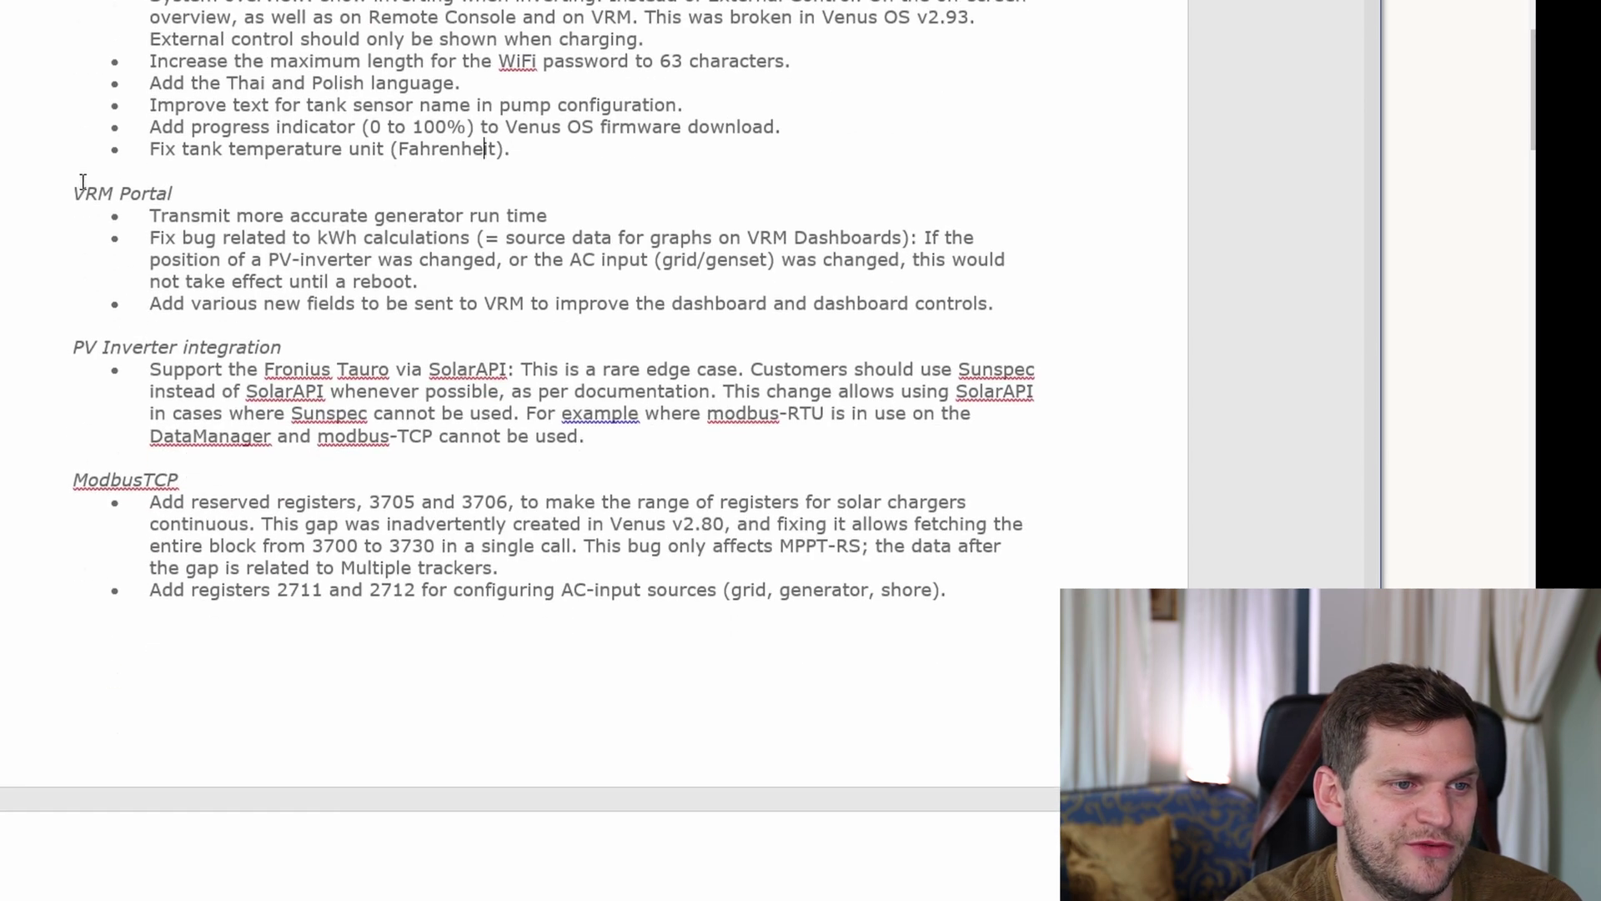
left_click_drag(86, 182, 1151, 292)
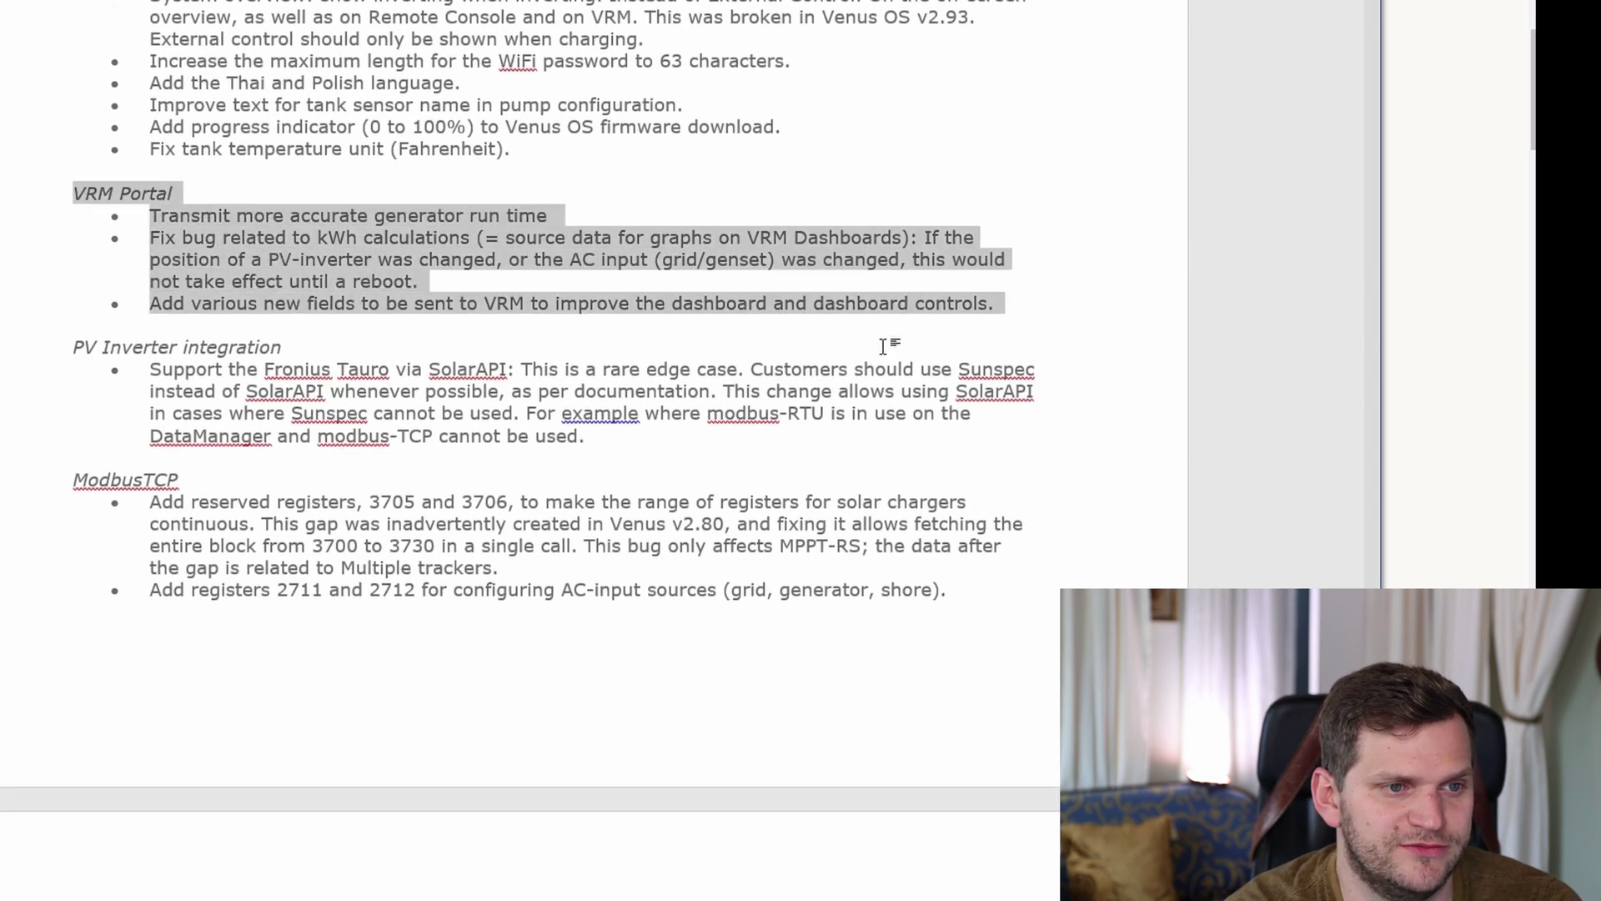
left_click(1159, 225)
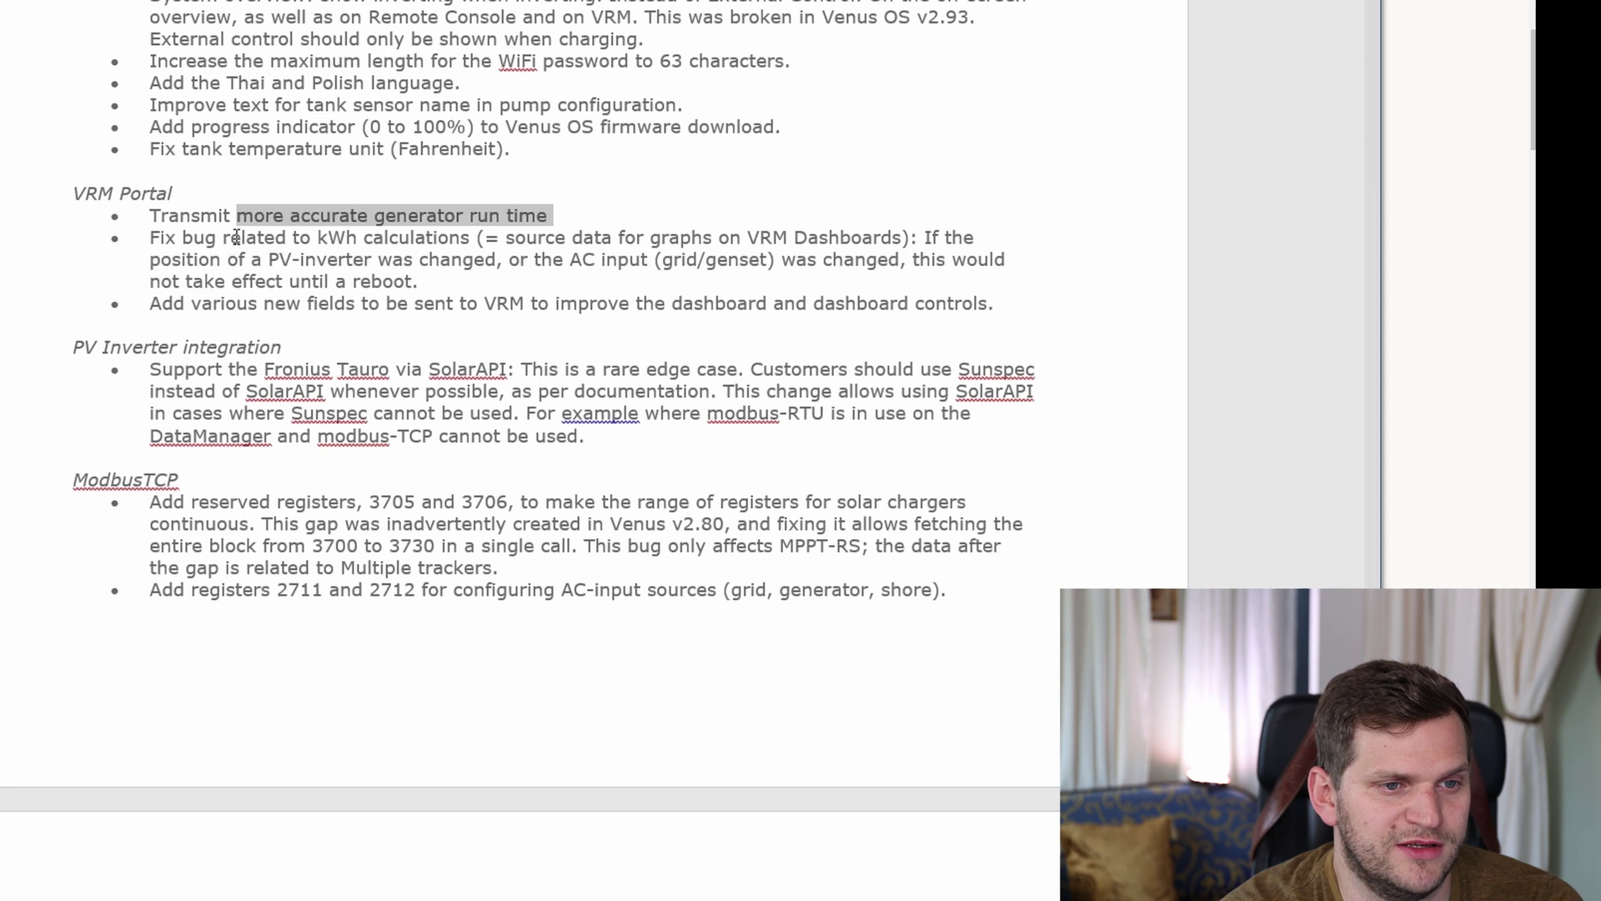
left_click_drag(237, 238, 573, 240)
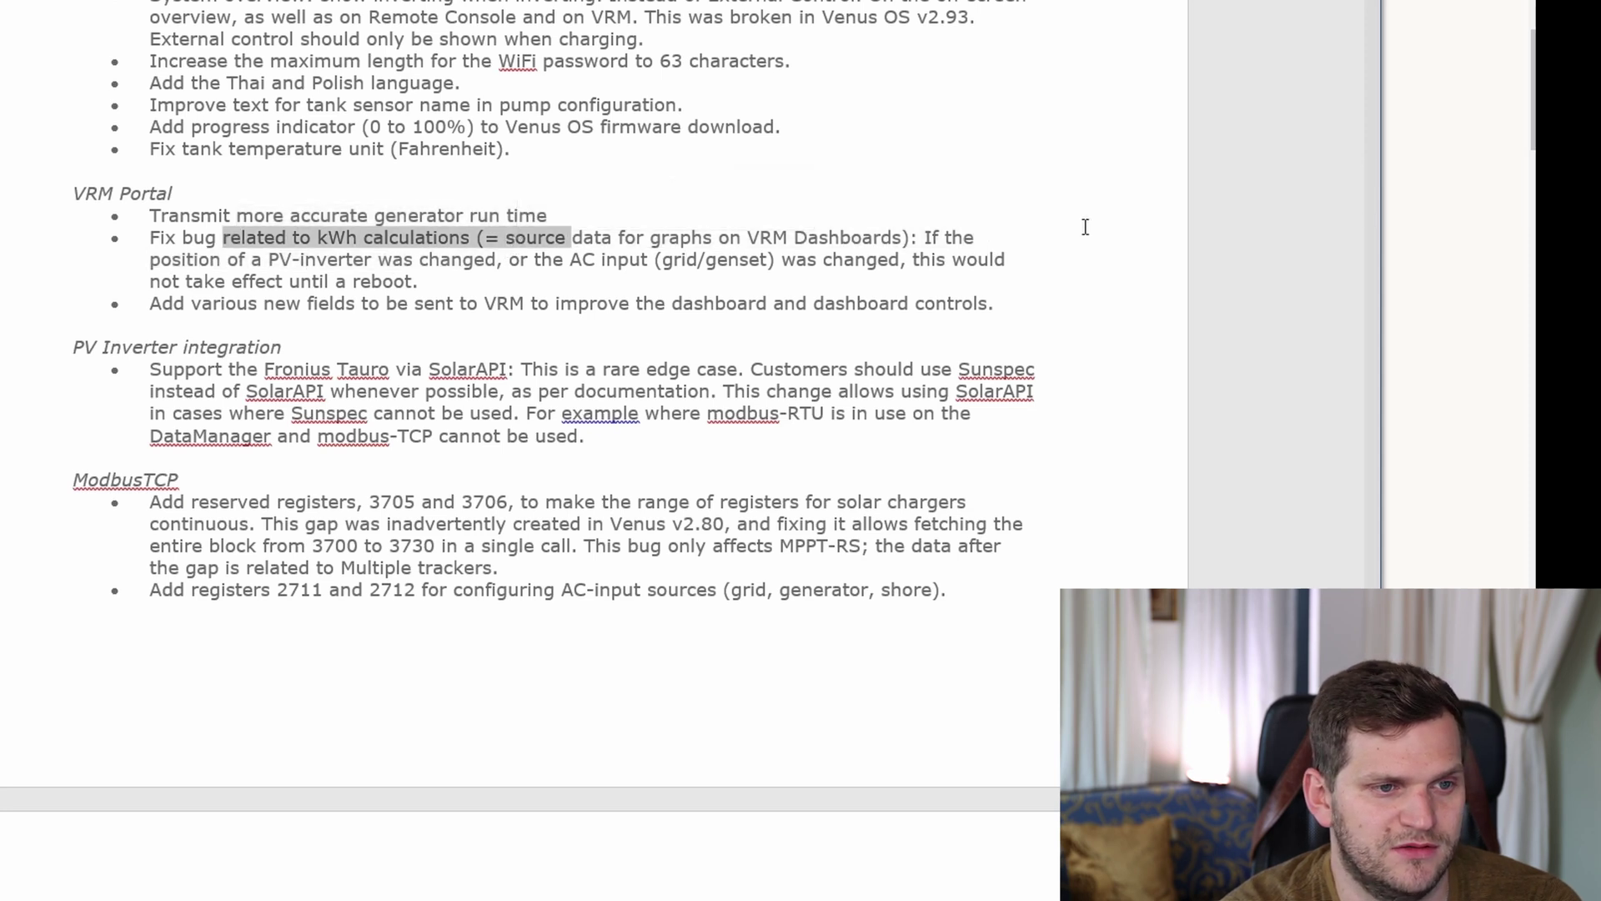
mouse_move(167, 299)
left_mouse_down()
mouse_move(335, 303)
mouse_move(188, 303)
left_mouse_up()
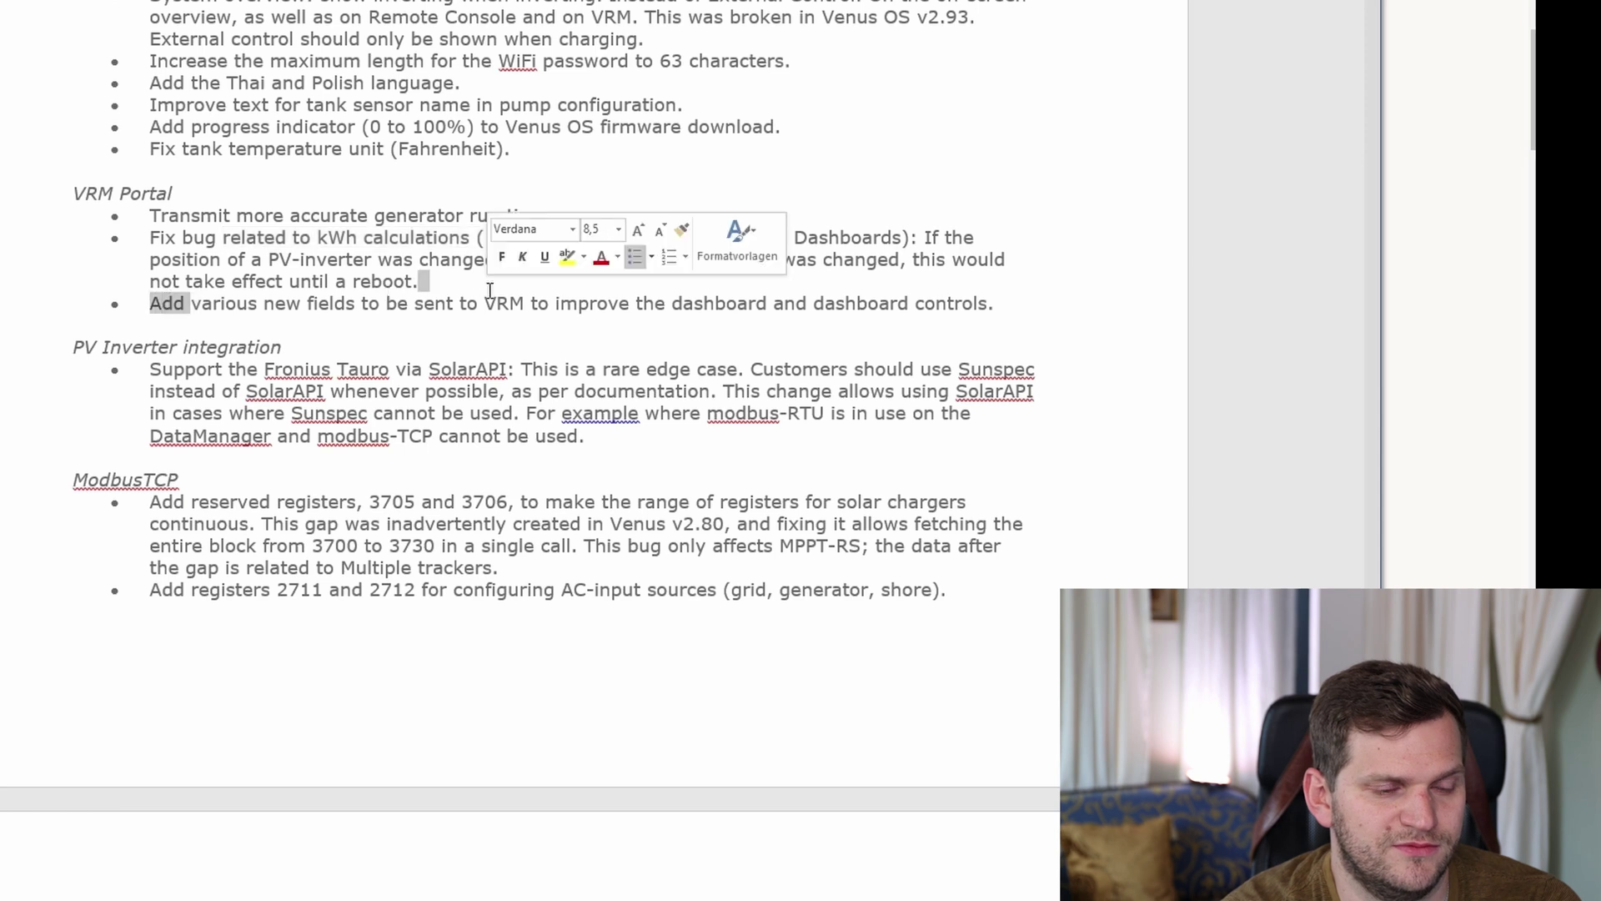
left_click(497, 301)
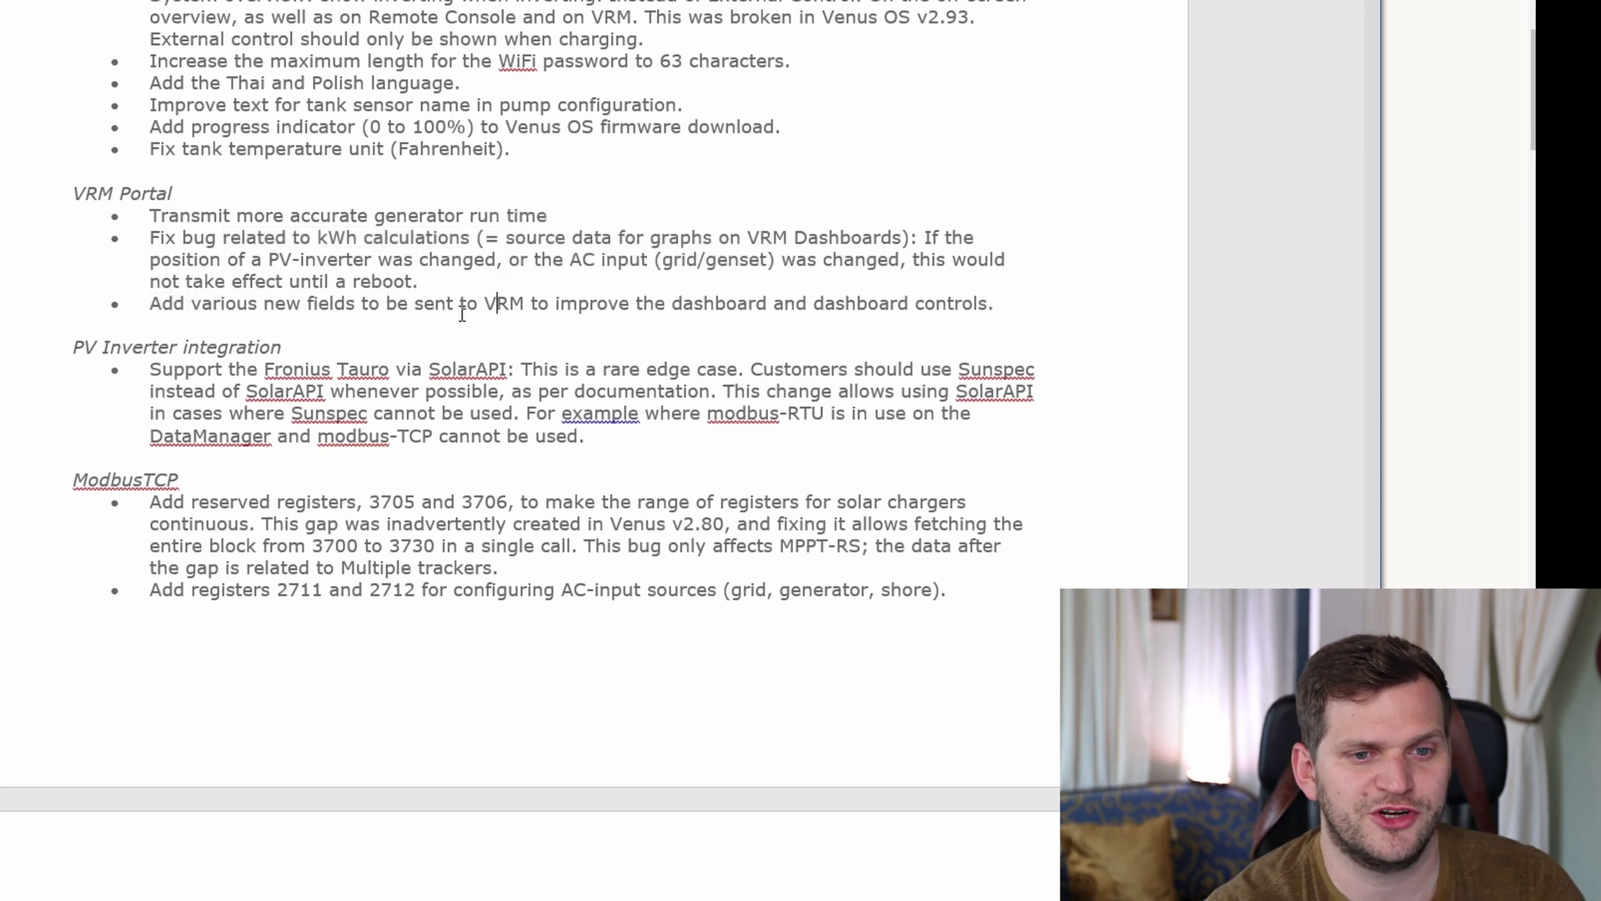
scroll(488, 310, "down", 1)
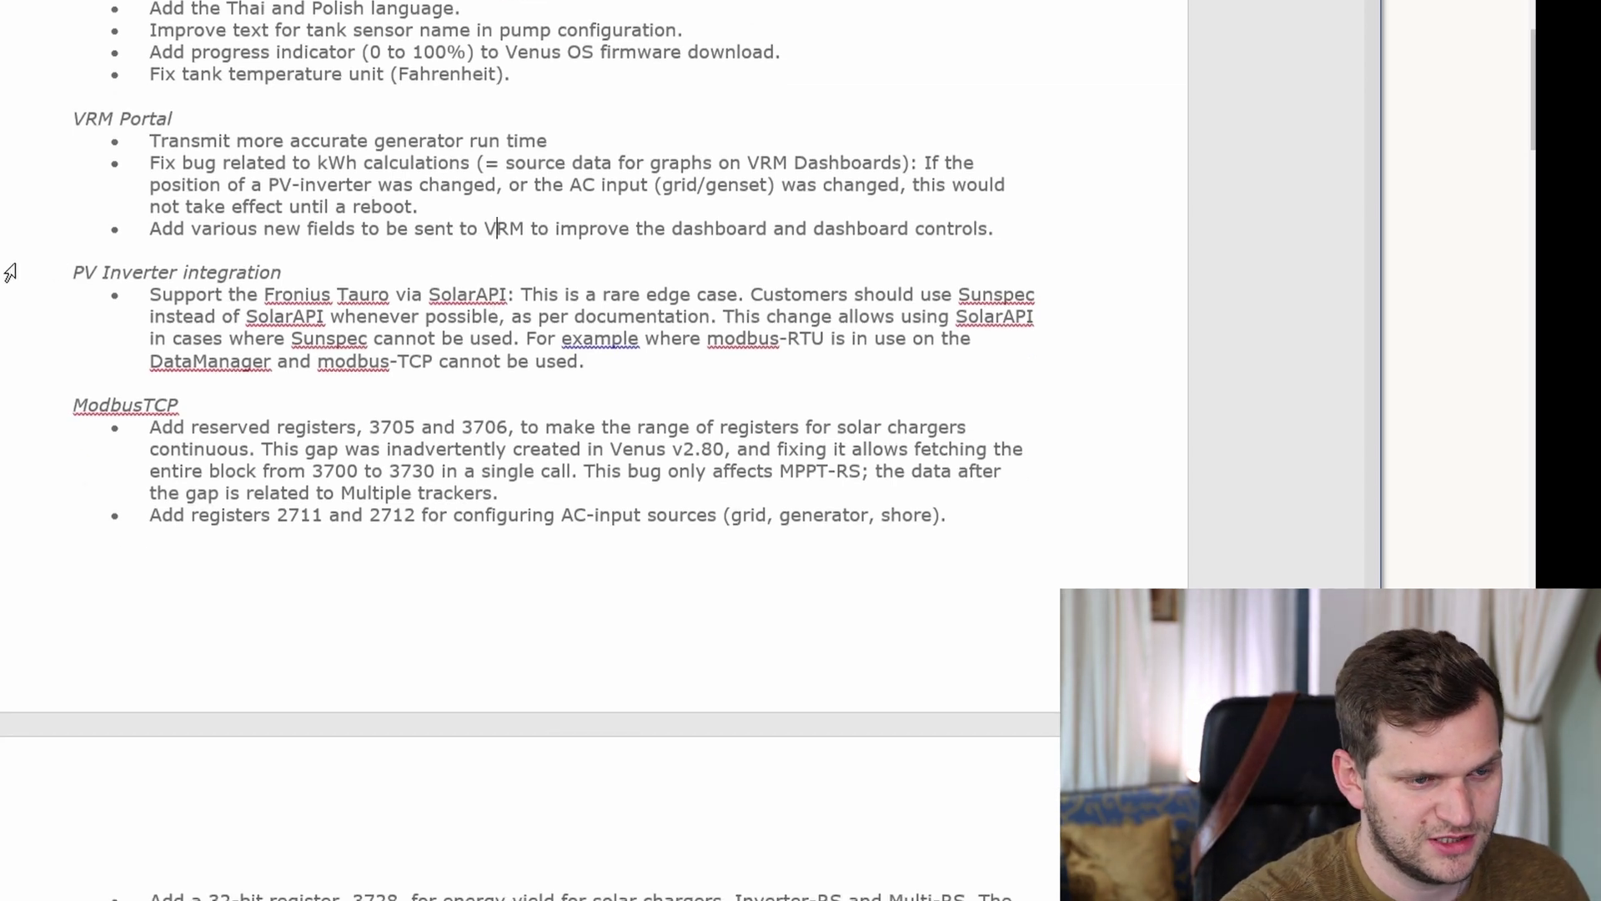
scroll(31, 278, "down", 3)
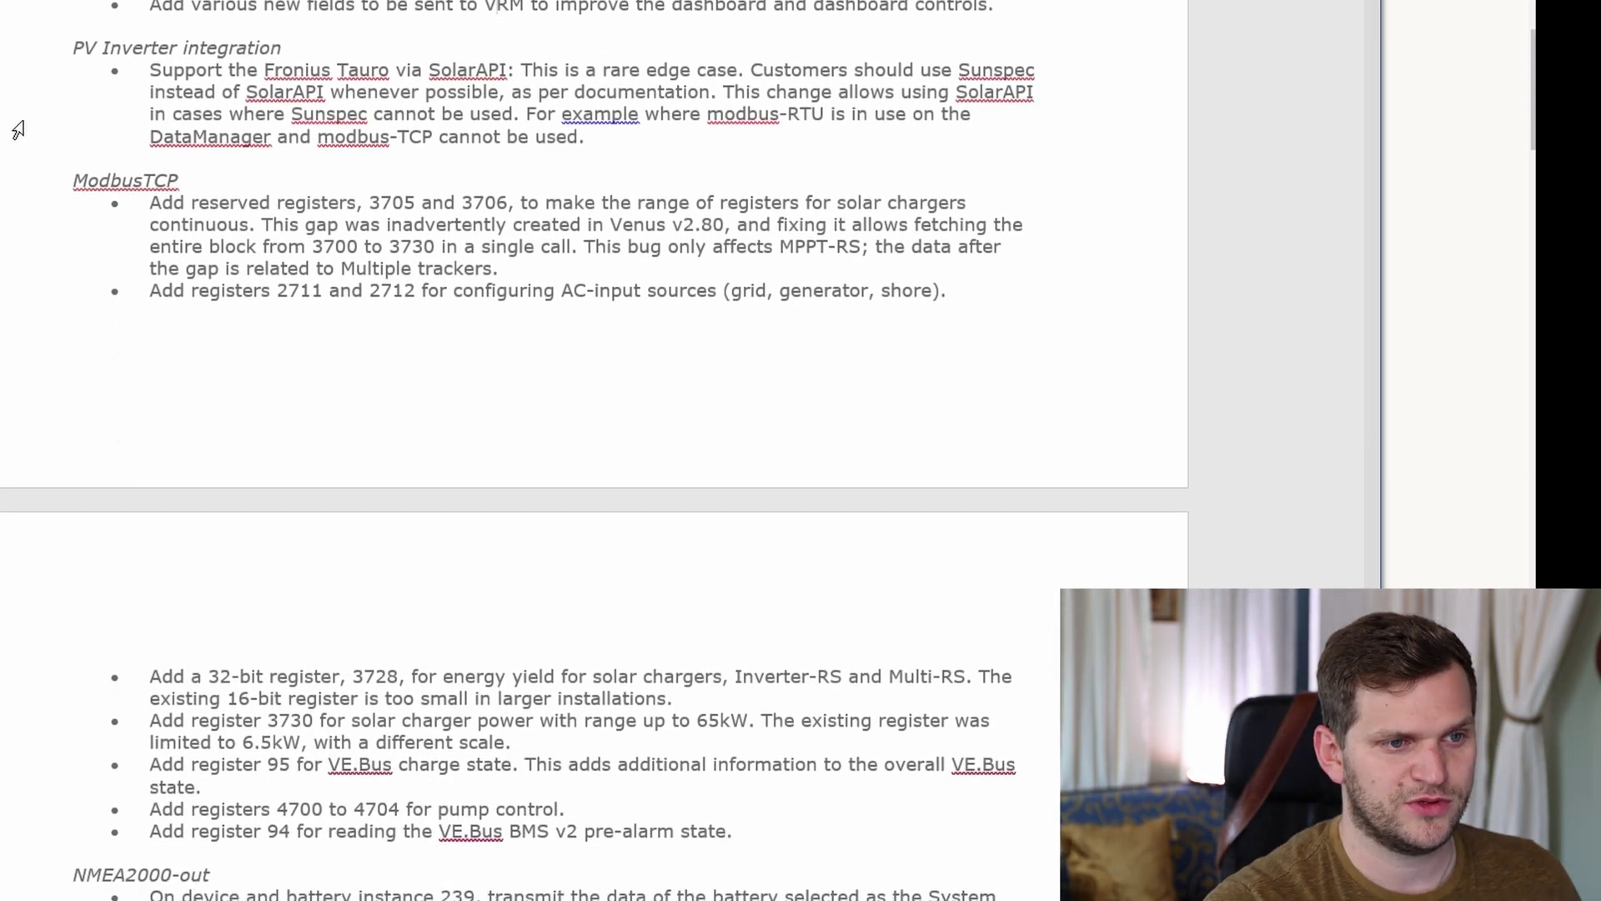
scroll(84, 121, "down", 3)
scroll(168, 112, "down", 1)
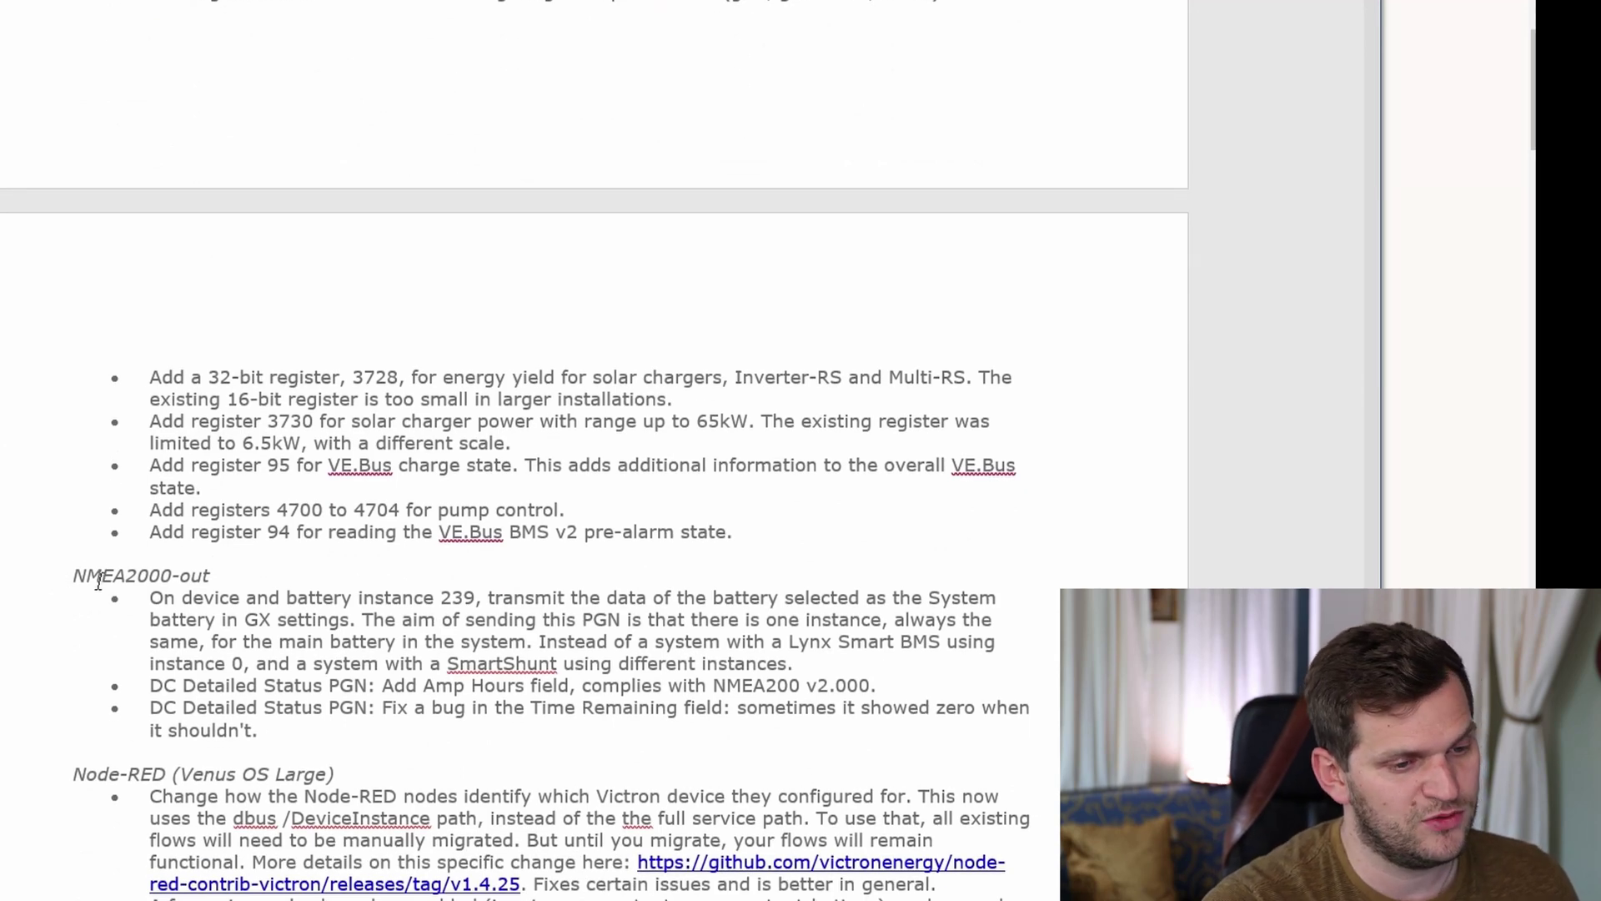
scroll(197, 559, "down", 1)
scroll(197, 558, "down", 3)
left_click(8, 551)
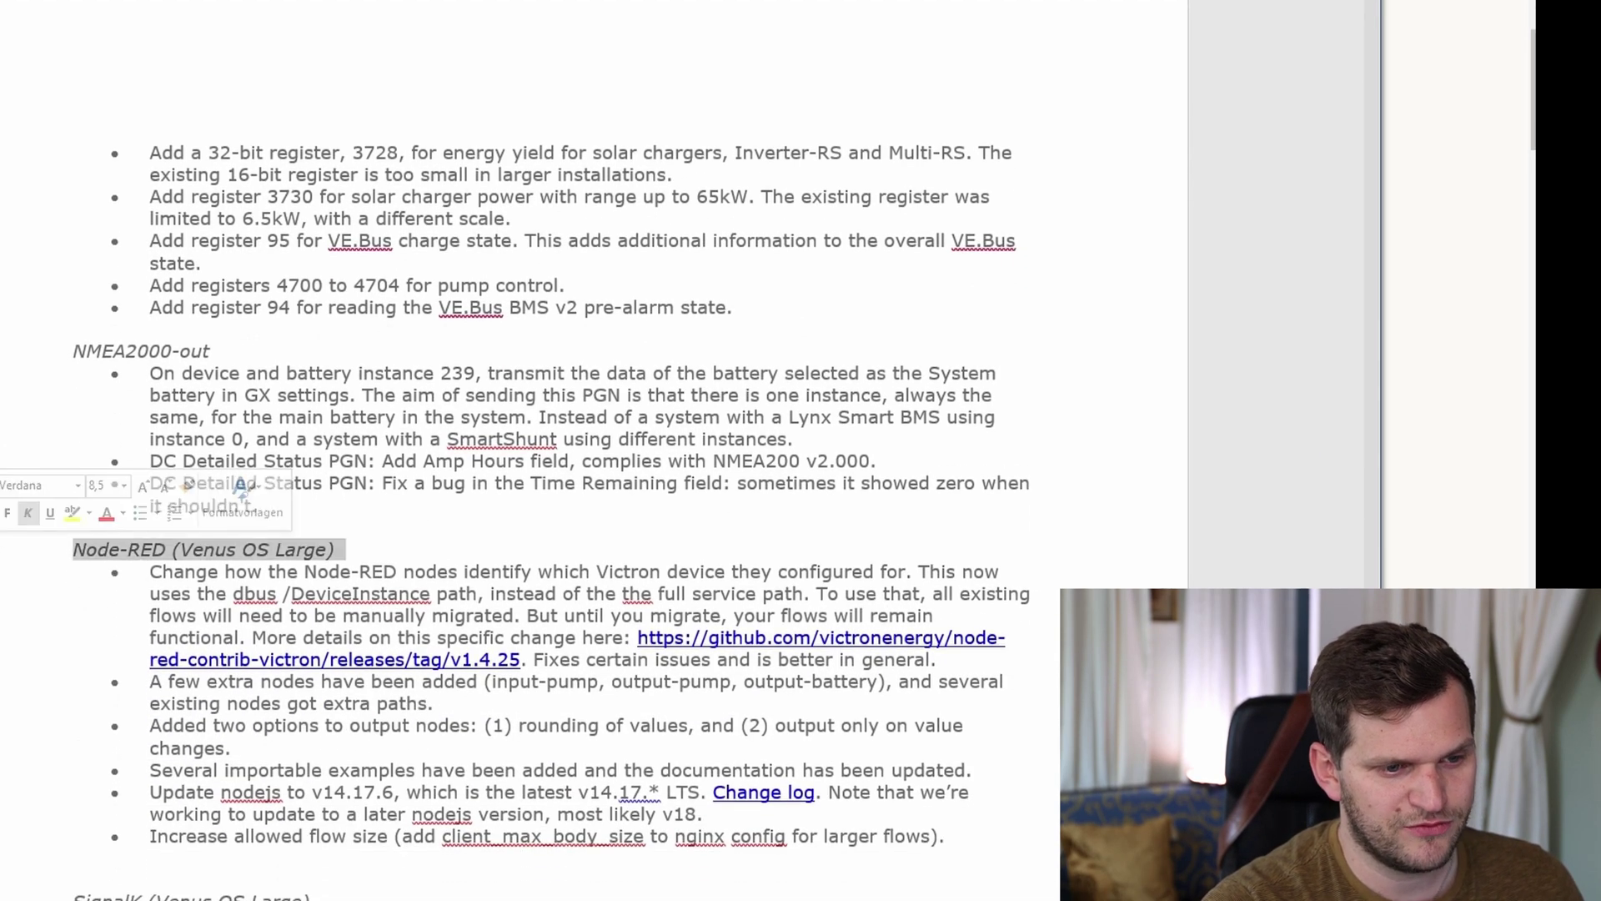
scroll(8, 551, "down", 4)
scroll(515, 501, "down", 1)
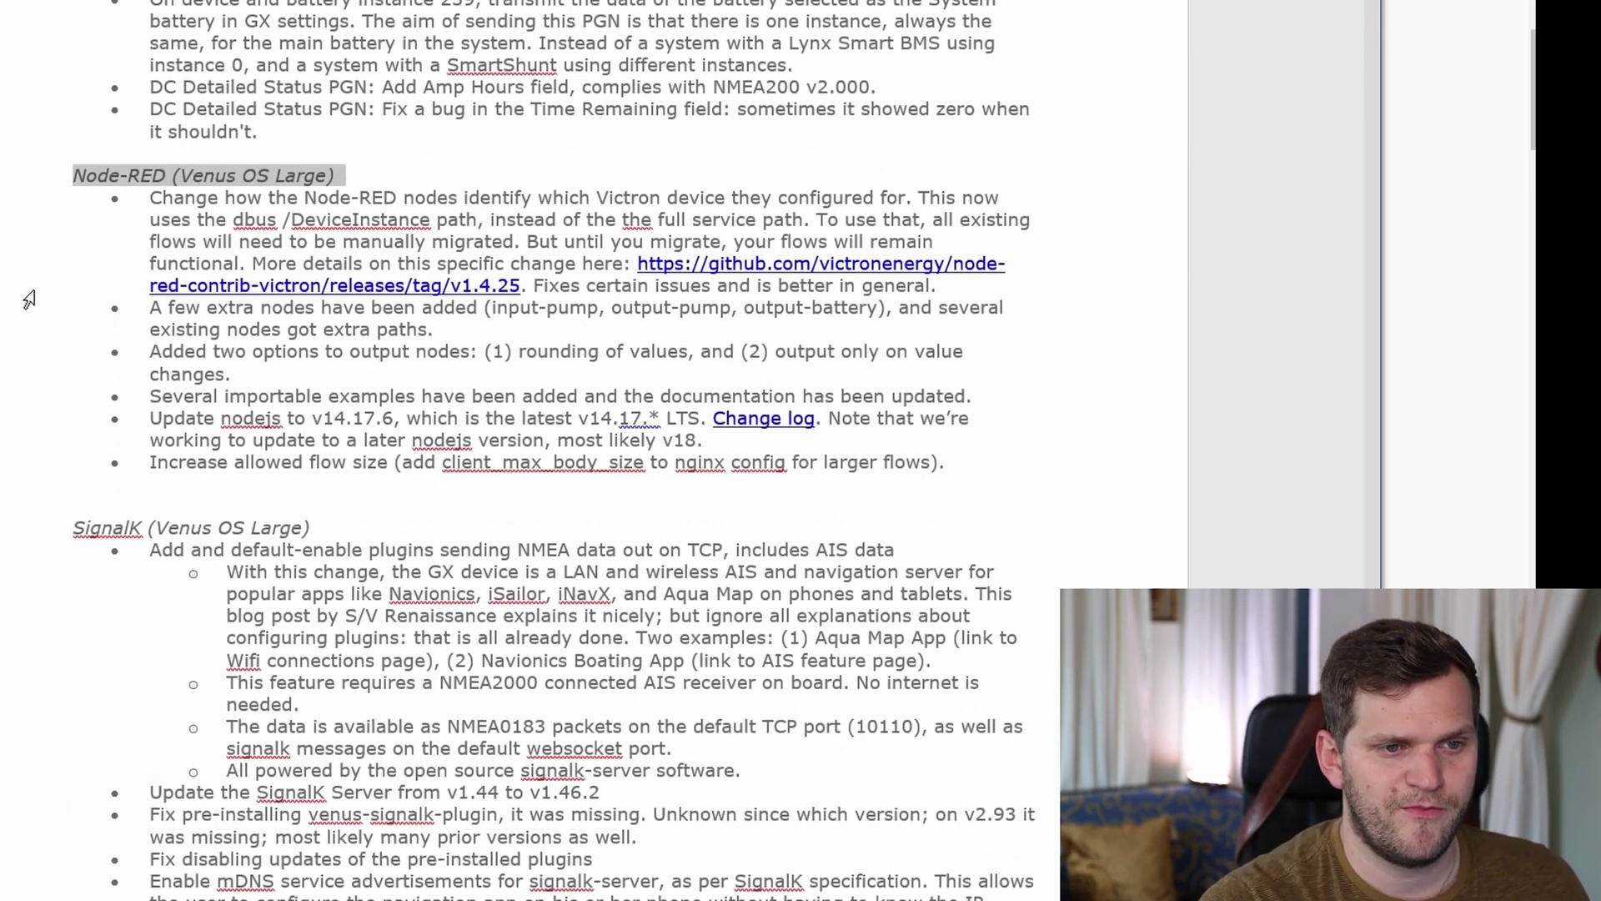
scroll(29, 298, "down", 5)
scroll(3, 237, "down", 5)
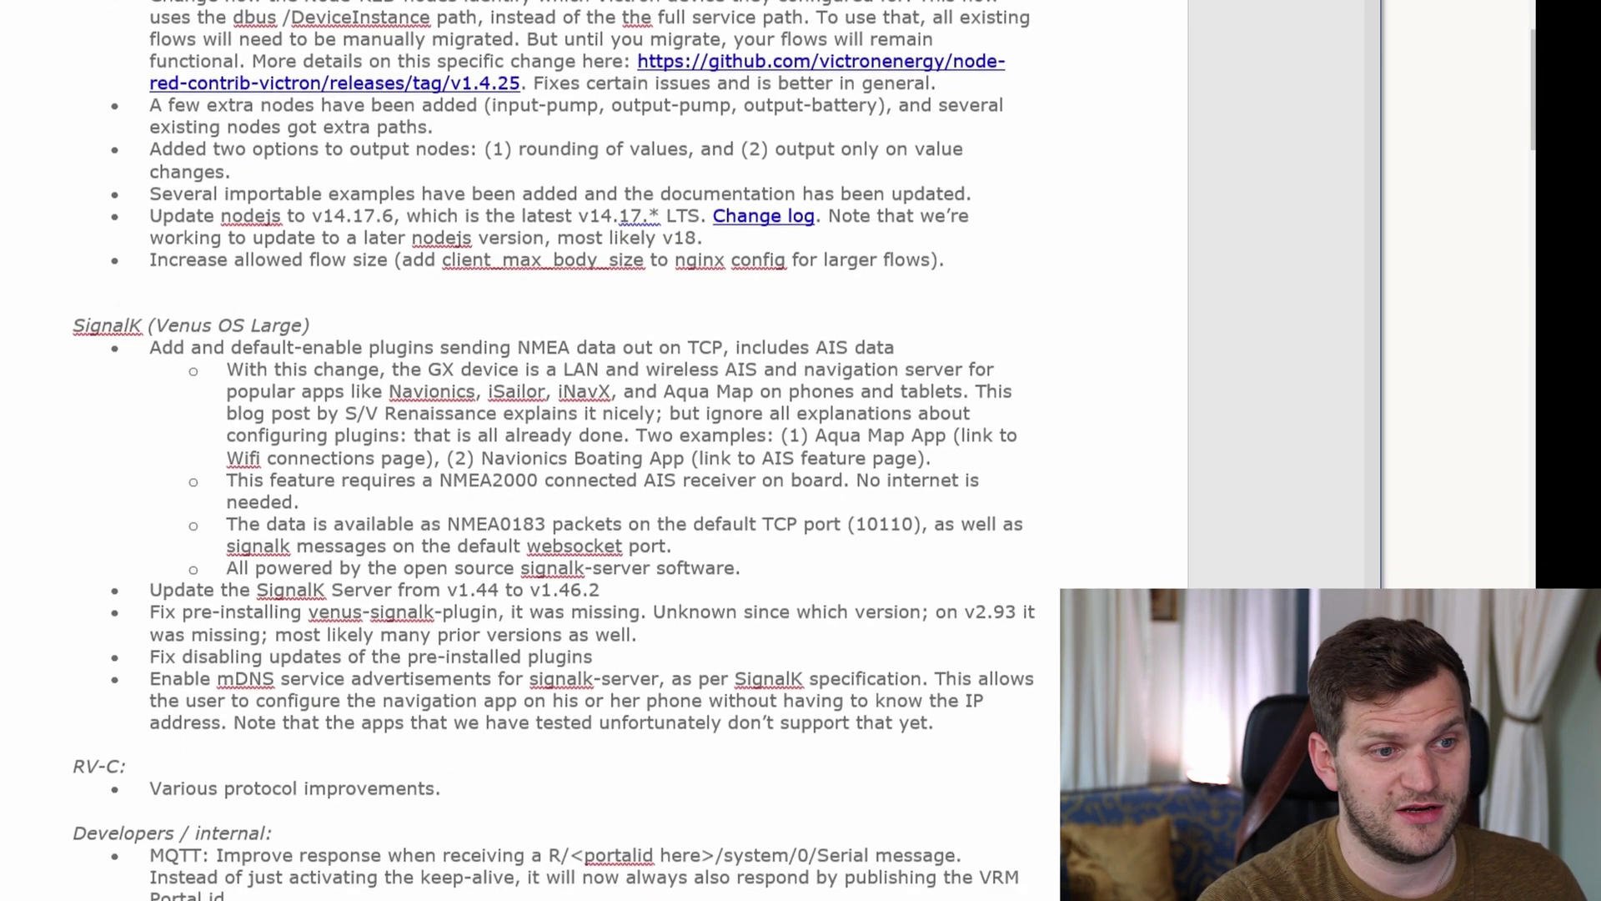
left_click(8, 237)
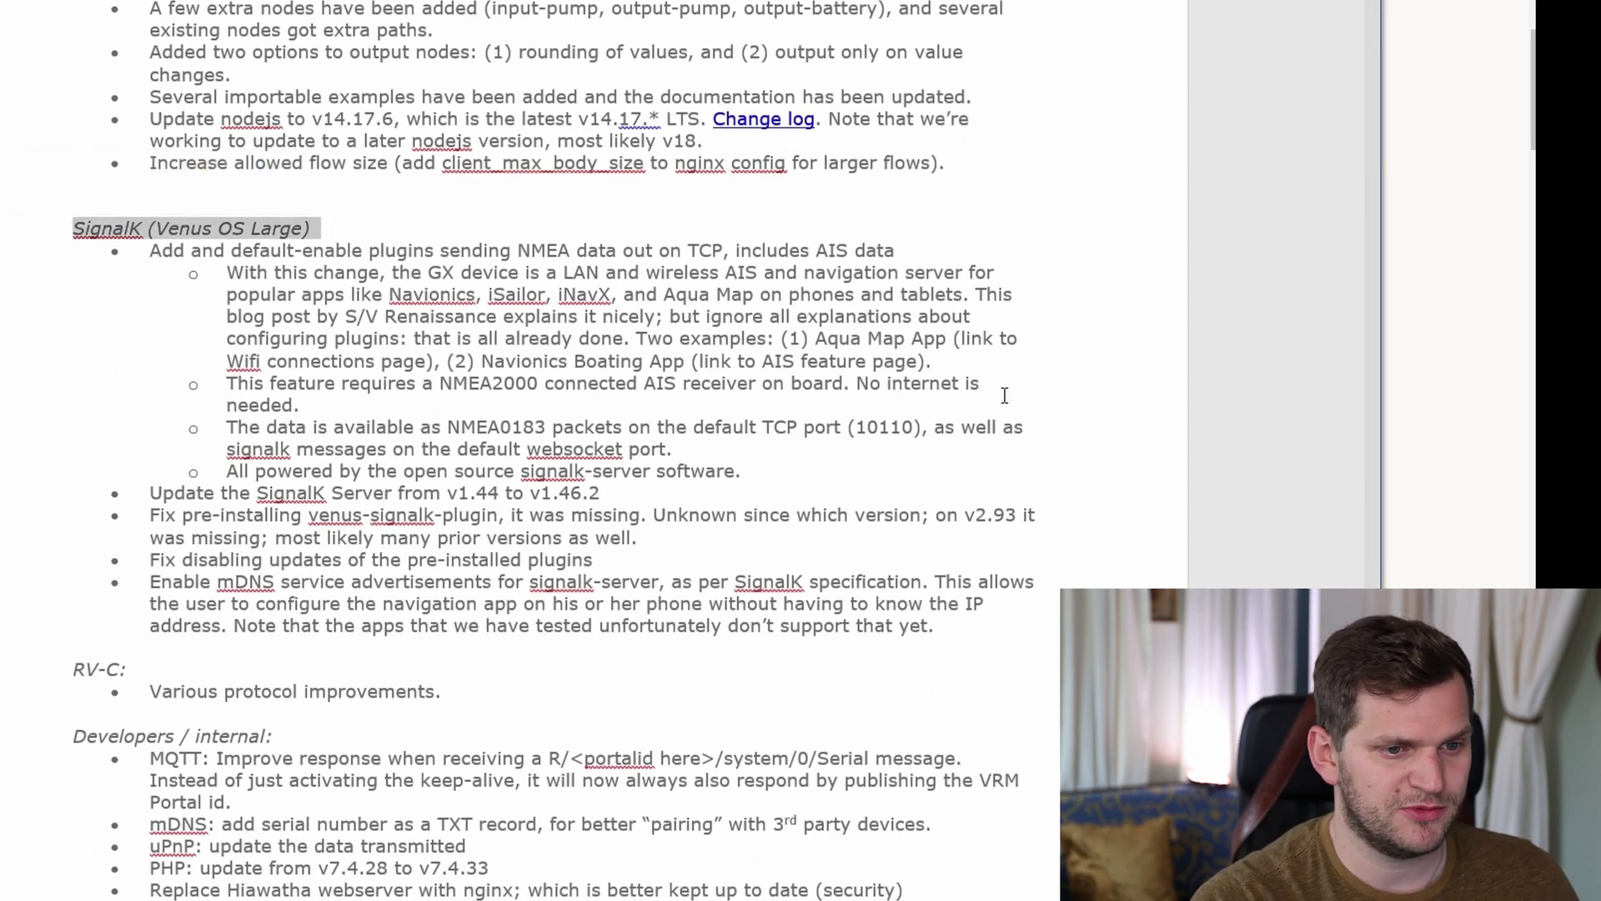
scroll(38, 655, "down", 3)
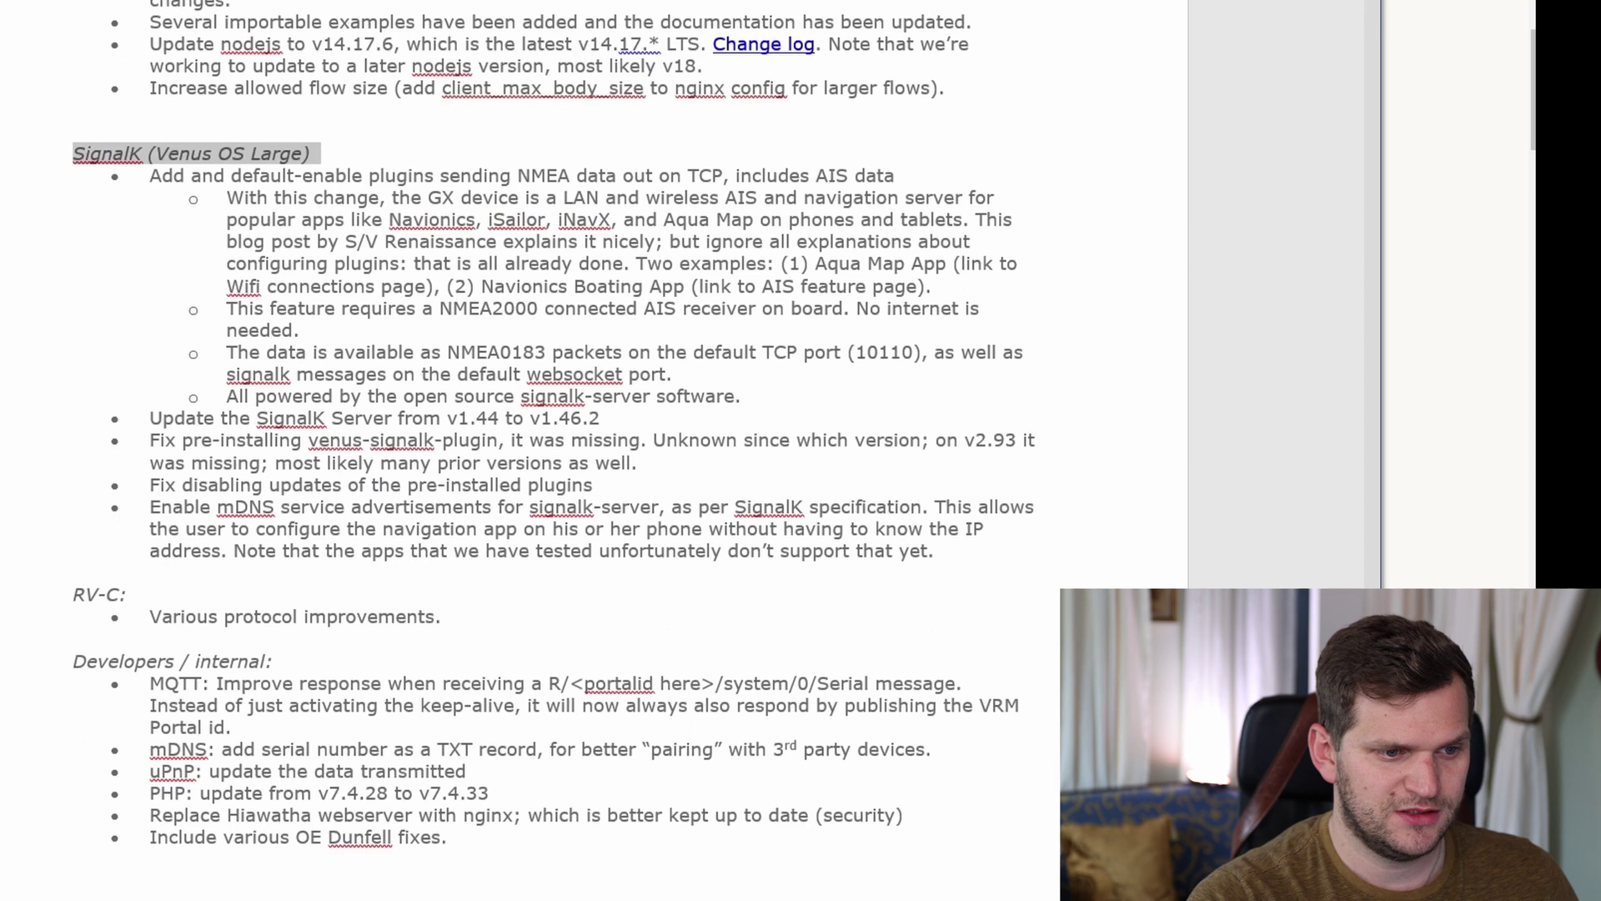
left_click(50, 684)
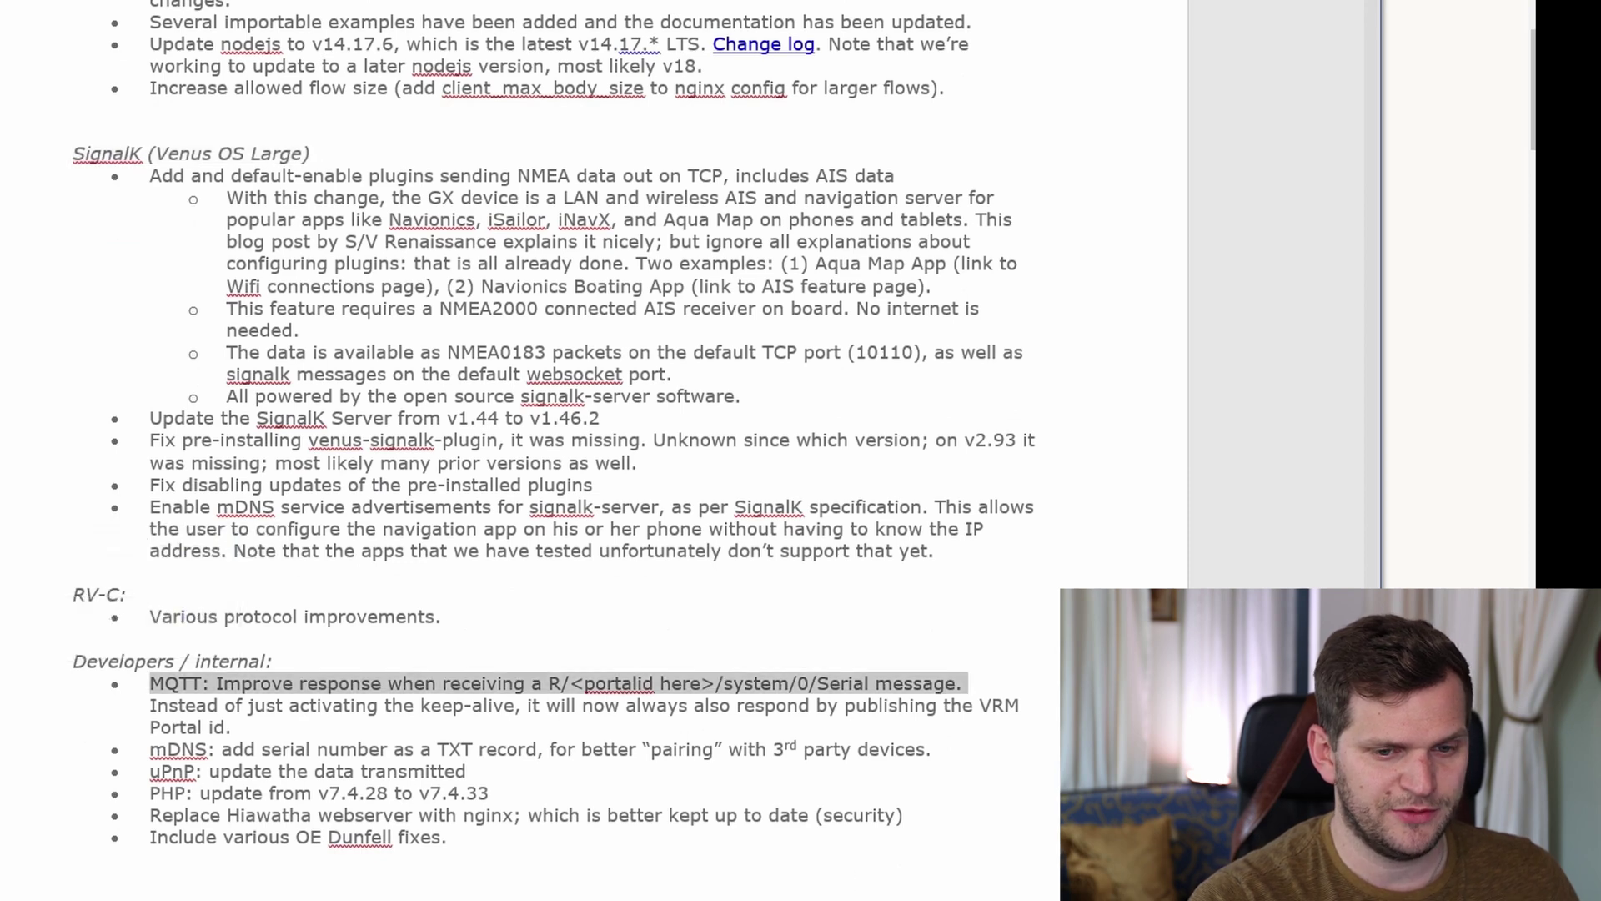
left_click(418, 859)
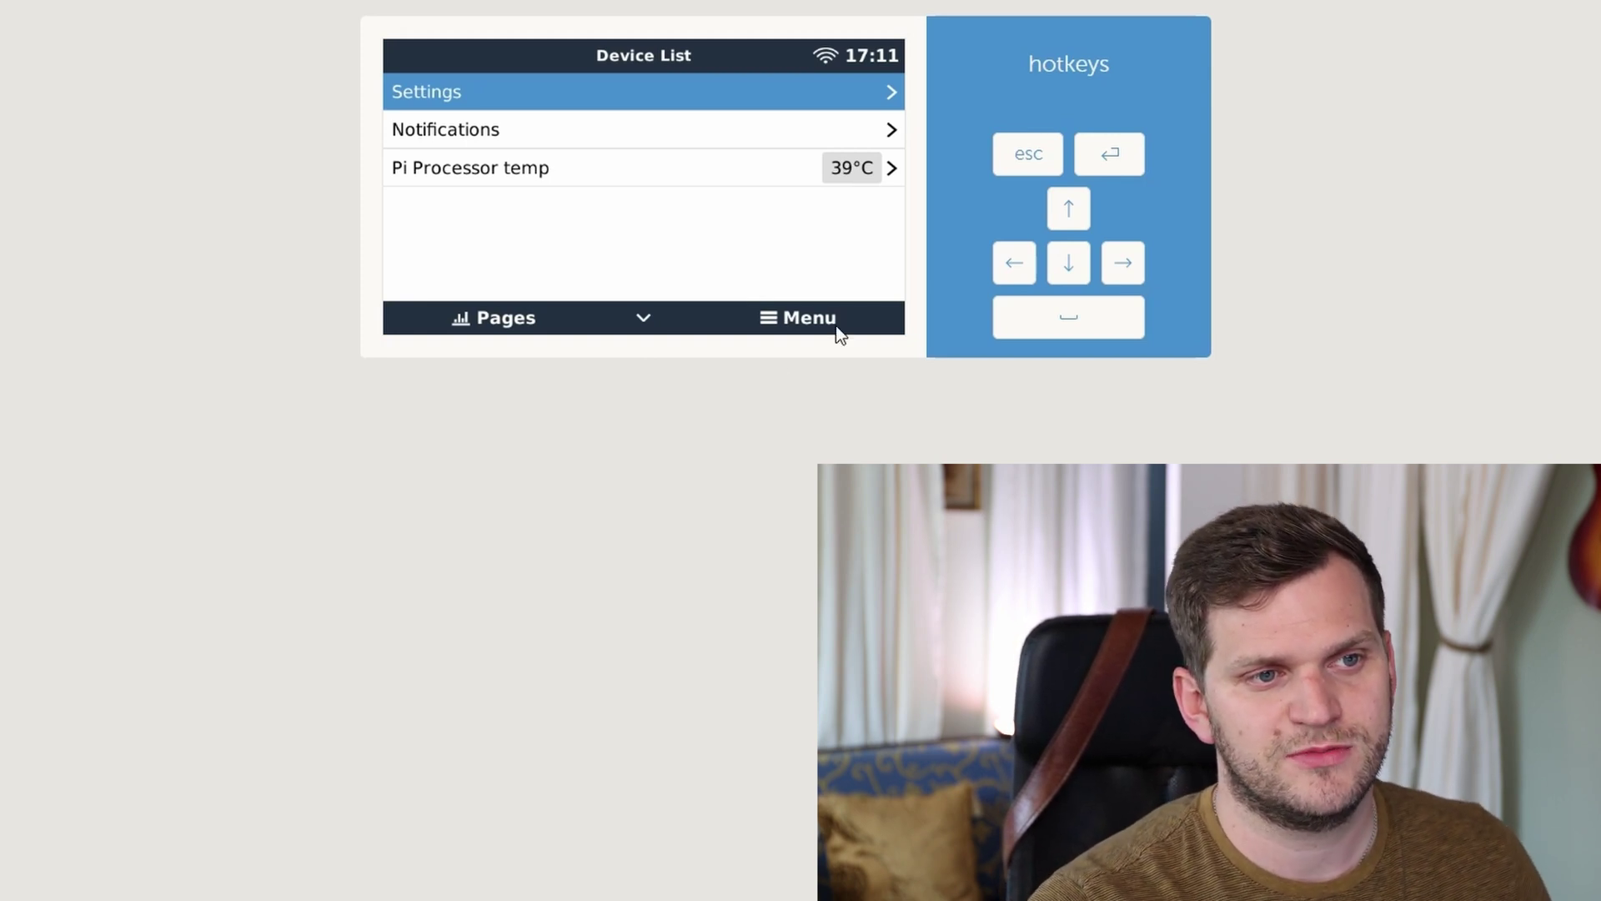
Go to Settings, then the Firmware page showing v2.94
left_click(531, 102)
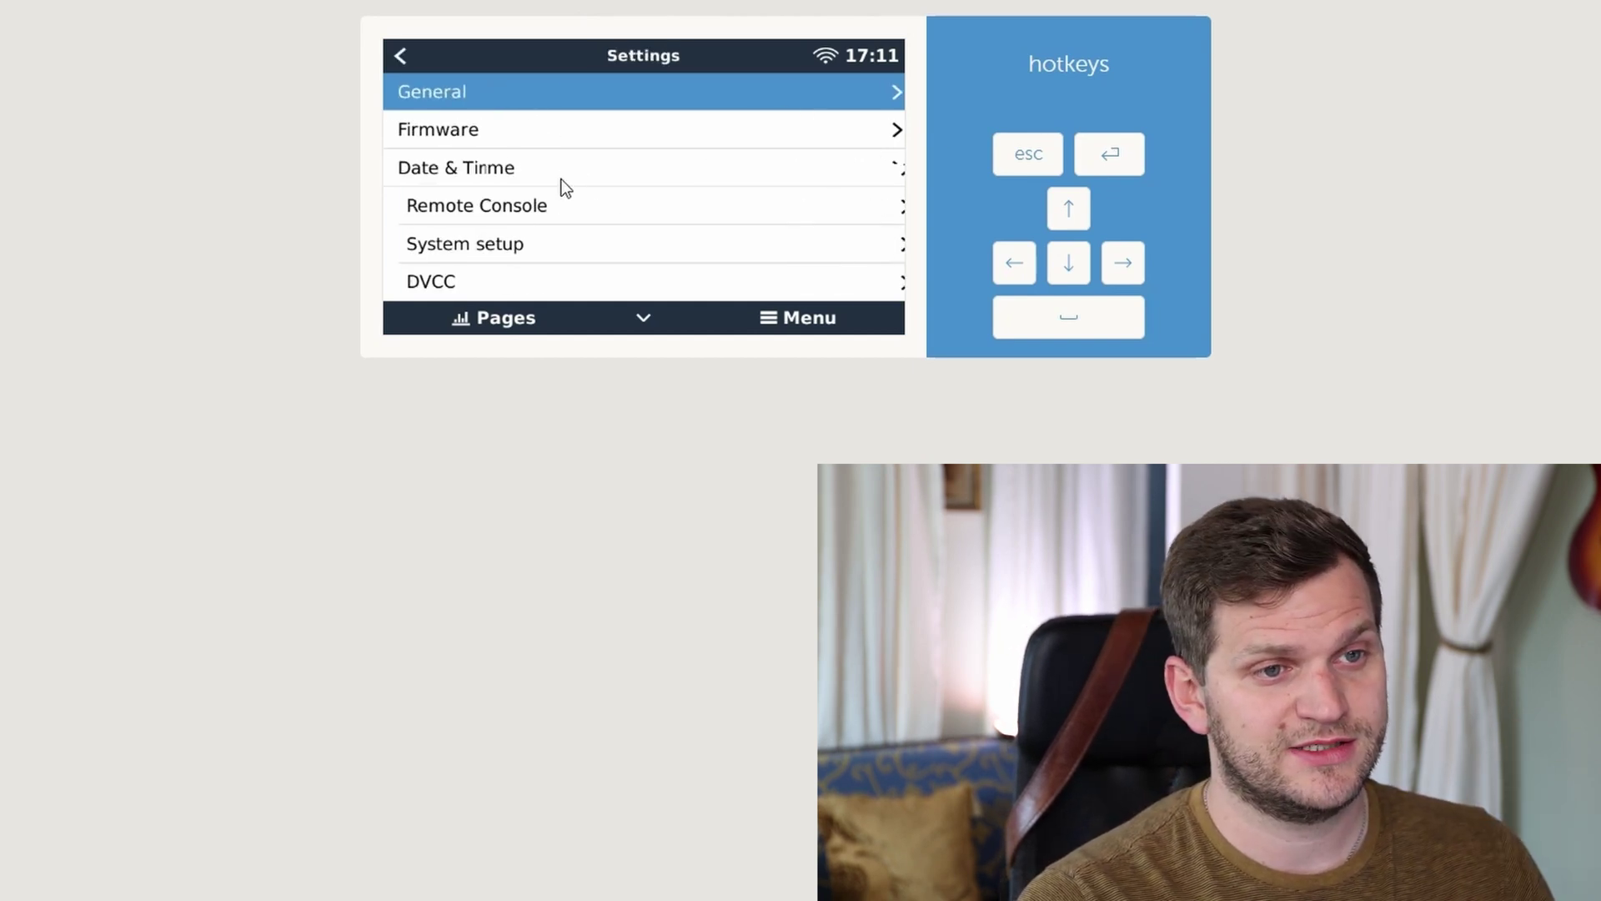
left_click(541, 132)
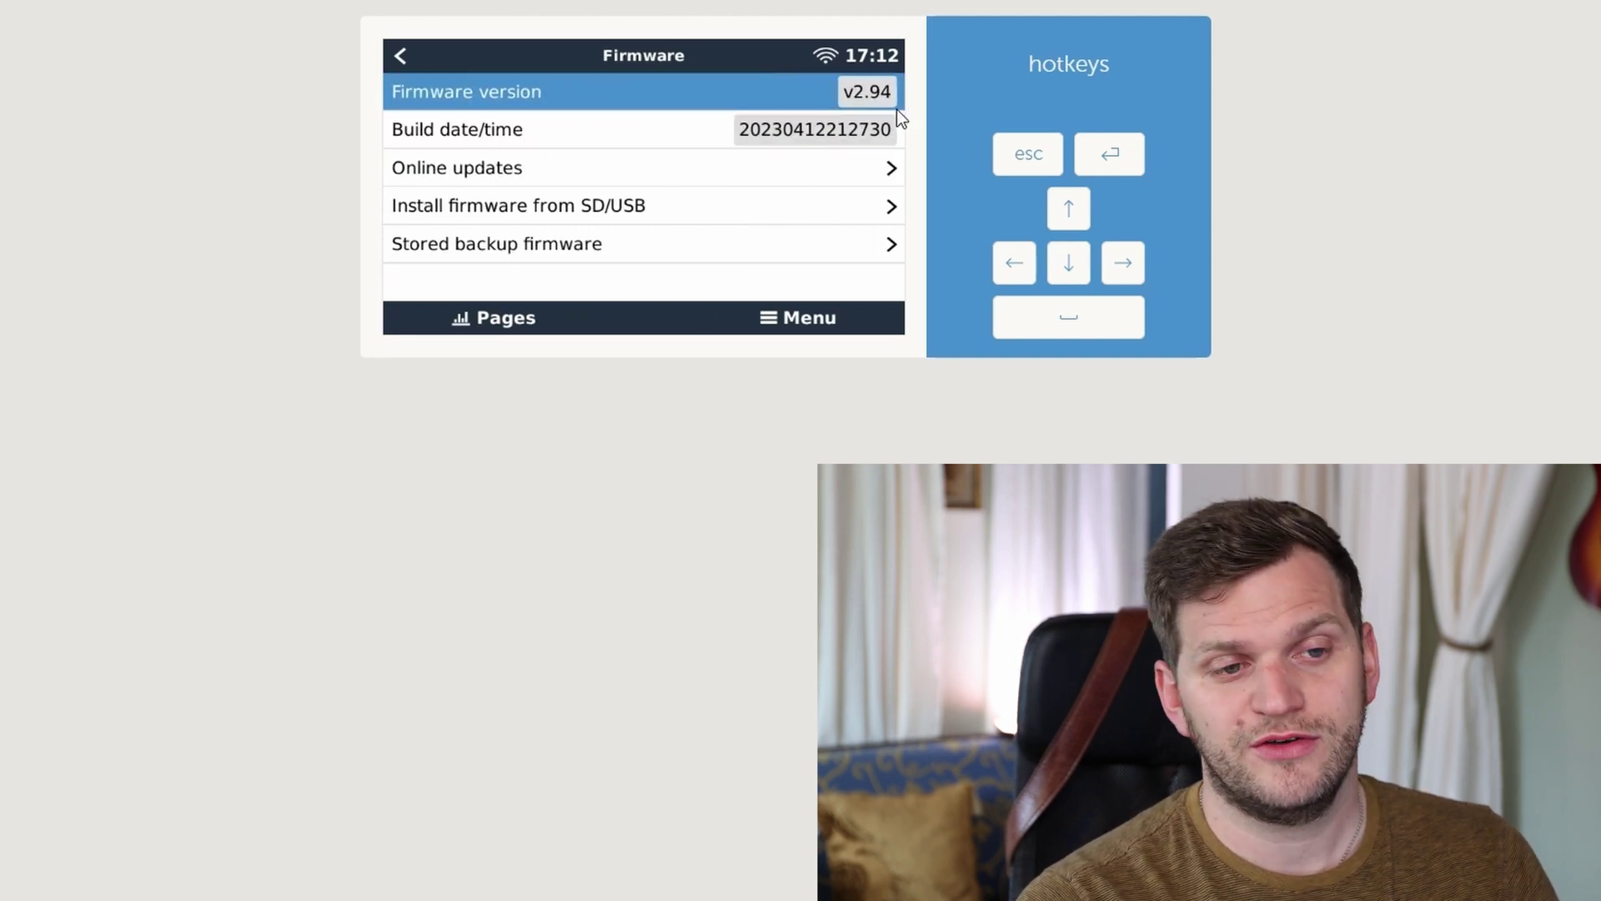
left_click(422, 173)
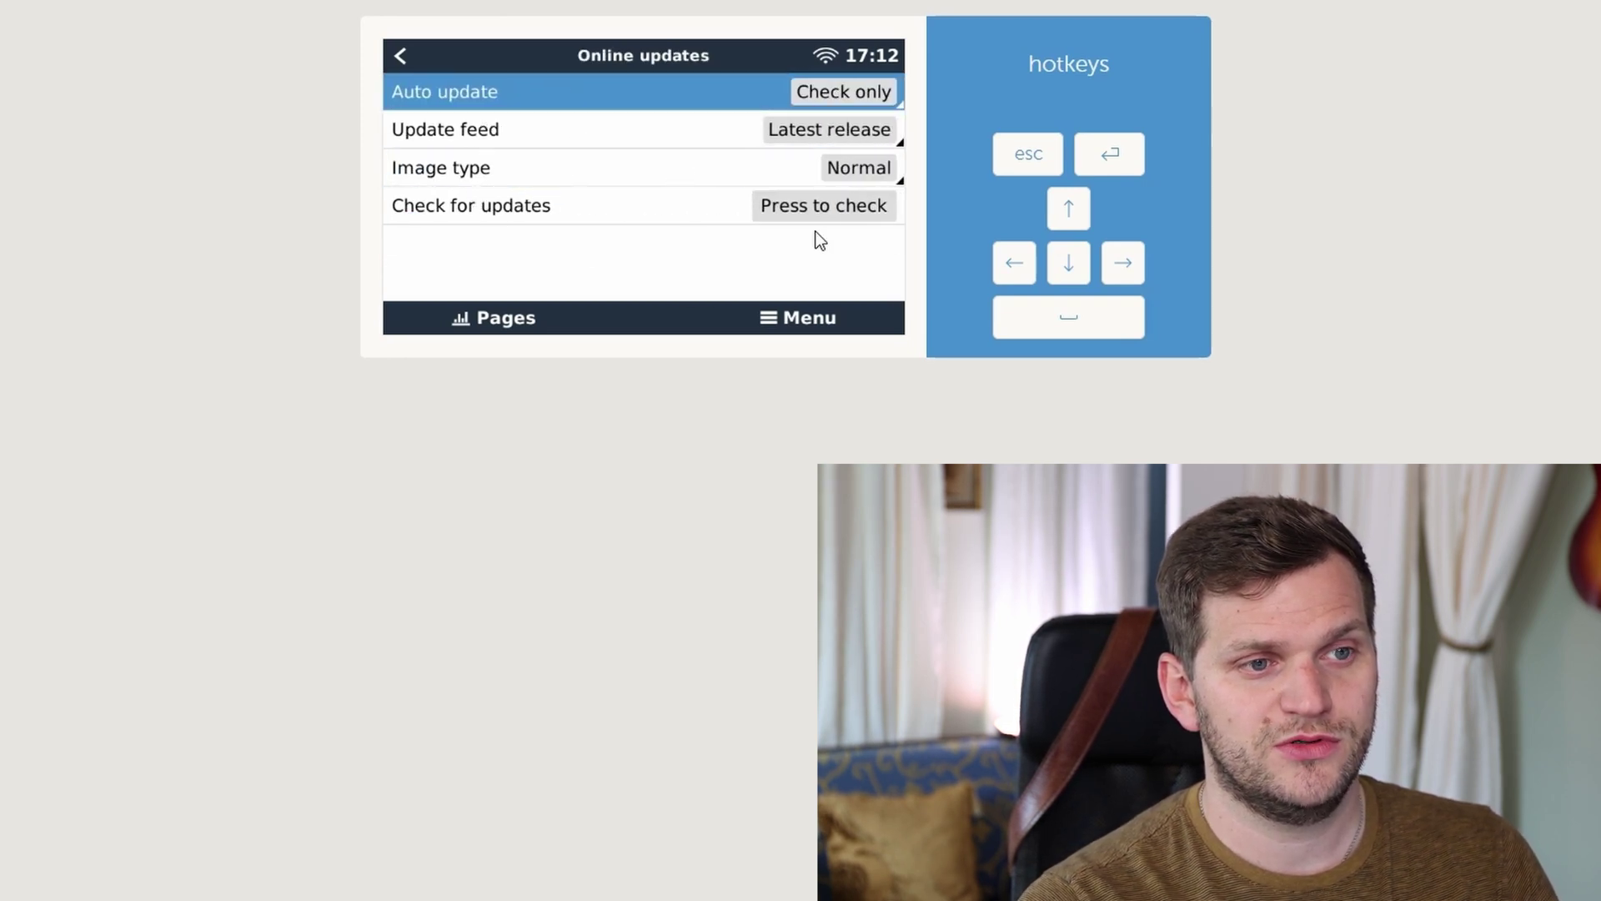
left_click(844, 204)
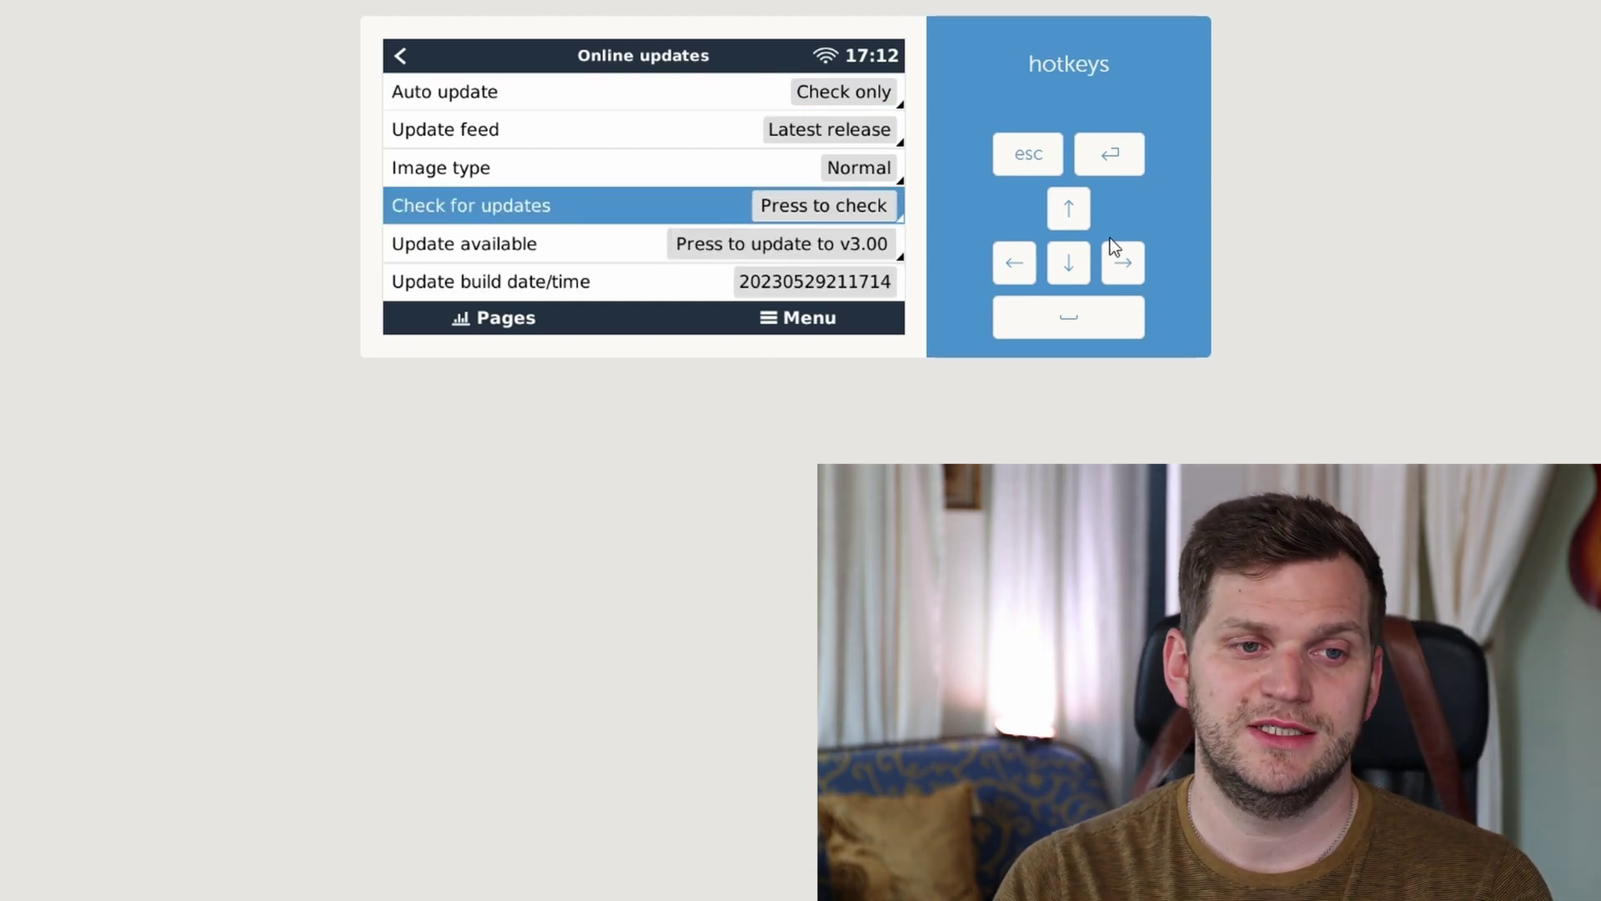
key("Down")
key("Down")
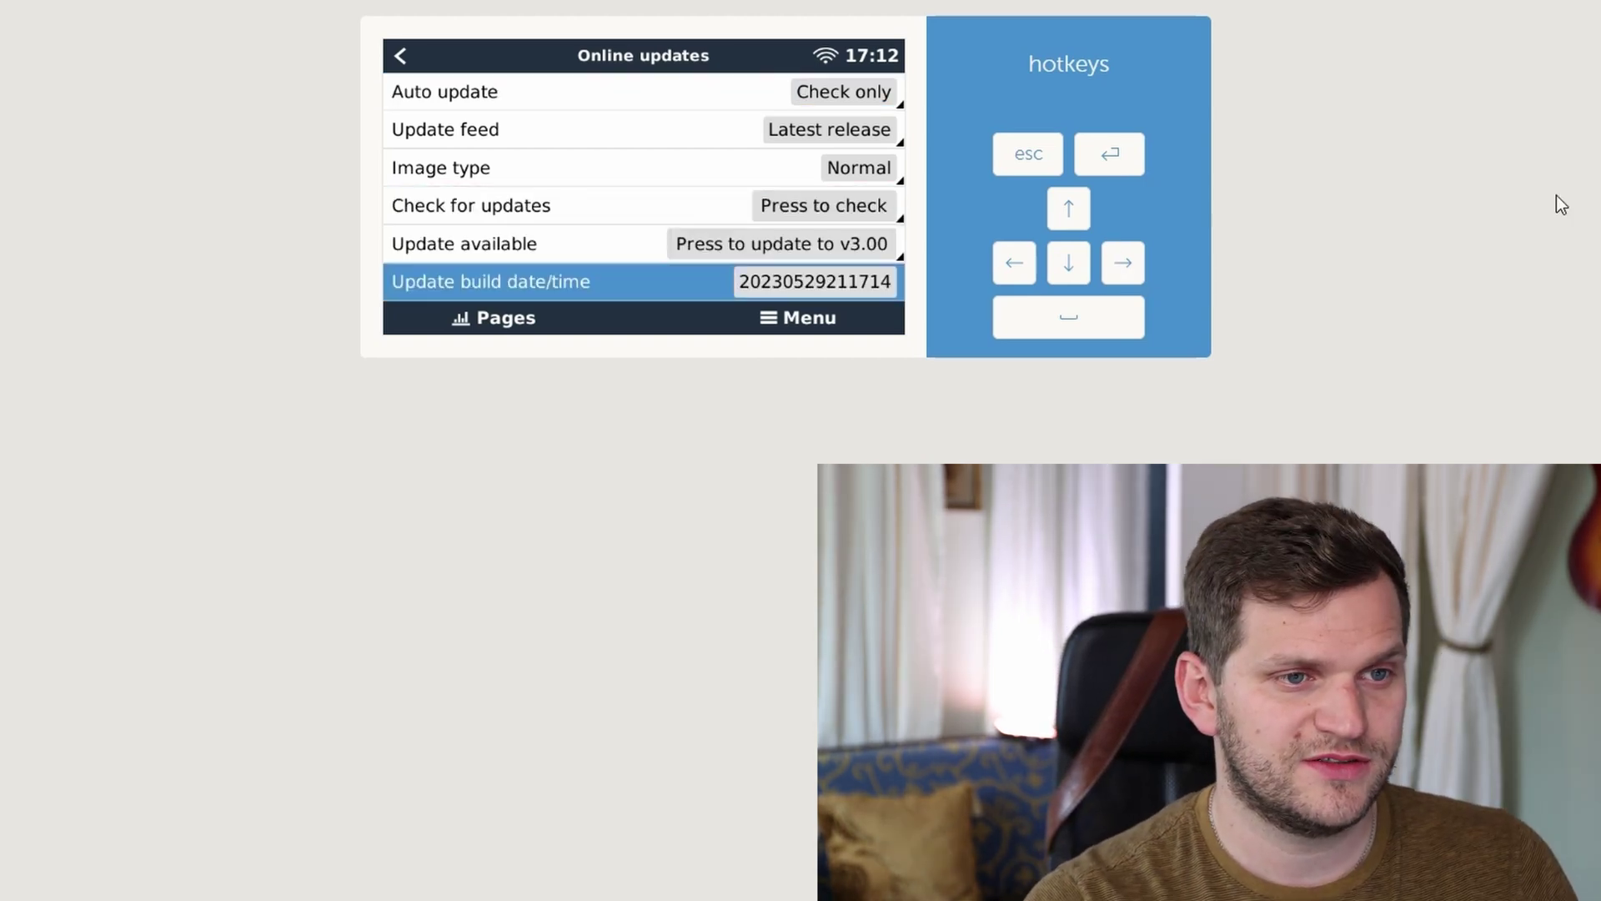
key("Up")
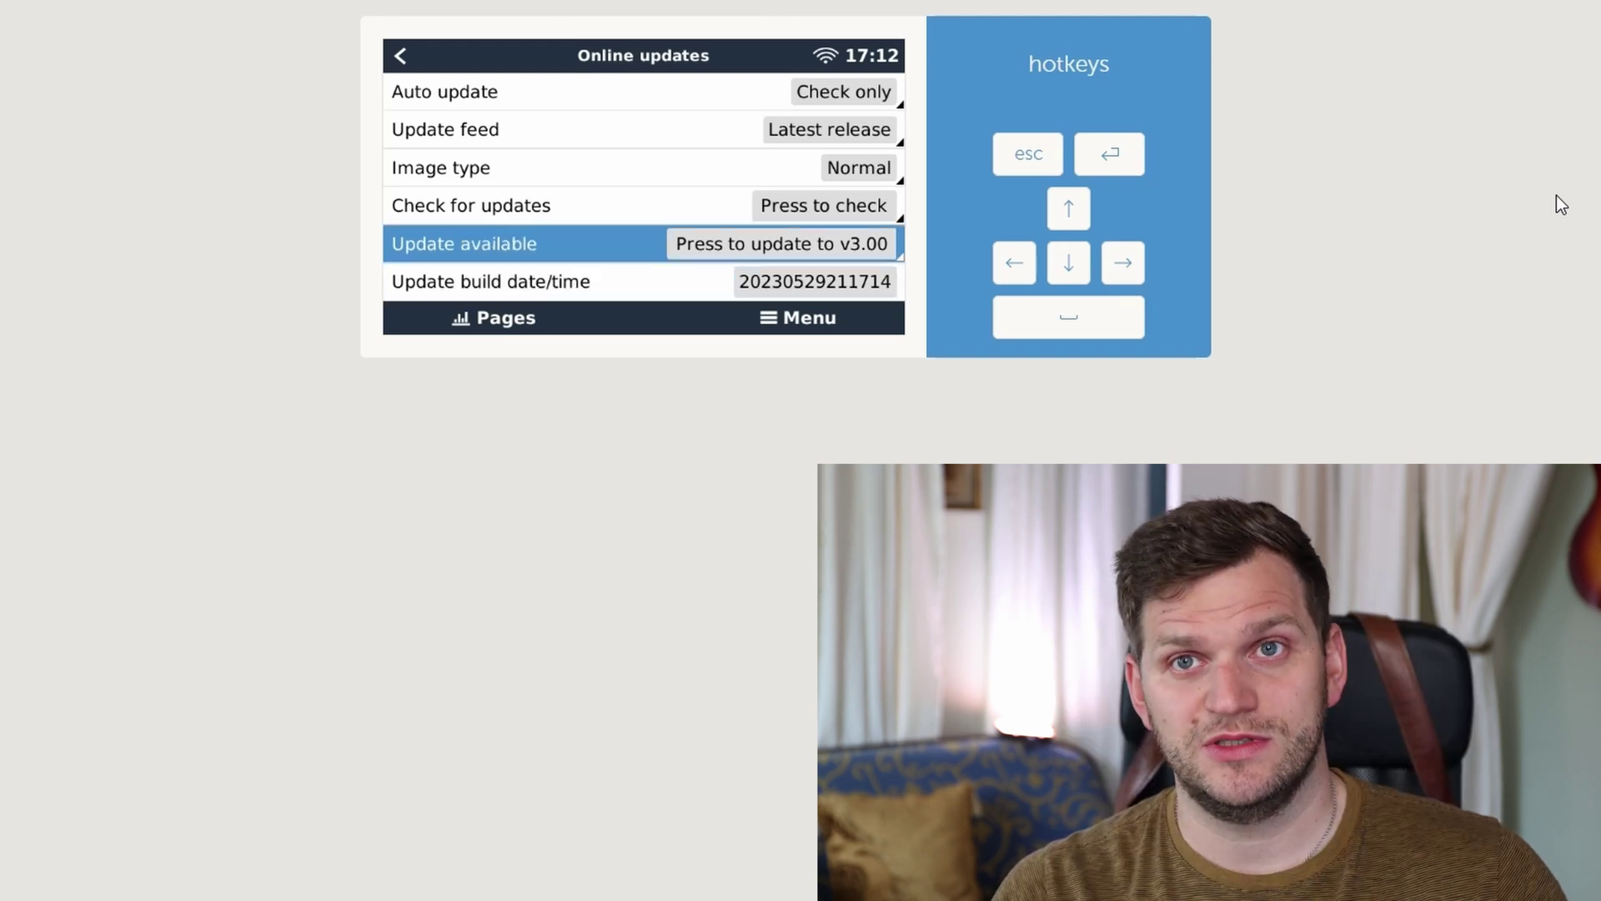
Start installing the v3.00 update and return to the Firmware page
left_click(797, 245)
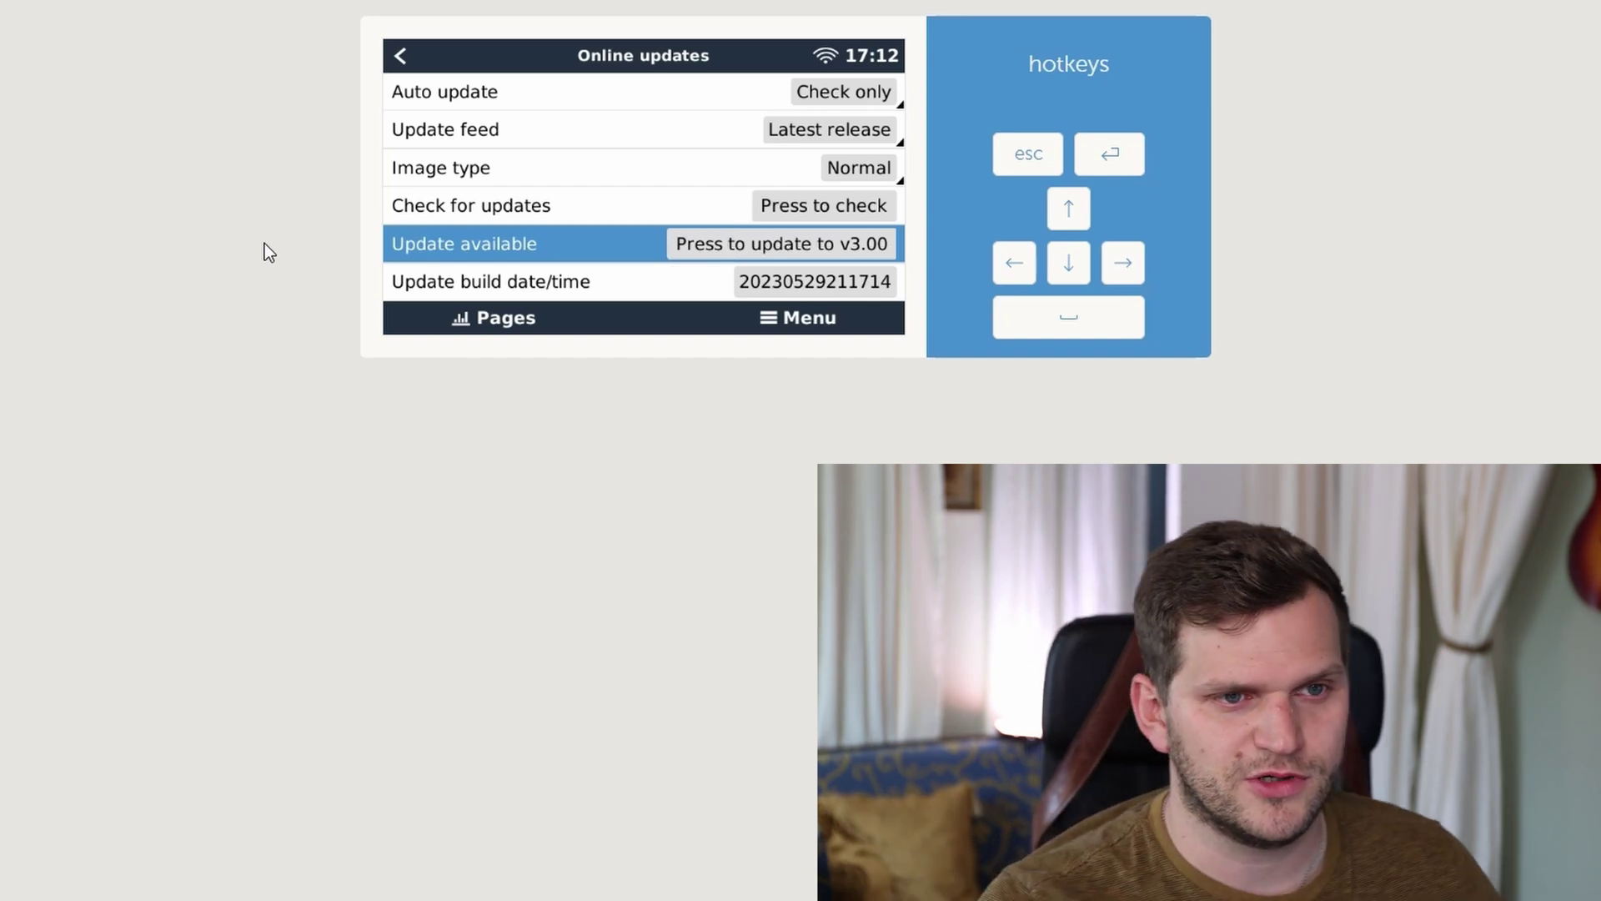
left_click(1070, 261)
left_click(1071, 226)
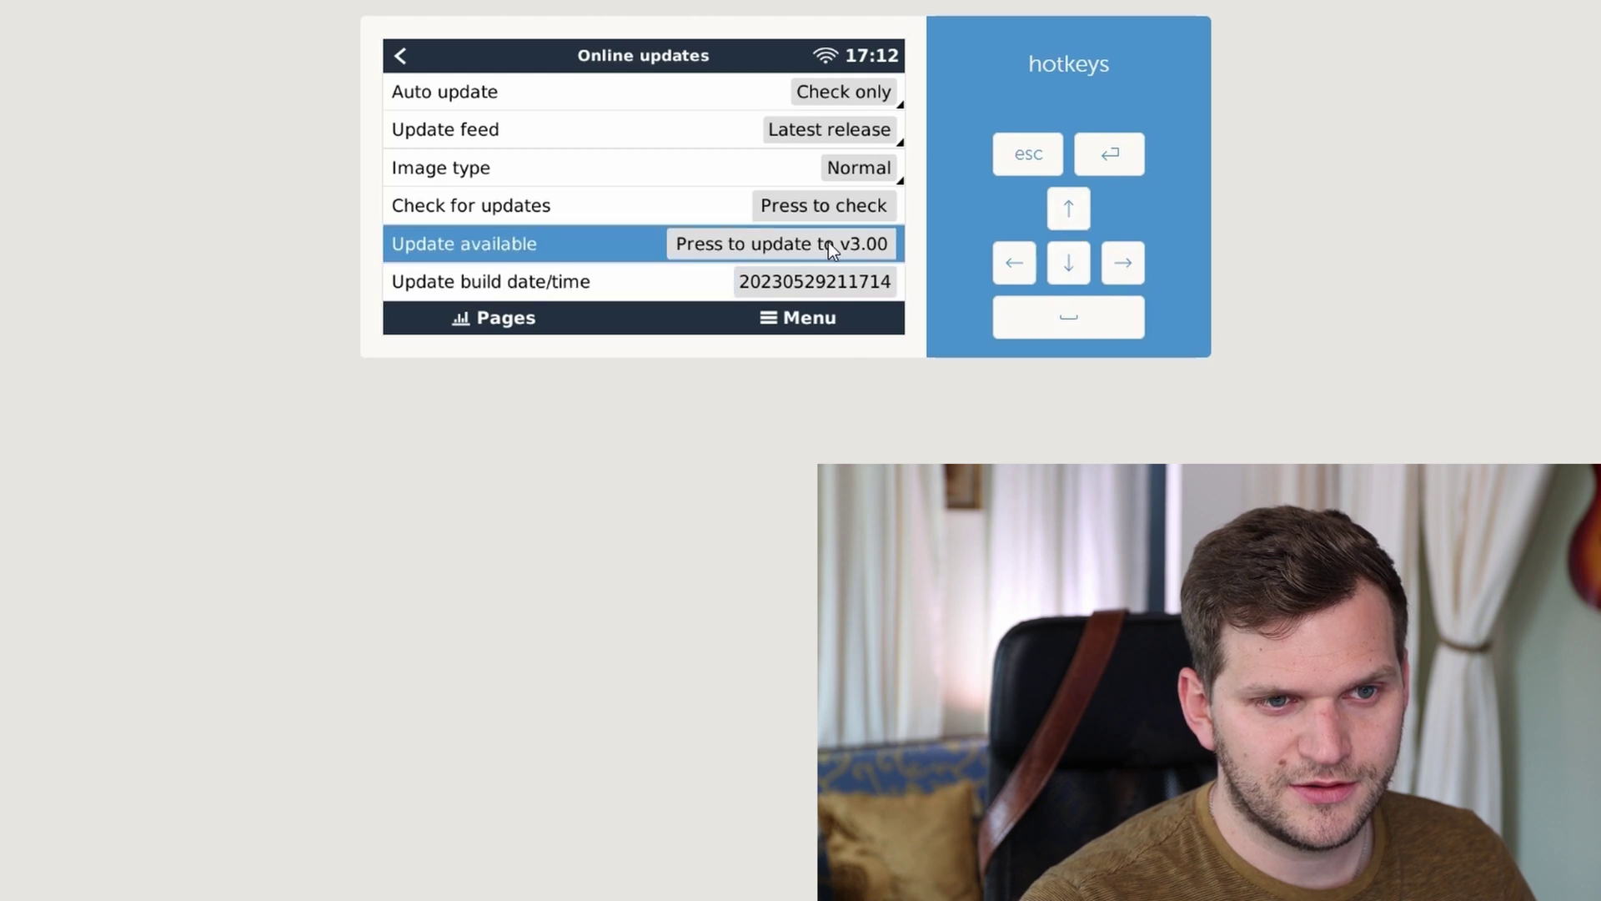
left_click(399, 58)
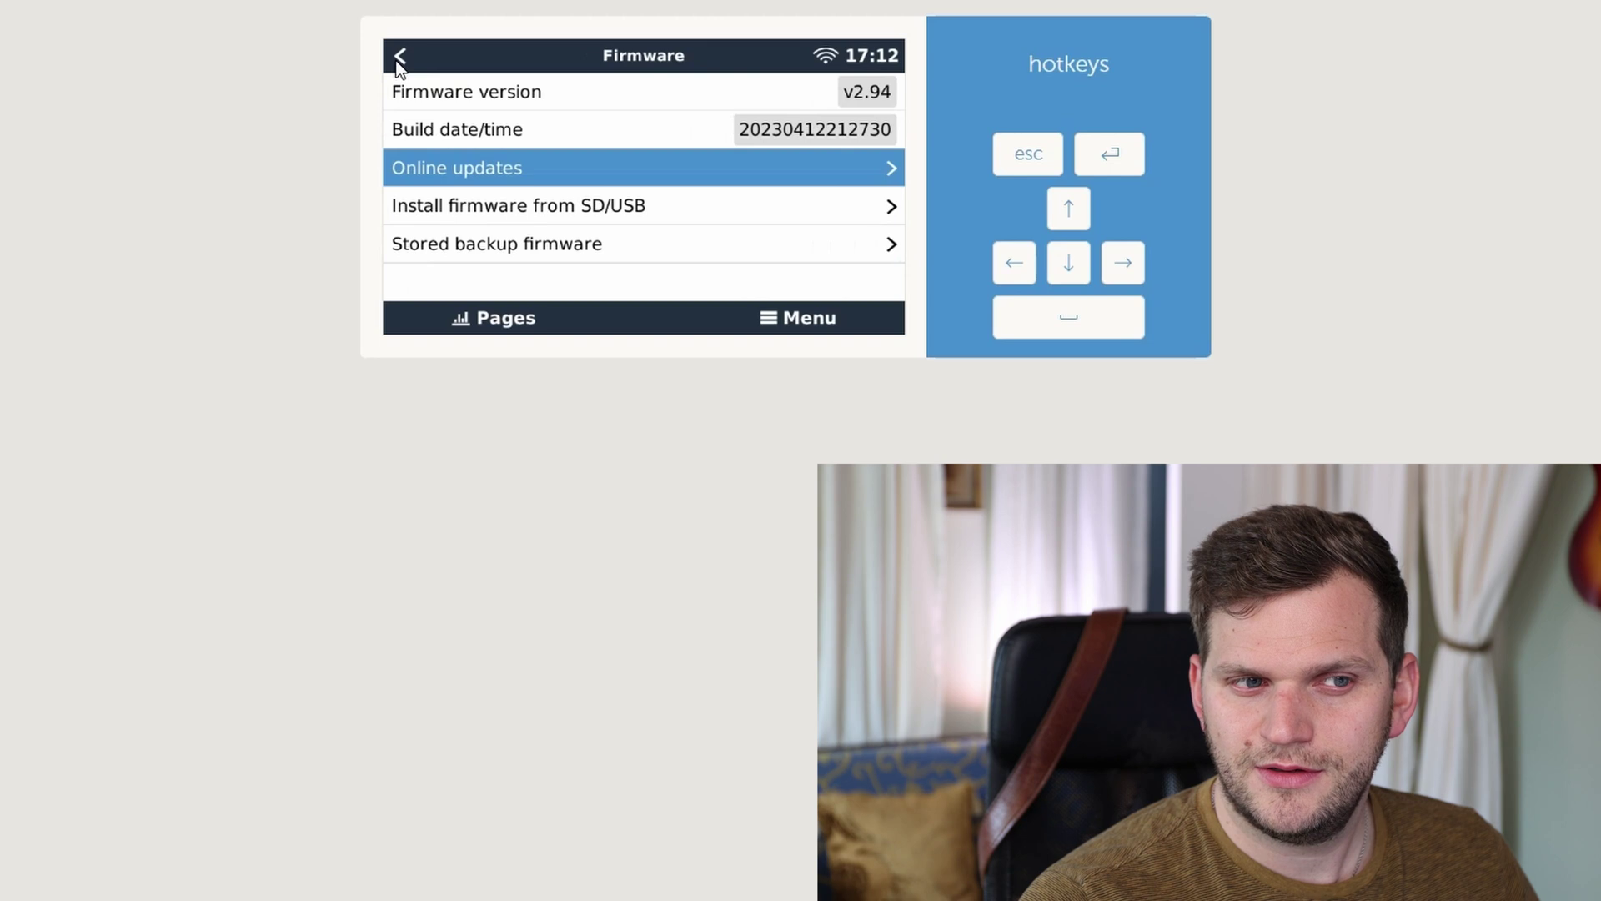
Revisit Online updates to select the v3.00 entry, then return to Firmware
left_click(464, 169)
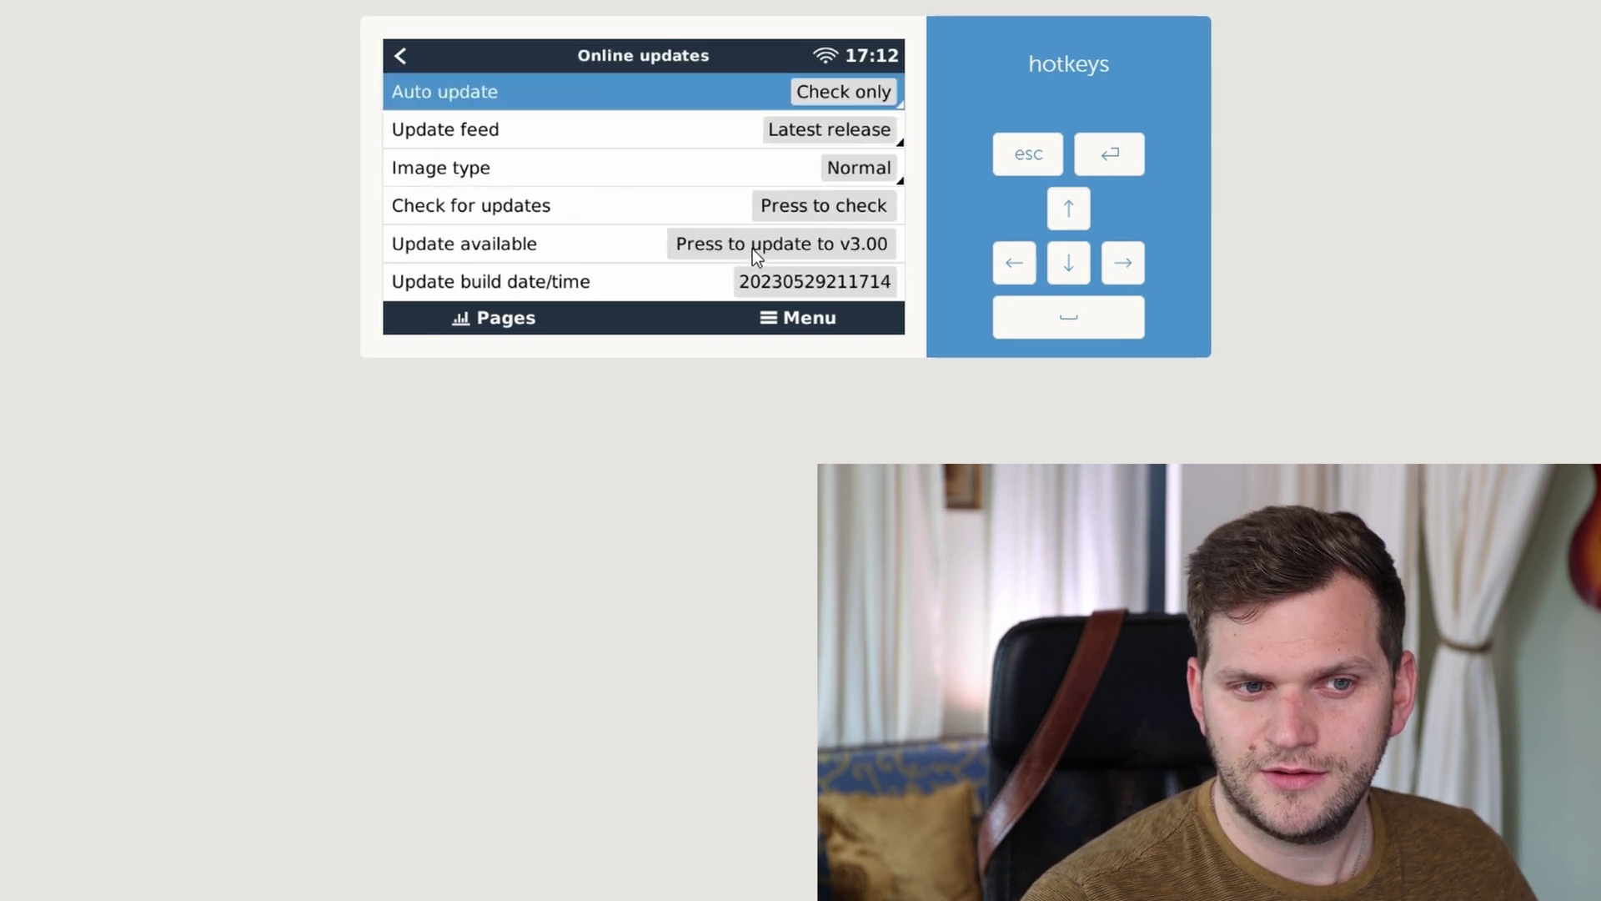
left_click(761, 251)
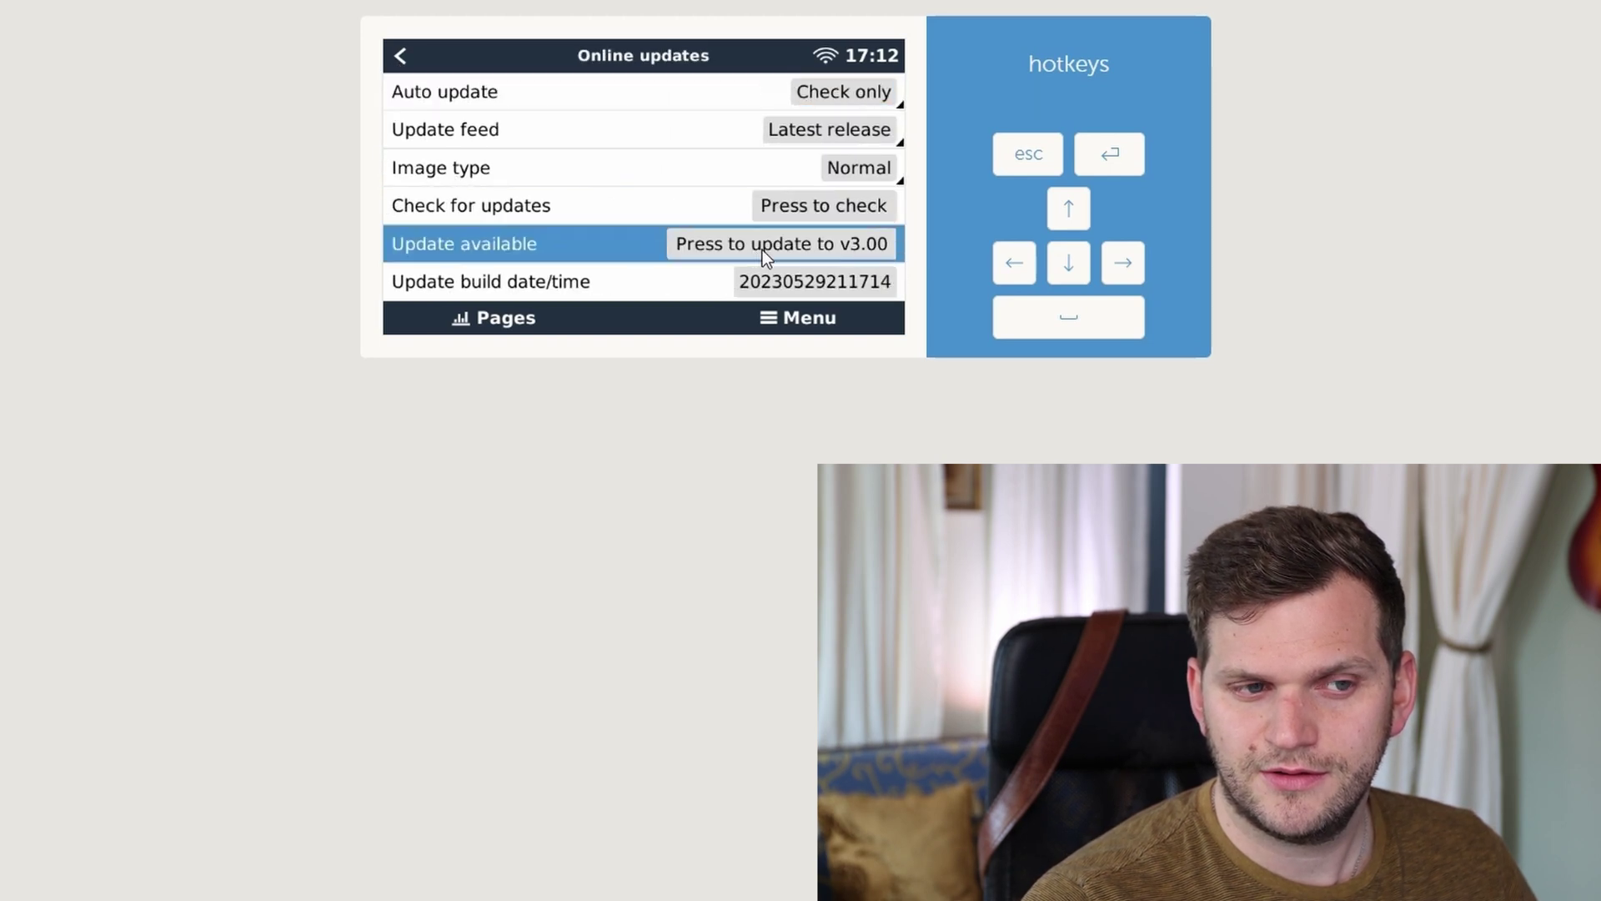
left_click(825, 217)
left_click(823, 240)
left_click(399, 58)
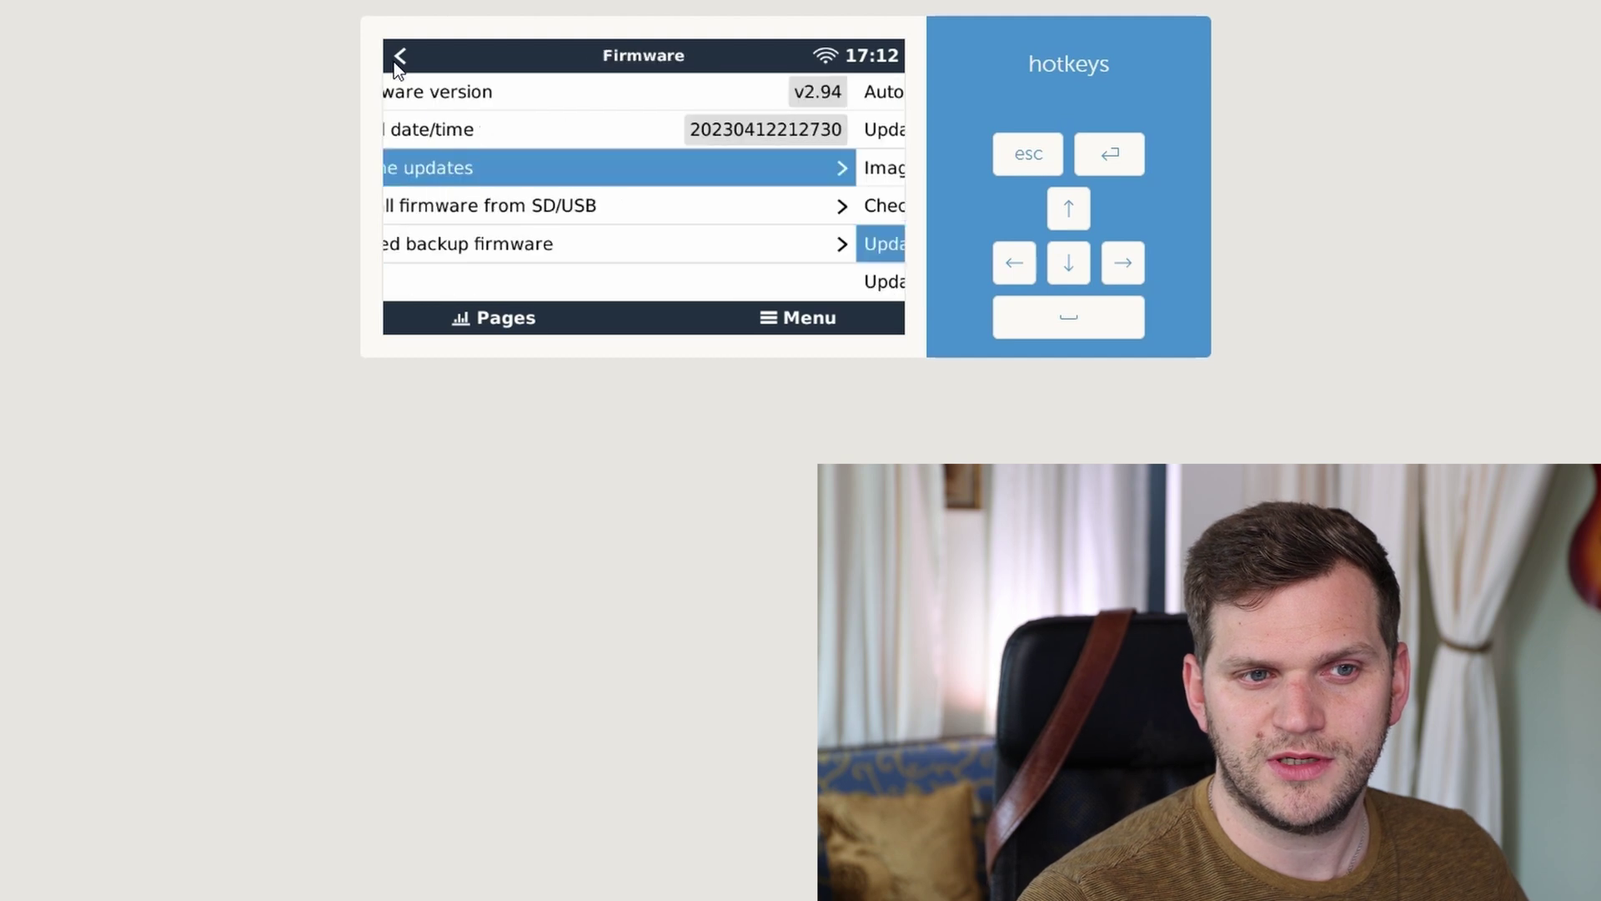
Back out to the Device List and reboot the device from Settings > General
left_click(398, 57)
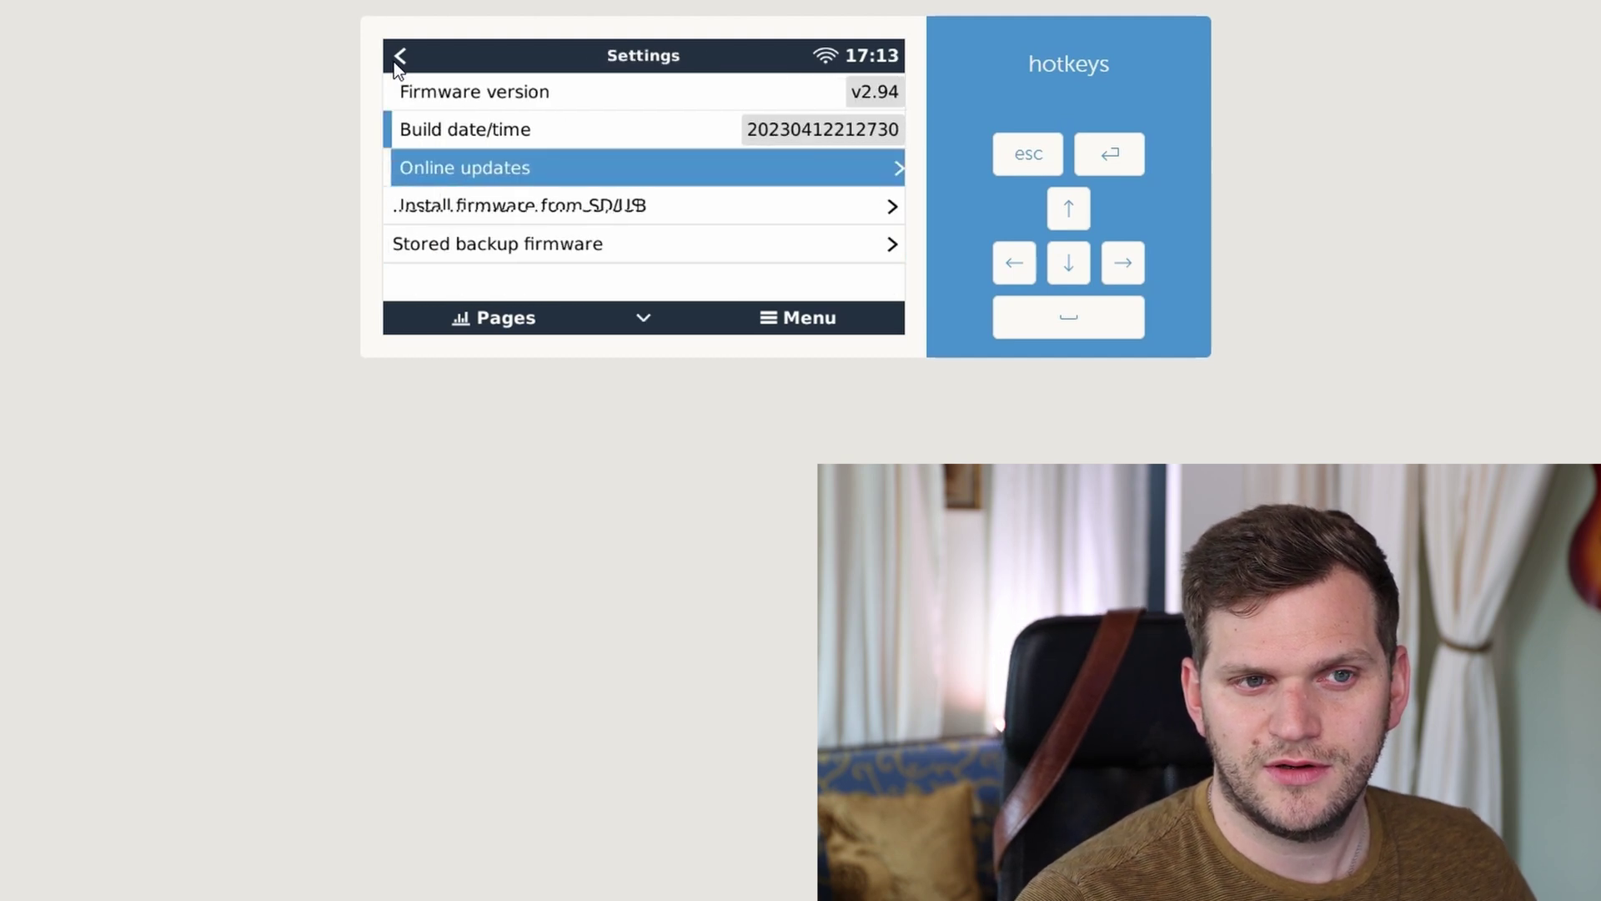
left_click(394, 62)
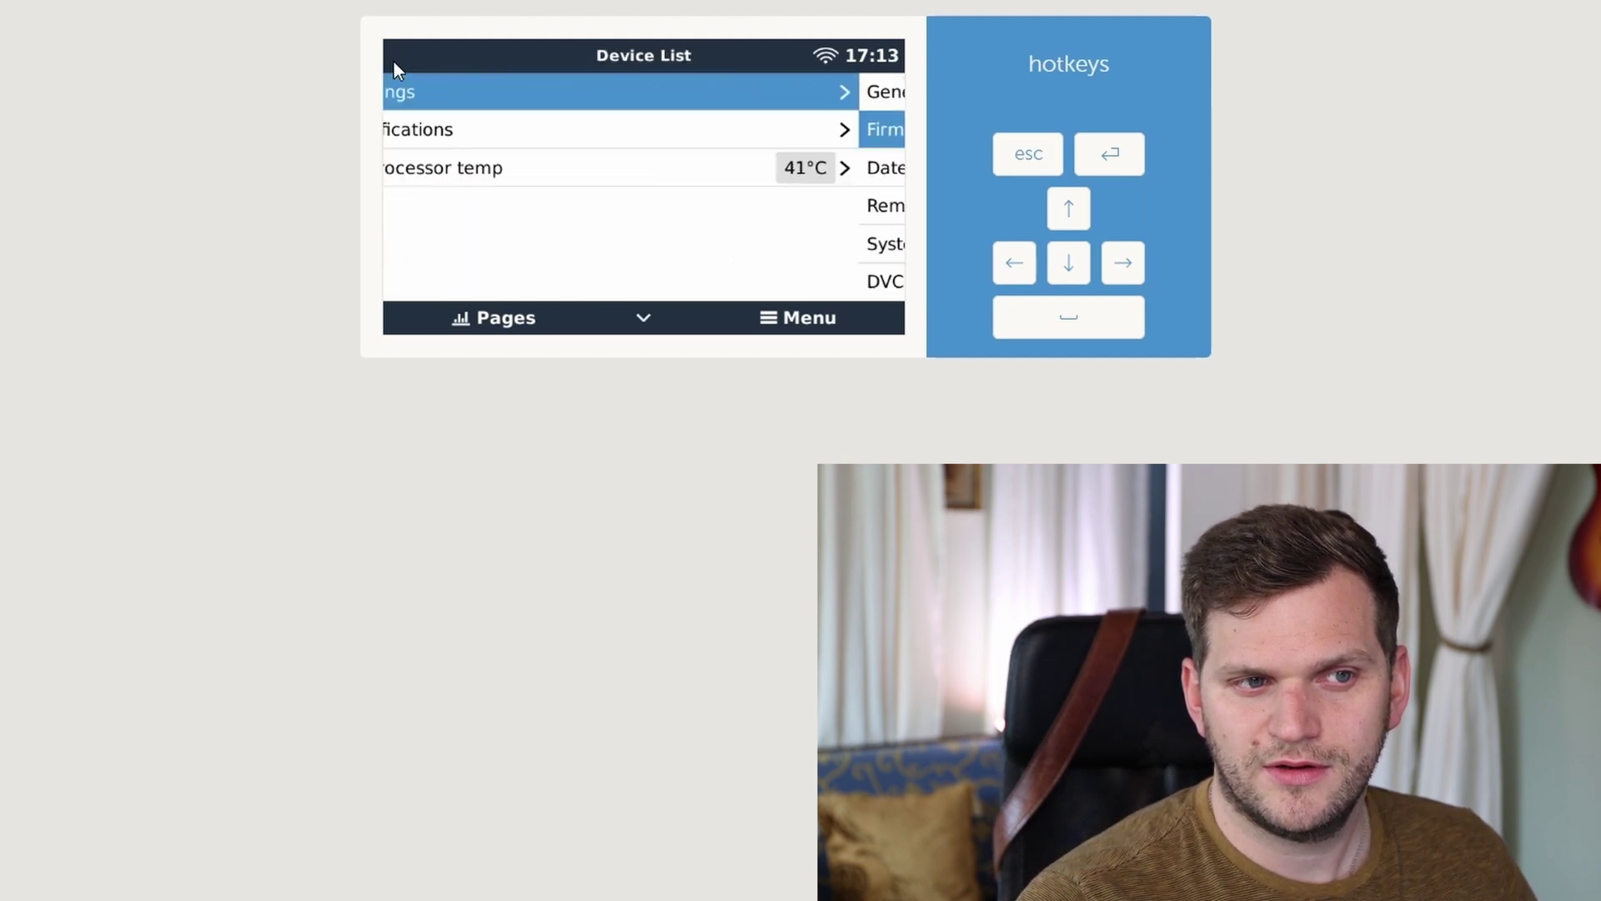
left_click(443, 93)
left_click(741, 90)
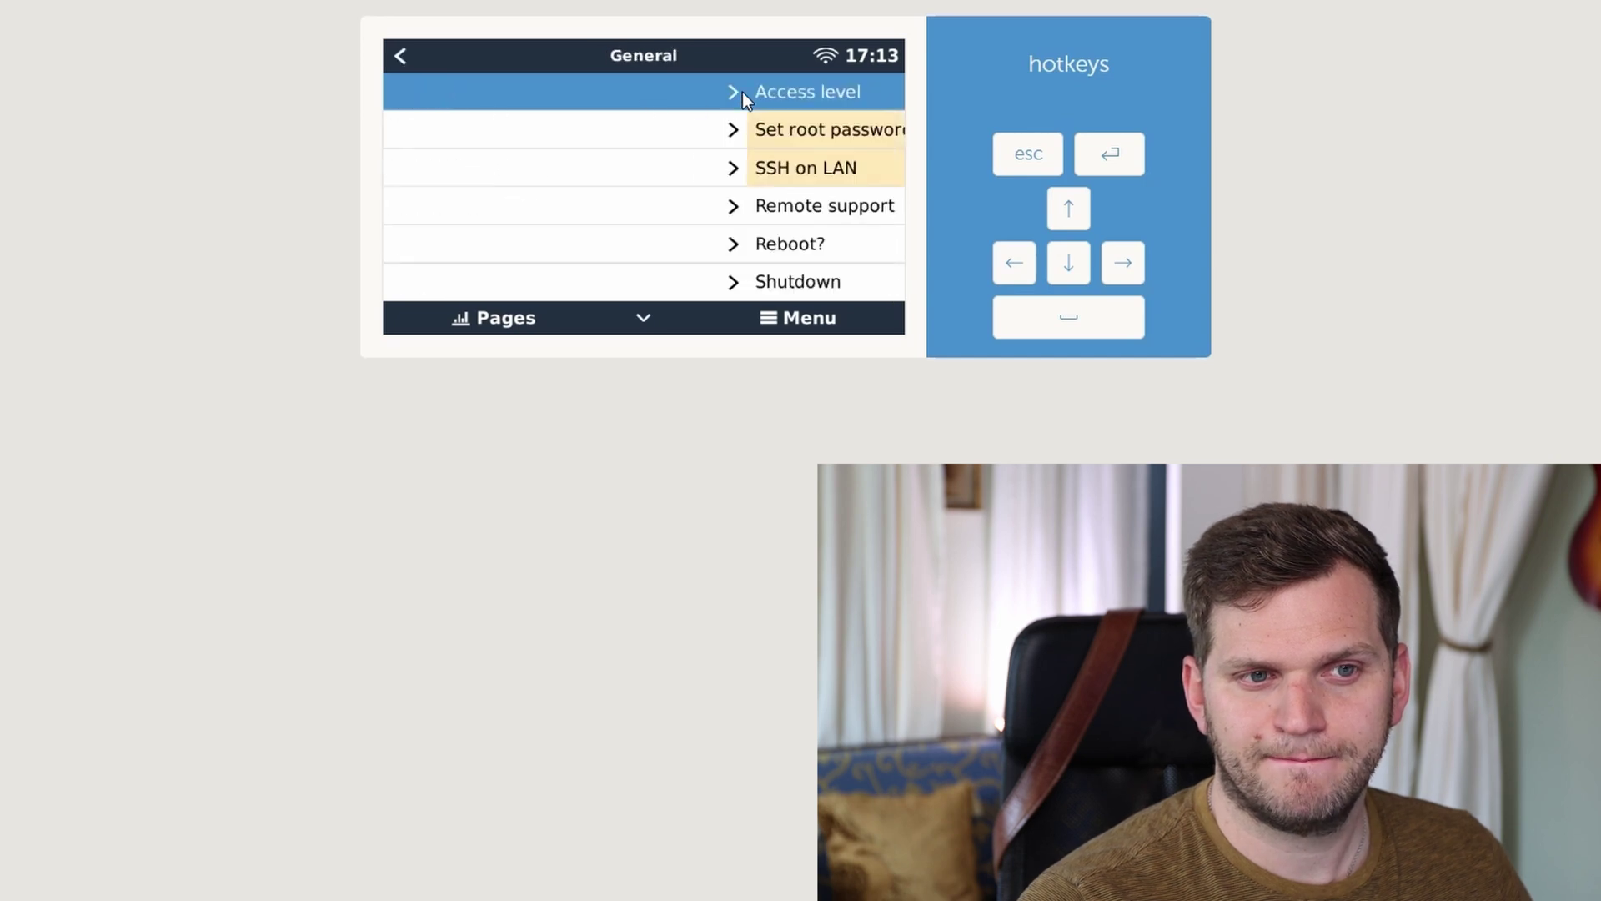
left_click(443, 240)
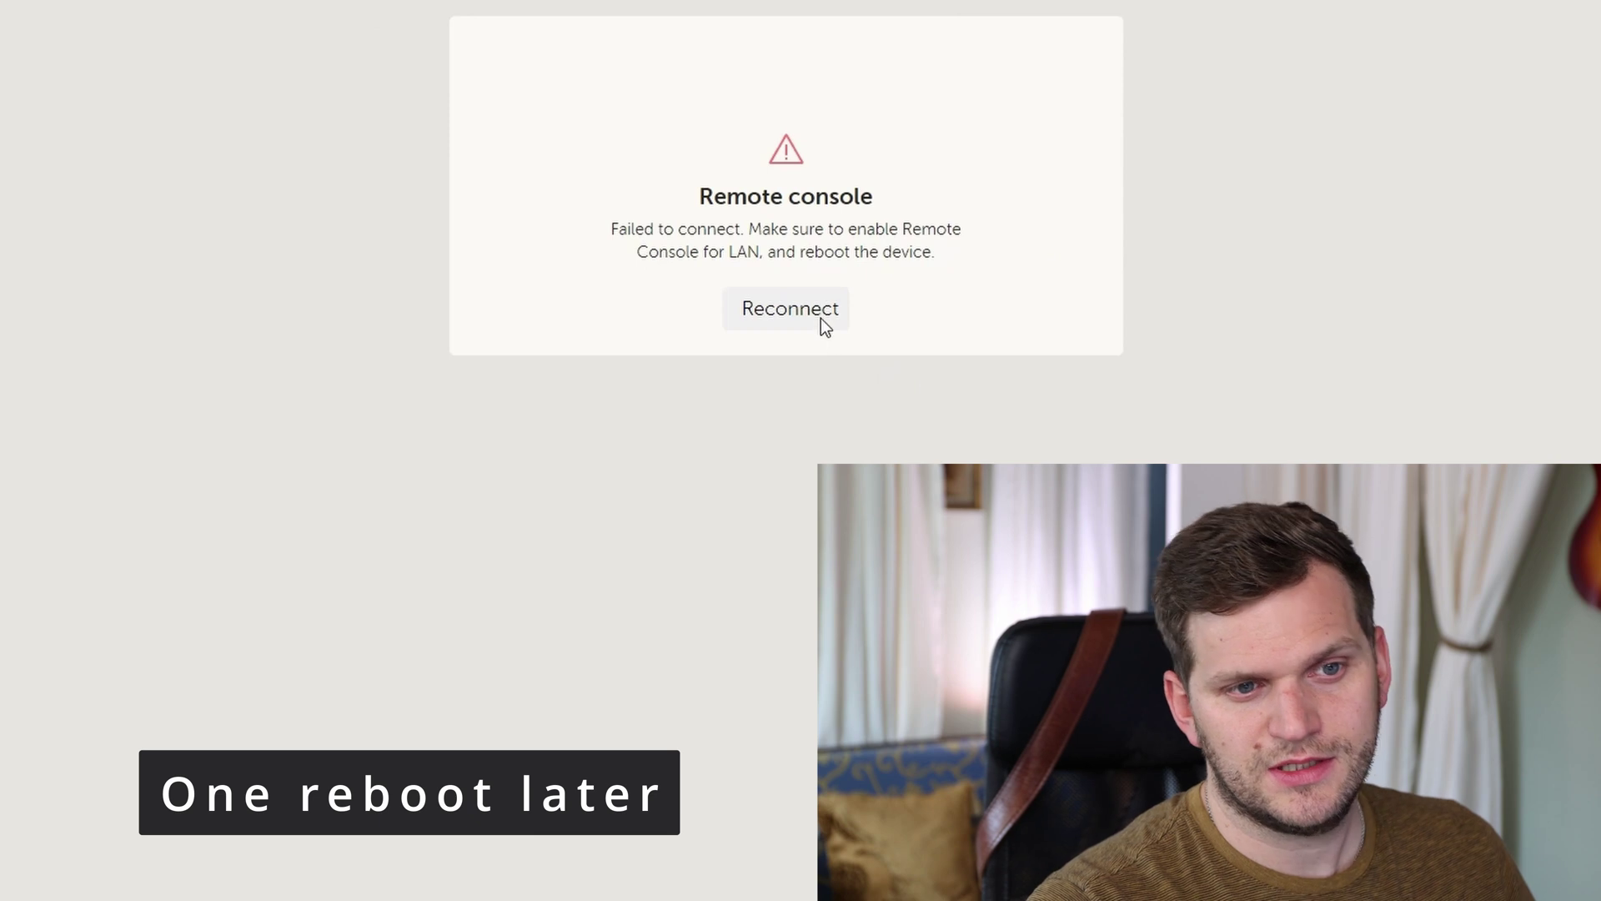
Reconnect to the console after the reboot and return to the Settings list
left_click(821, 318)
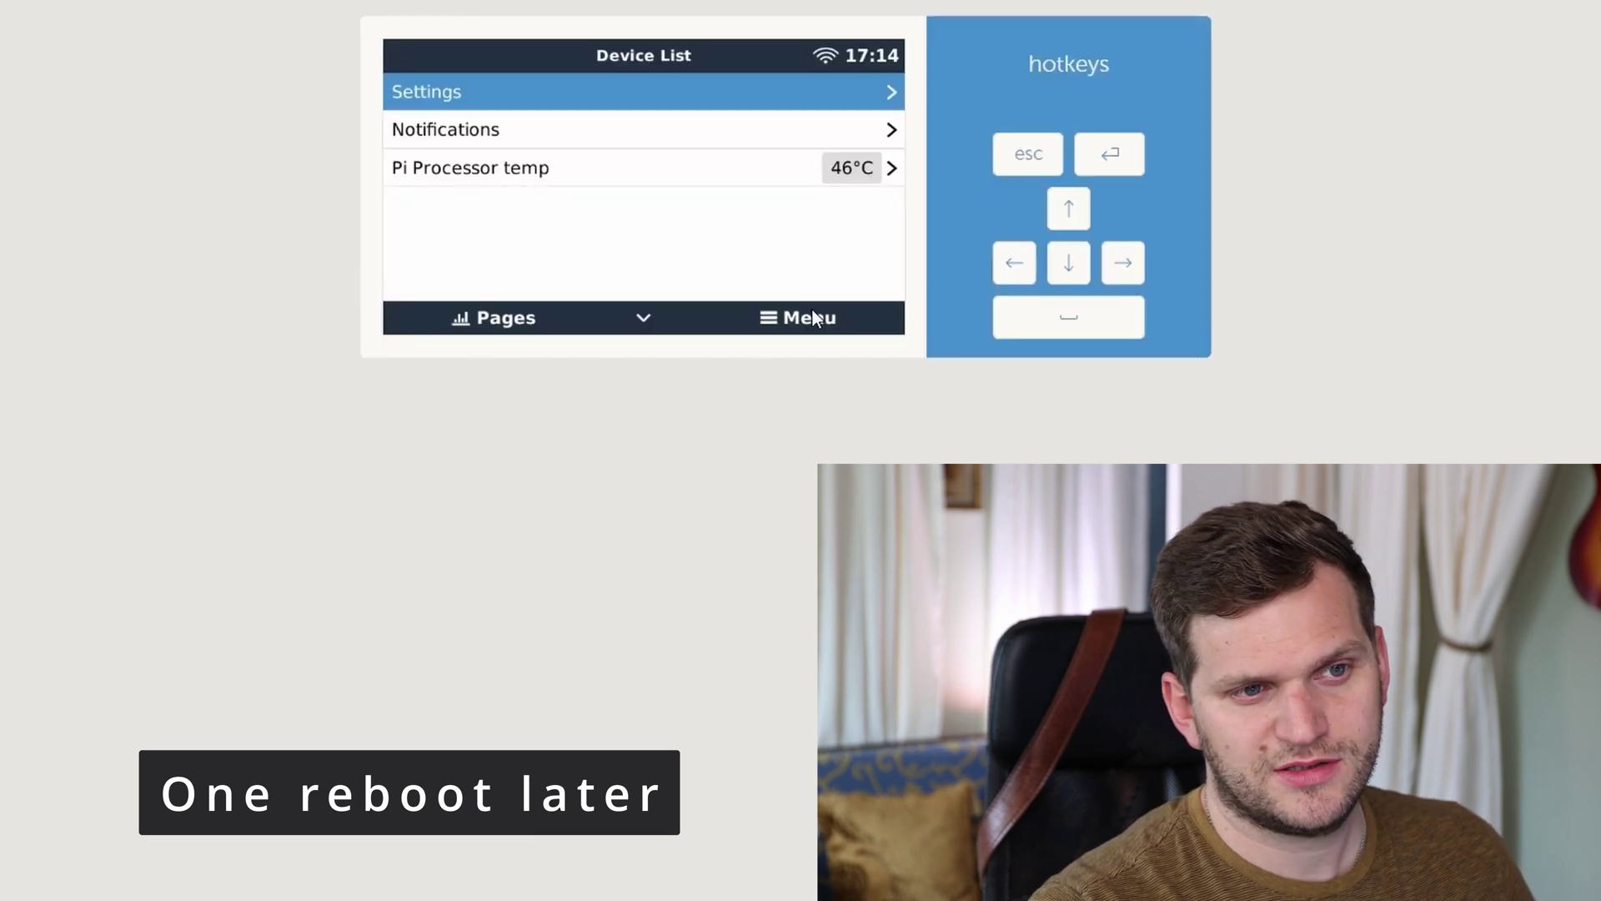
left_click(807, 87)
left_click(799, 95)
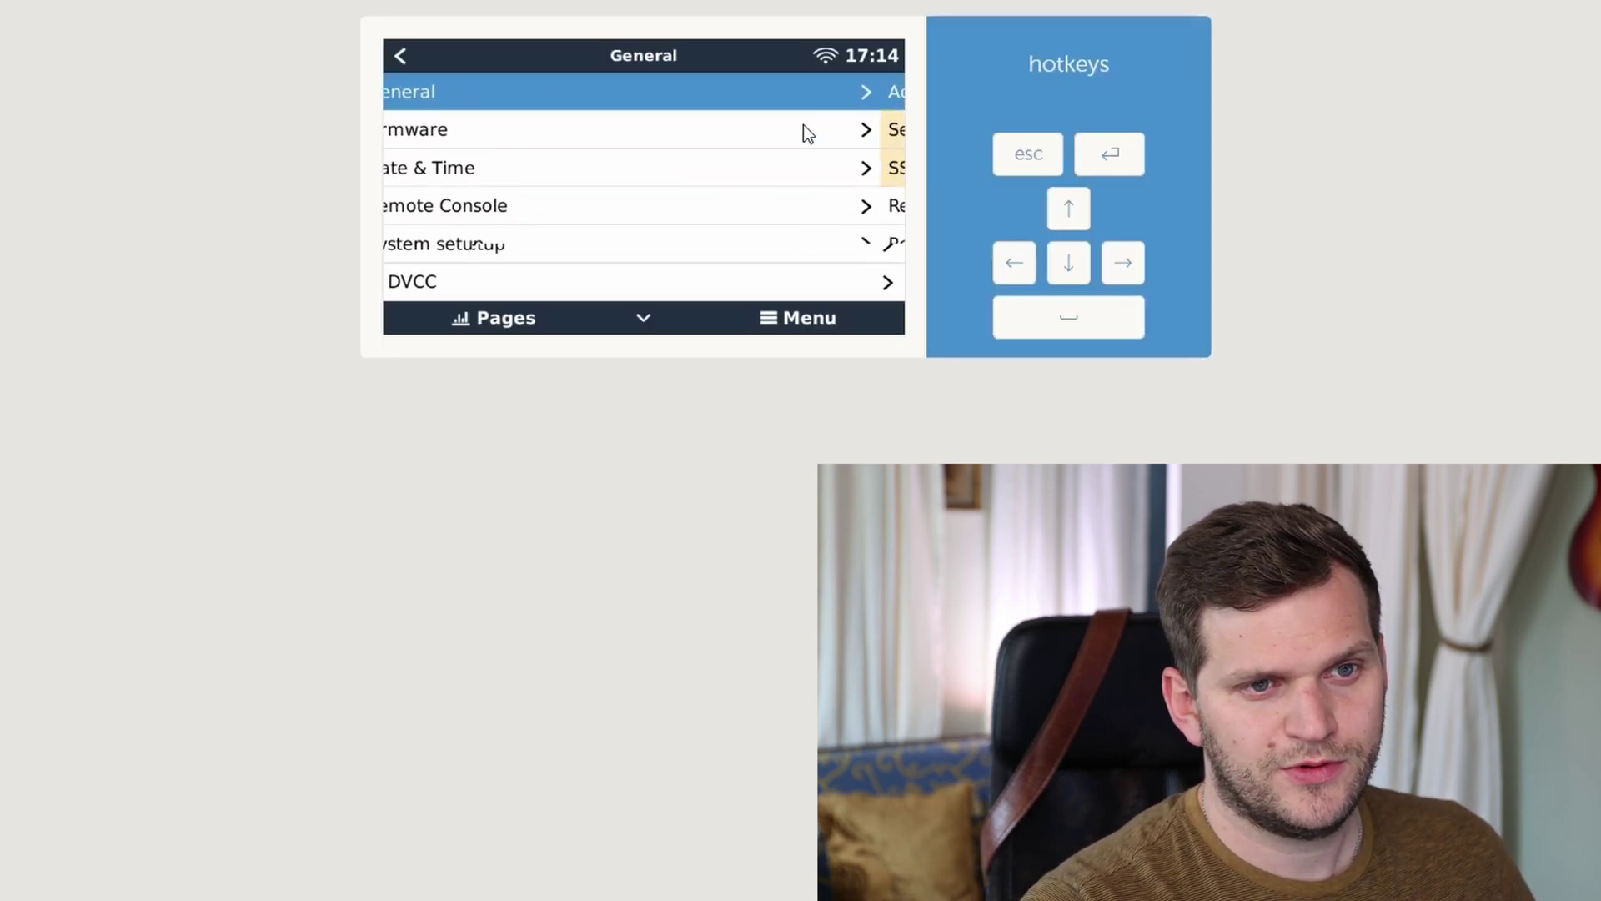
left_click(398, 56)
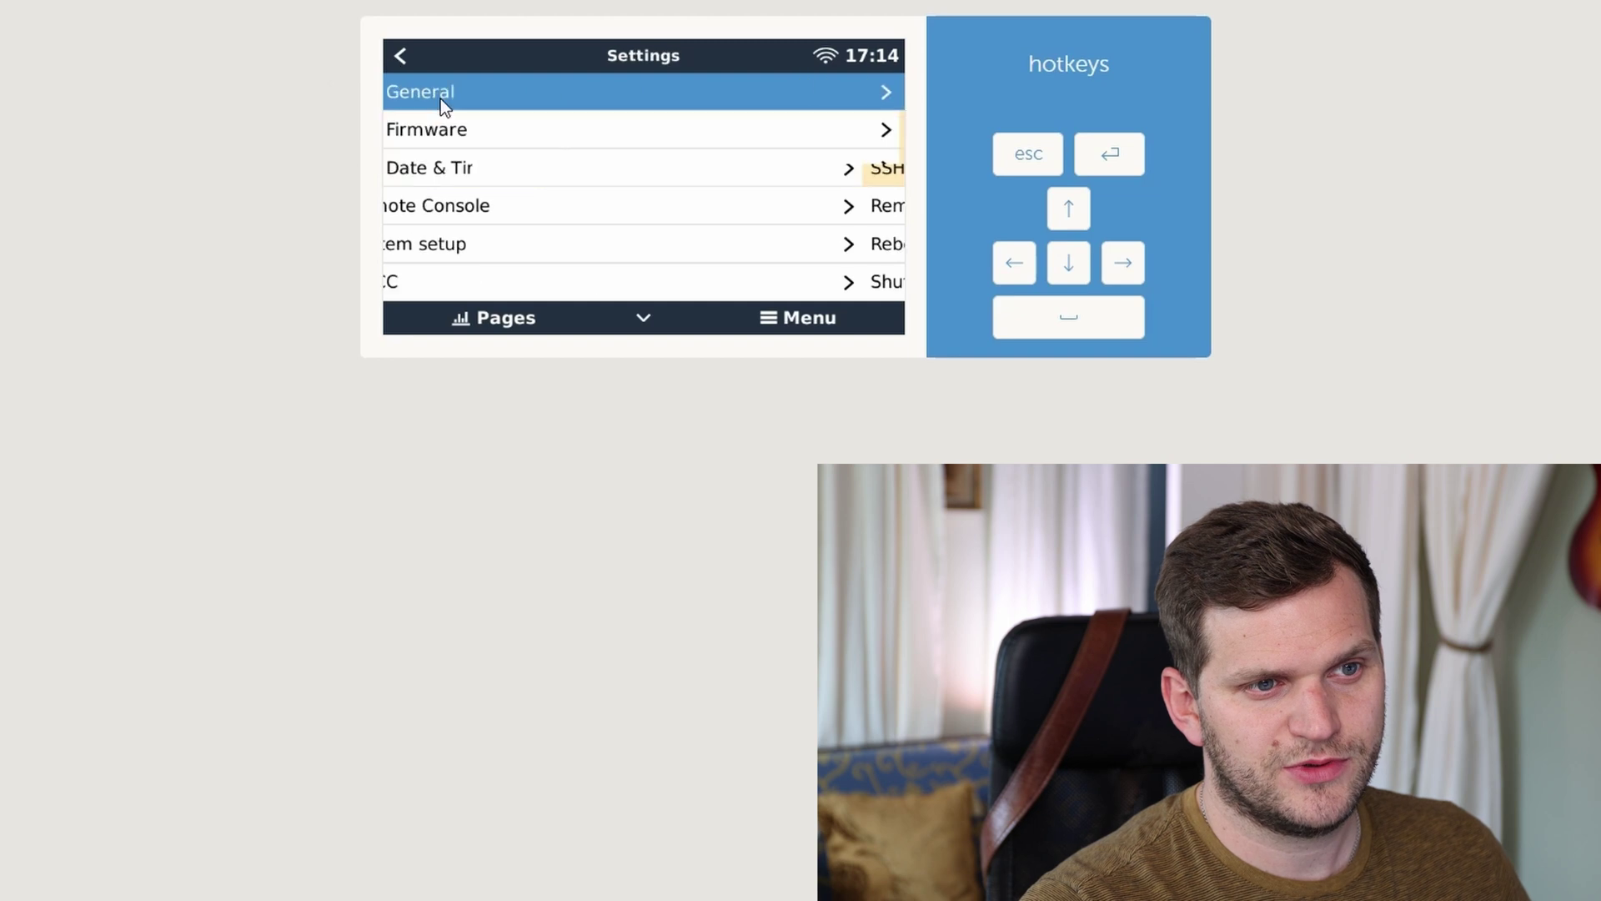
Check Online updates for new firmware and start installing v3.00 over v2.94
left_click(620, 131)
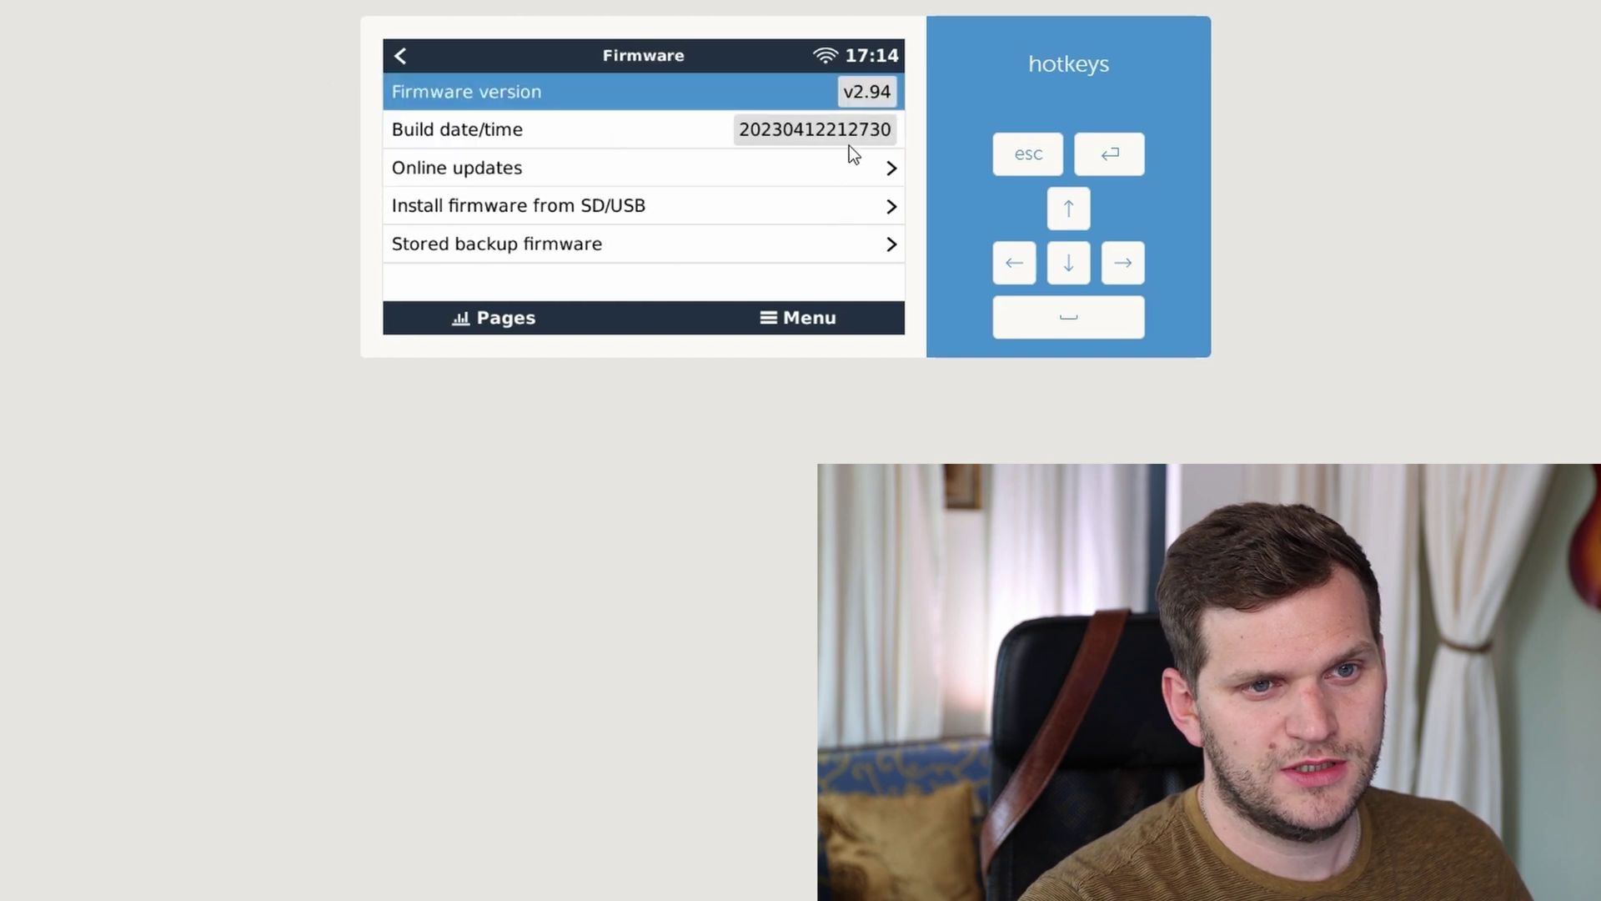
left_click(853, 167)
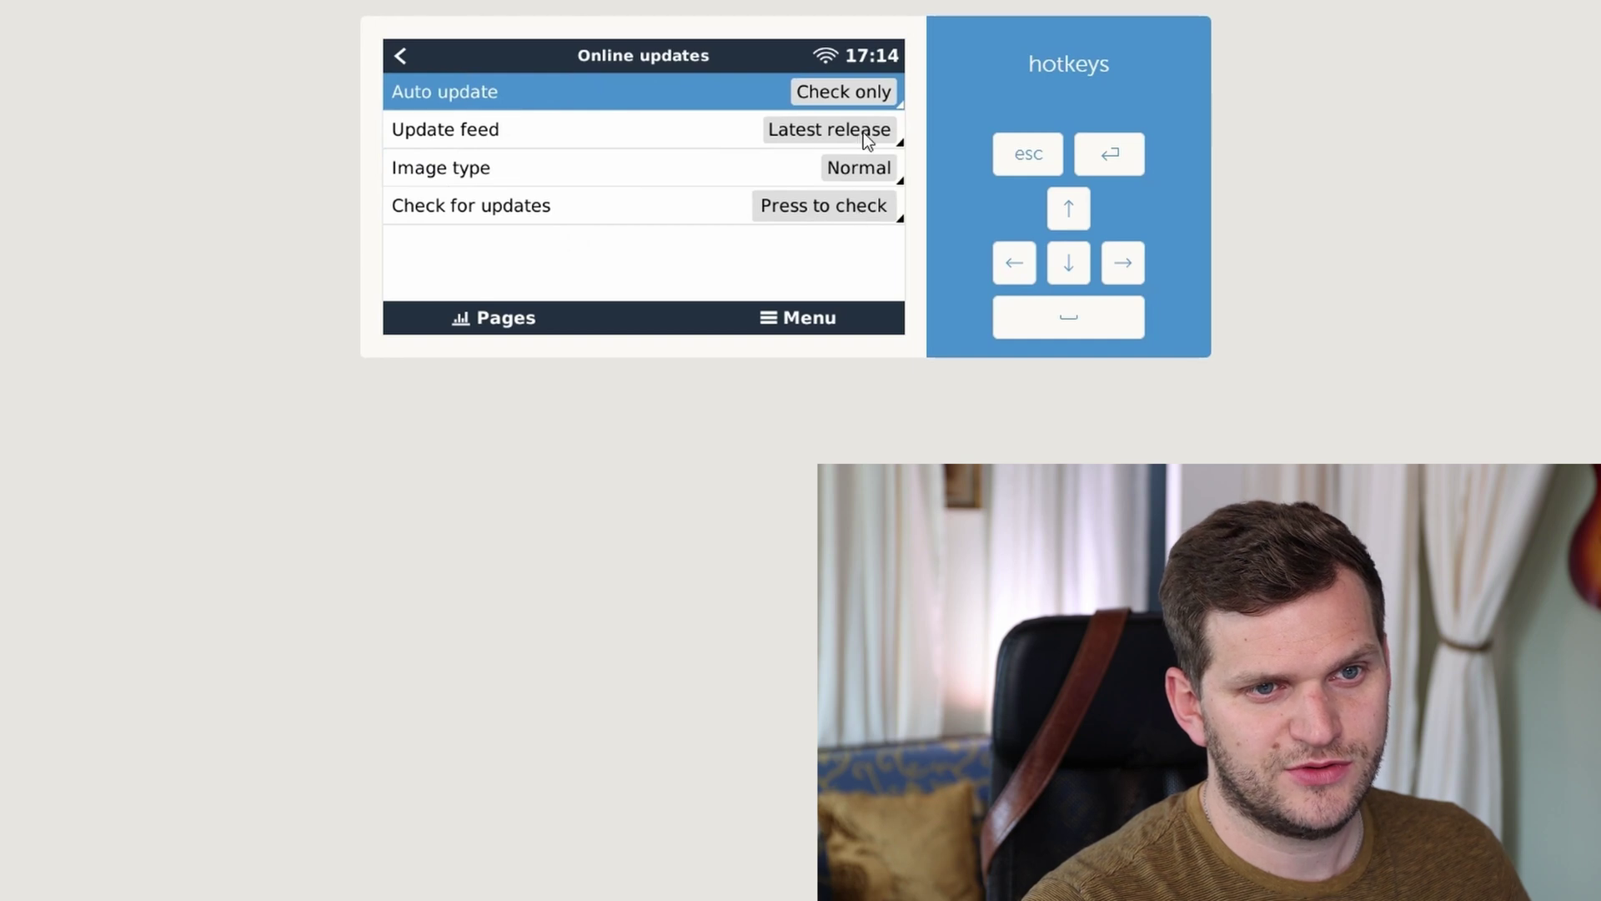
left_click(859, 207)
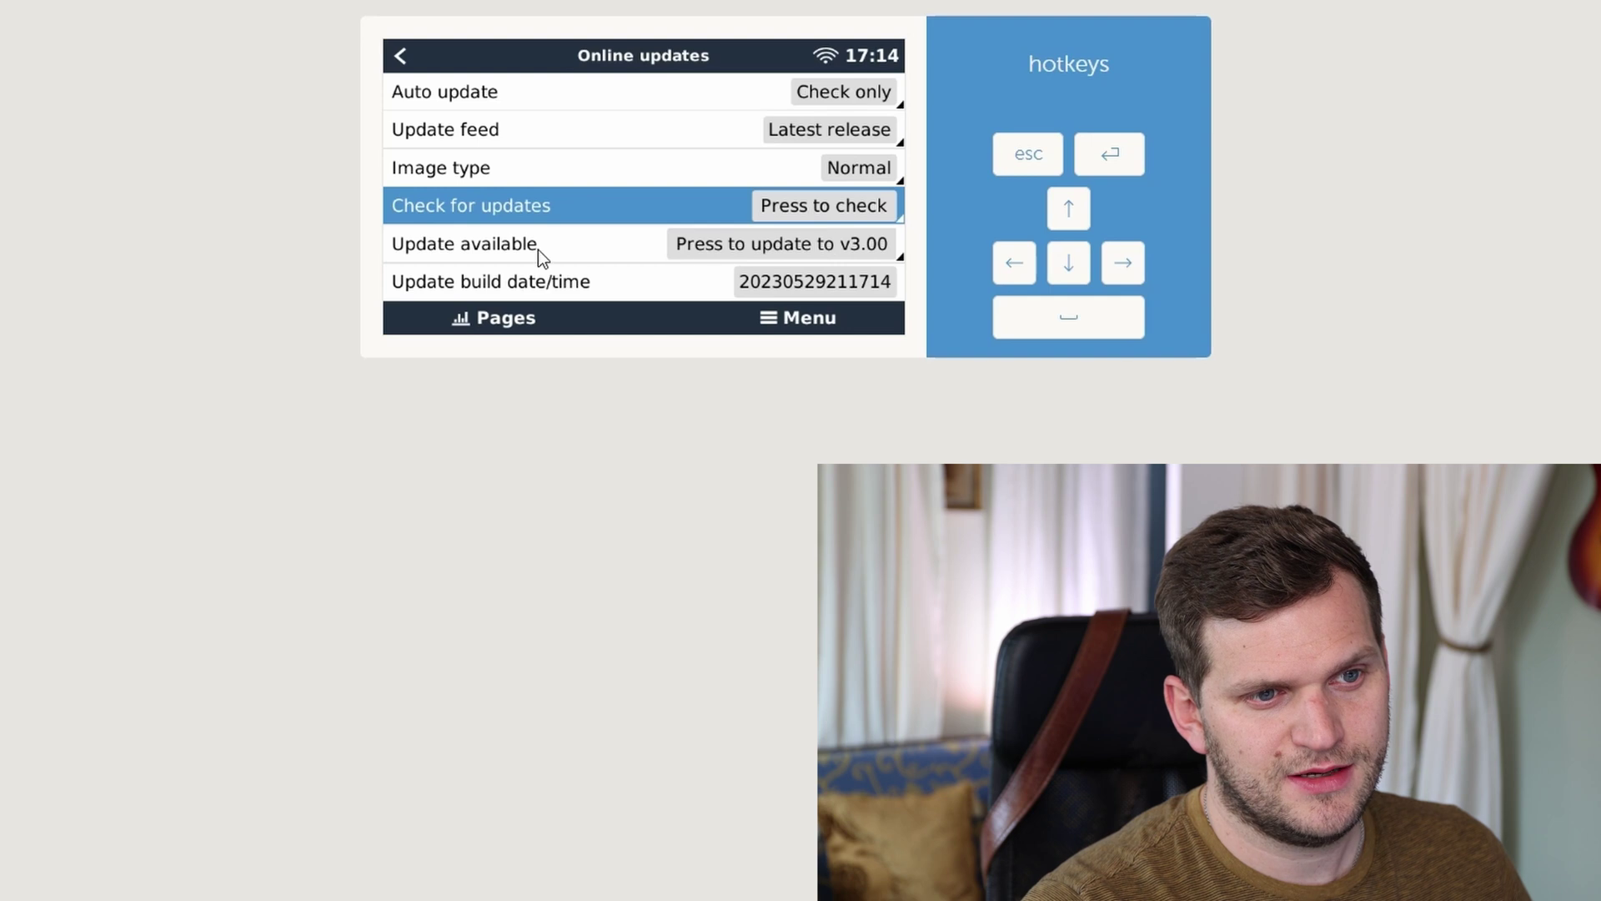
left_click(853, 249)
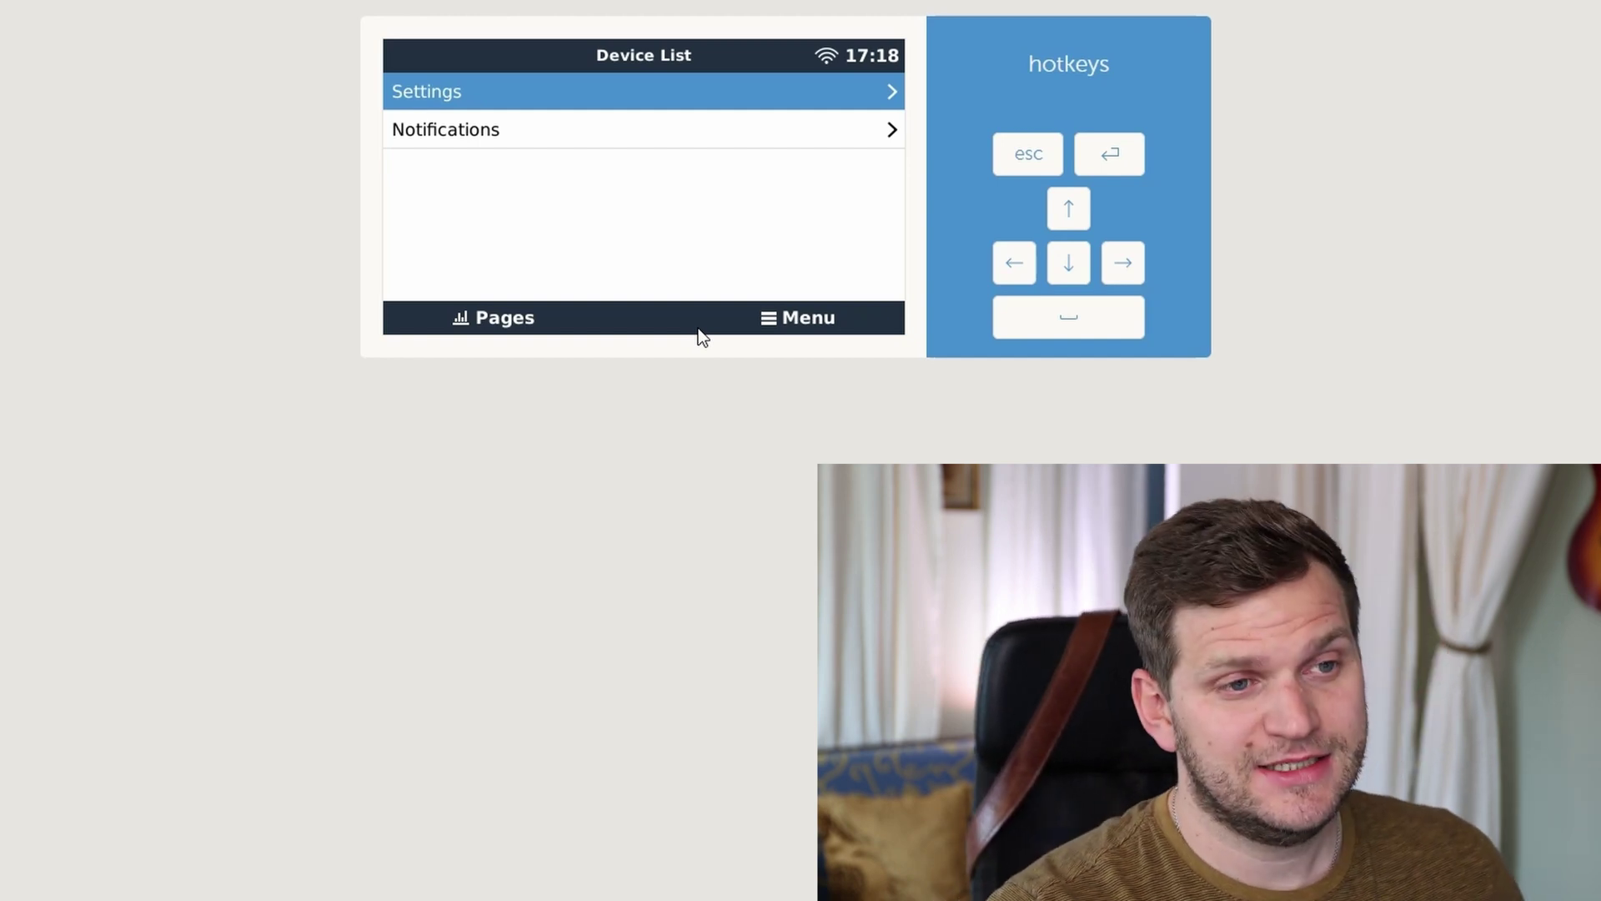
left_click(859, 98)
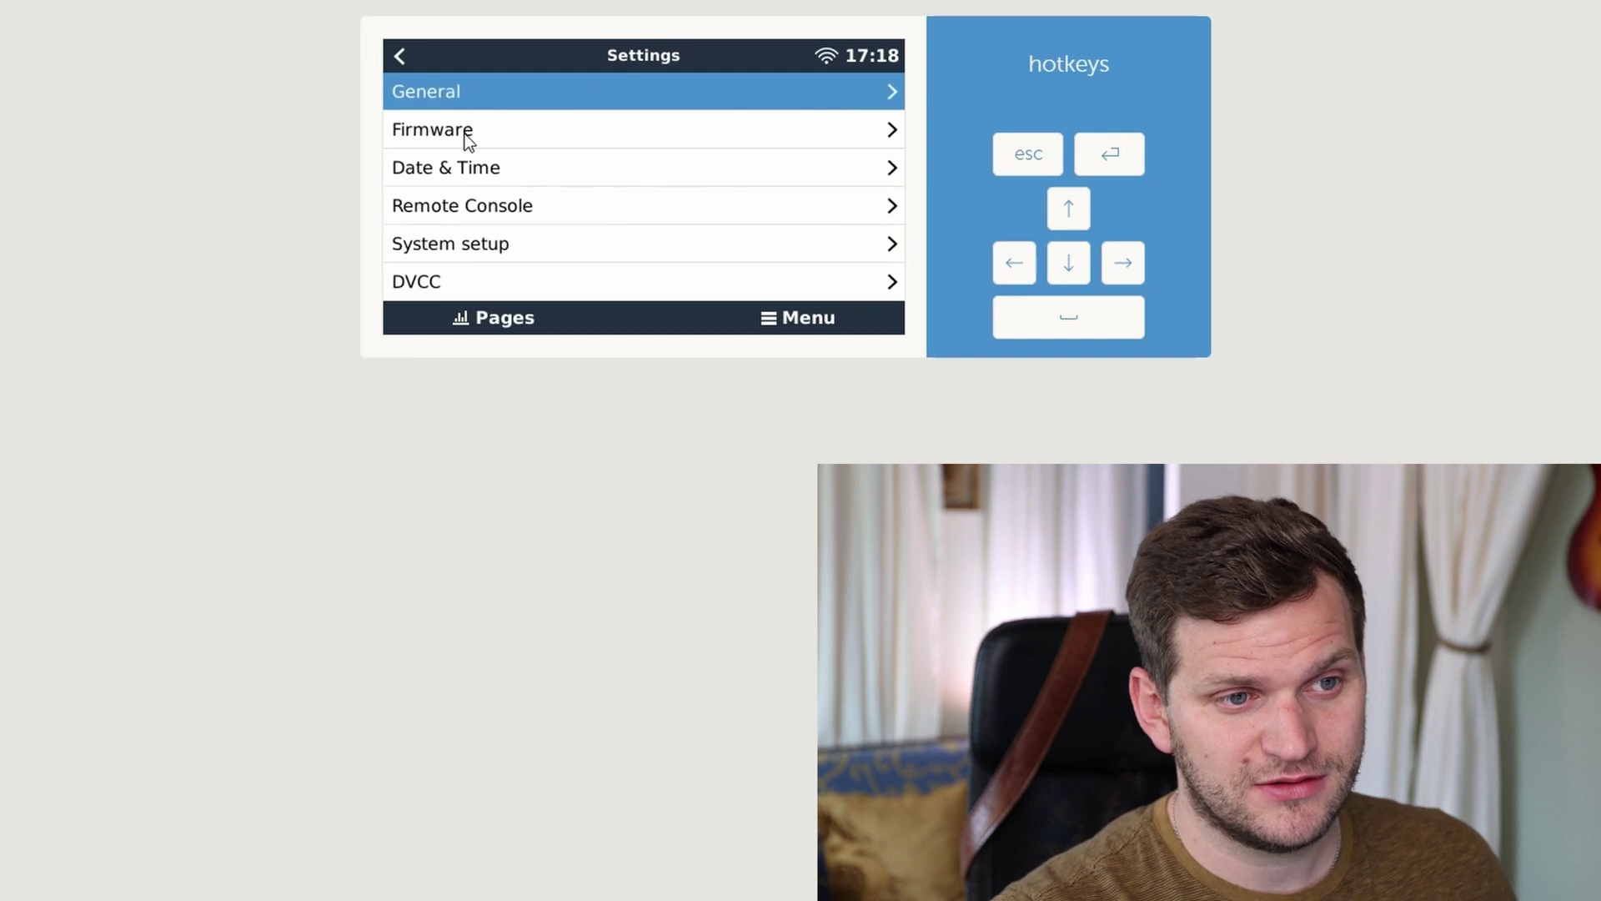
left_click(464, 136)
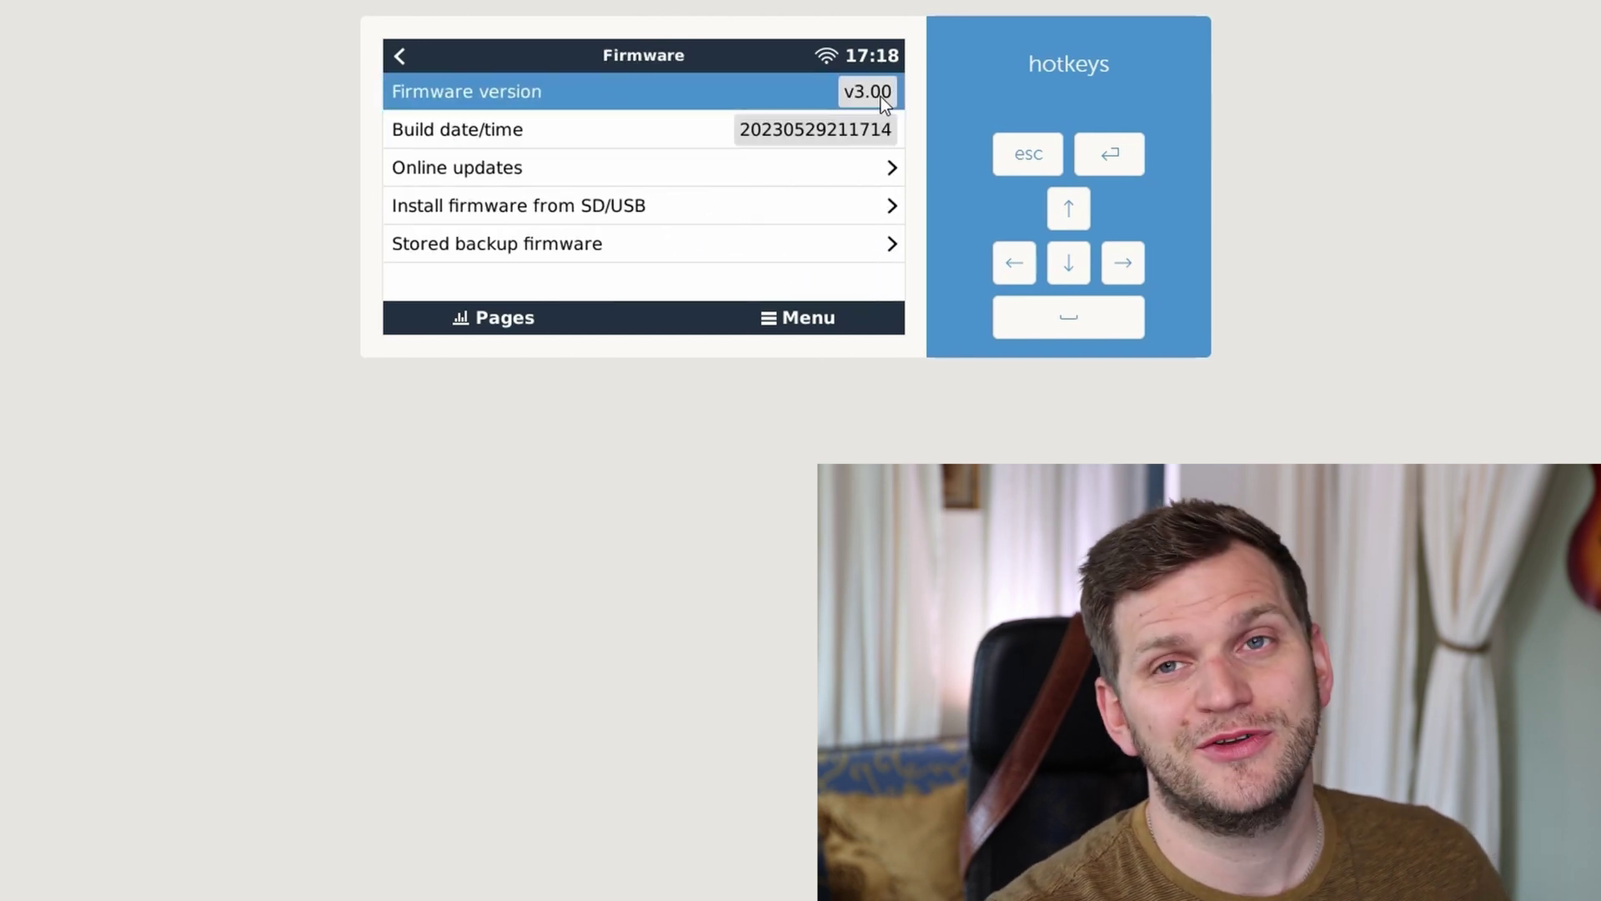
left_click(517, 330)
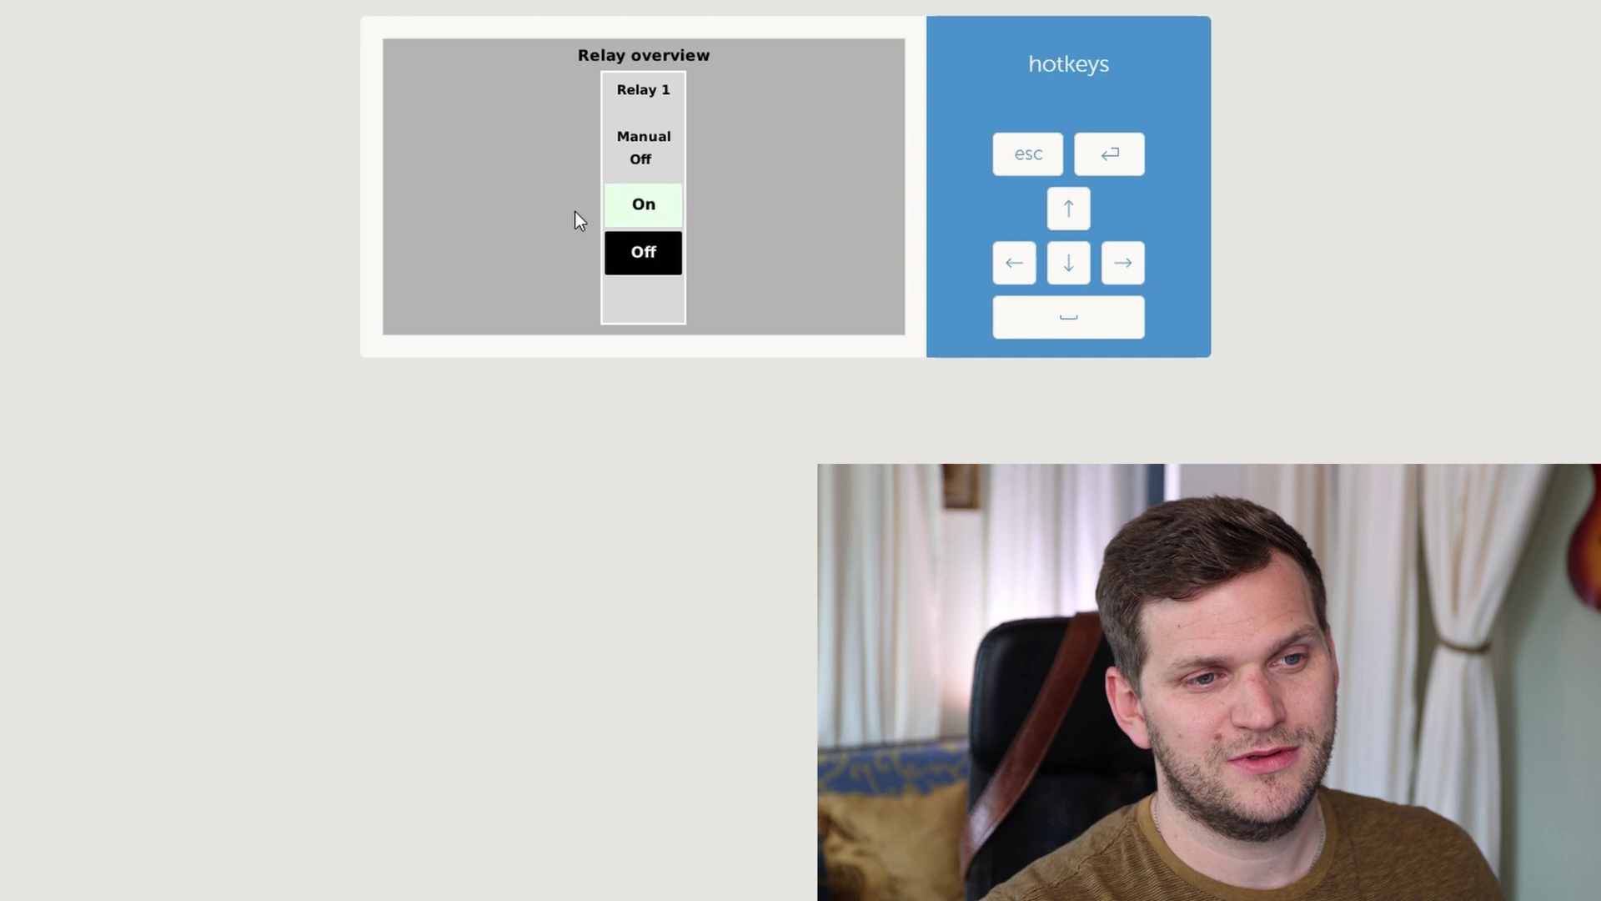
key("Right")
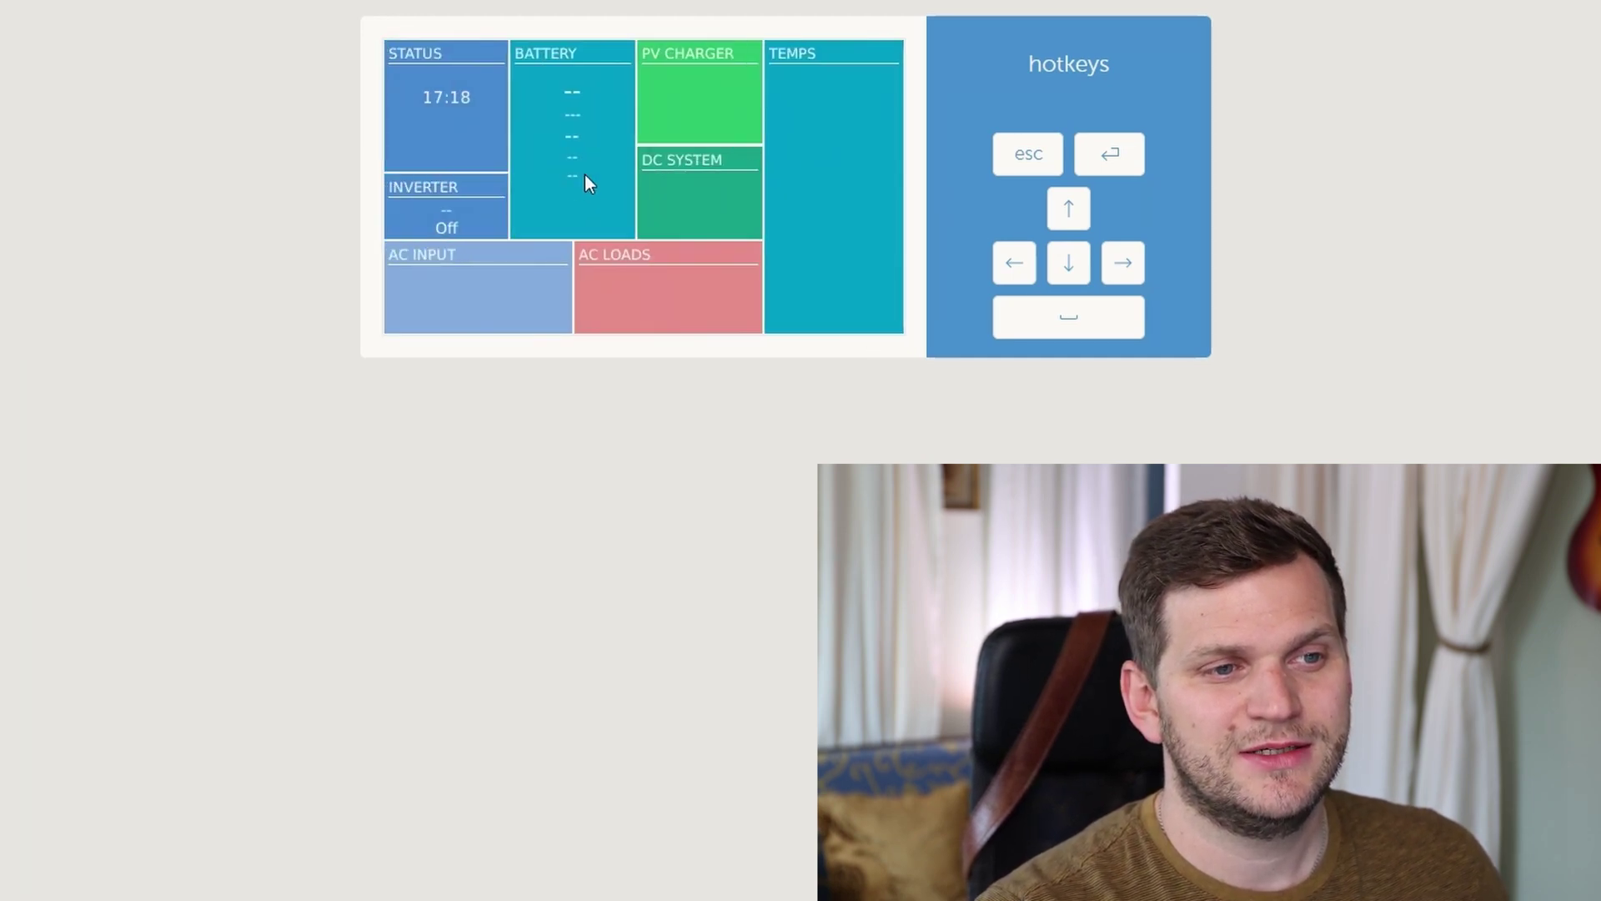
key("Right")
key("Left")
key("Left")
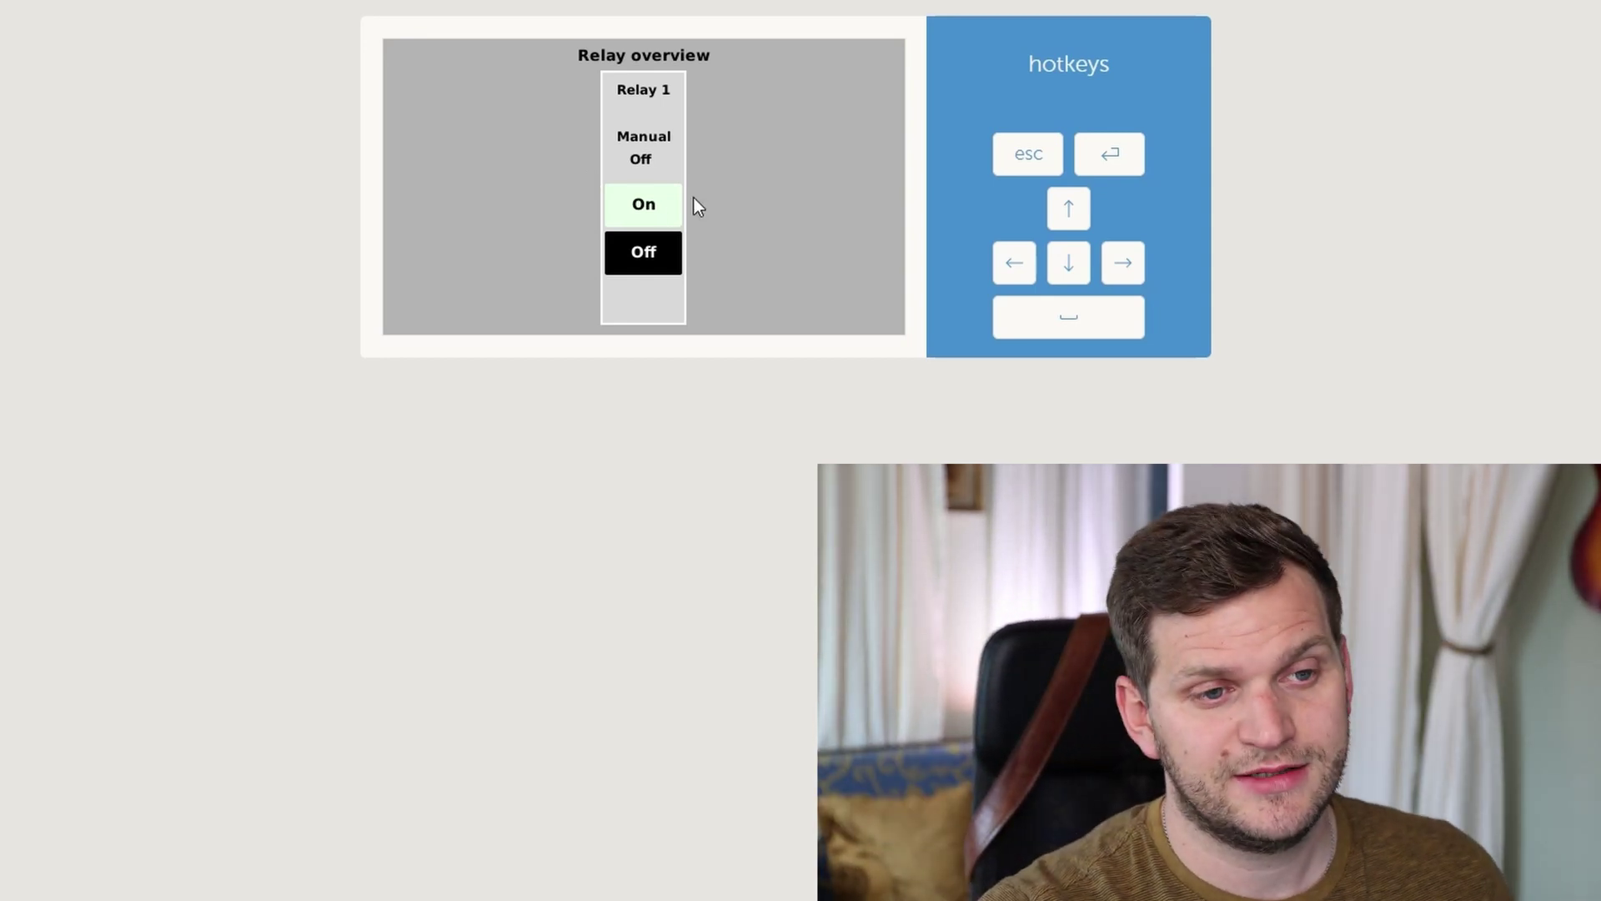
left_click(808, 324)
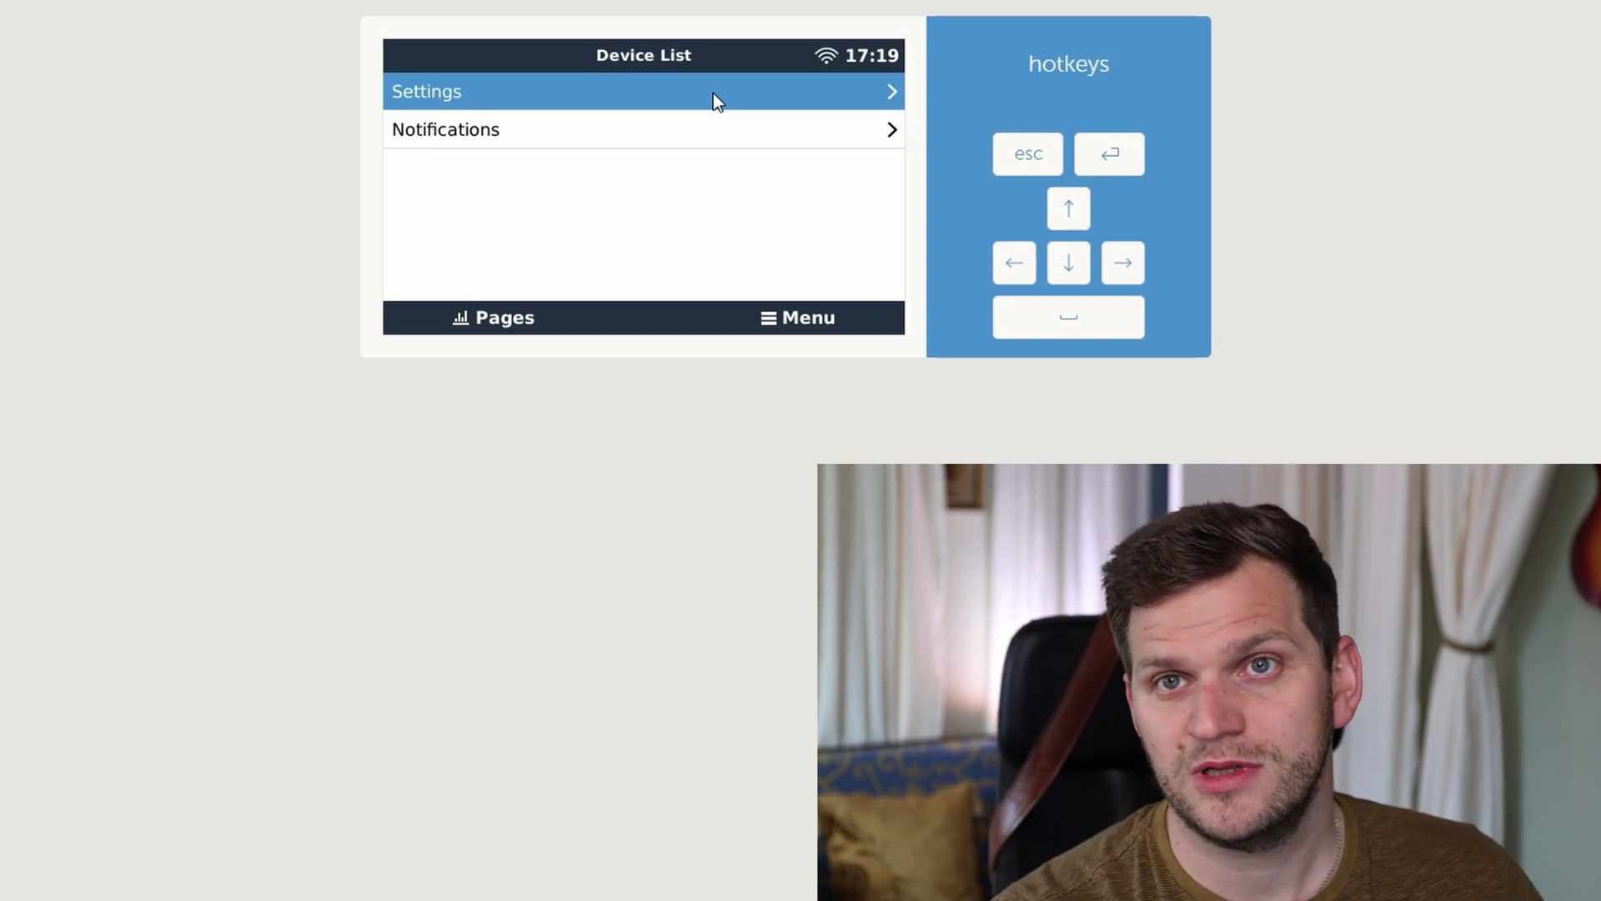
Navigate from Settings through Package manager to the Active packages list
left_click(1082, 264)
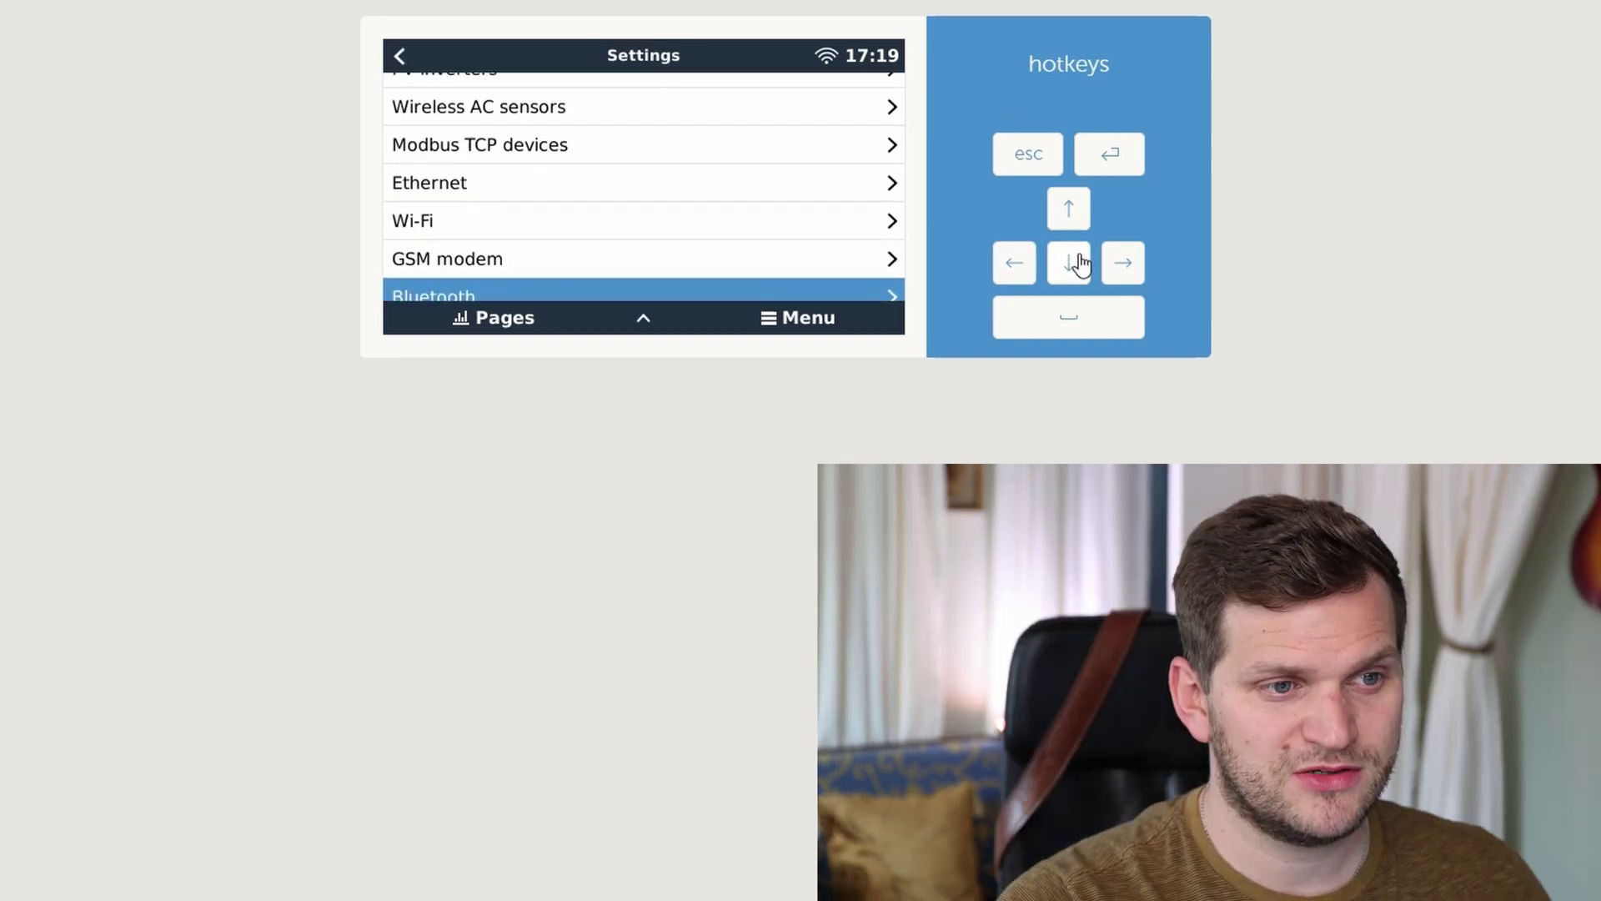
left_click(1077, 264)
left_click(1077, 265)
left_click(1077, 265)
left_click(1078, 264)
left_click(1078, 264)
left_click(1078, 264)
left_click(1078, 264)
left_click(1043, 315)
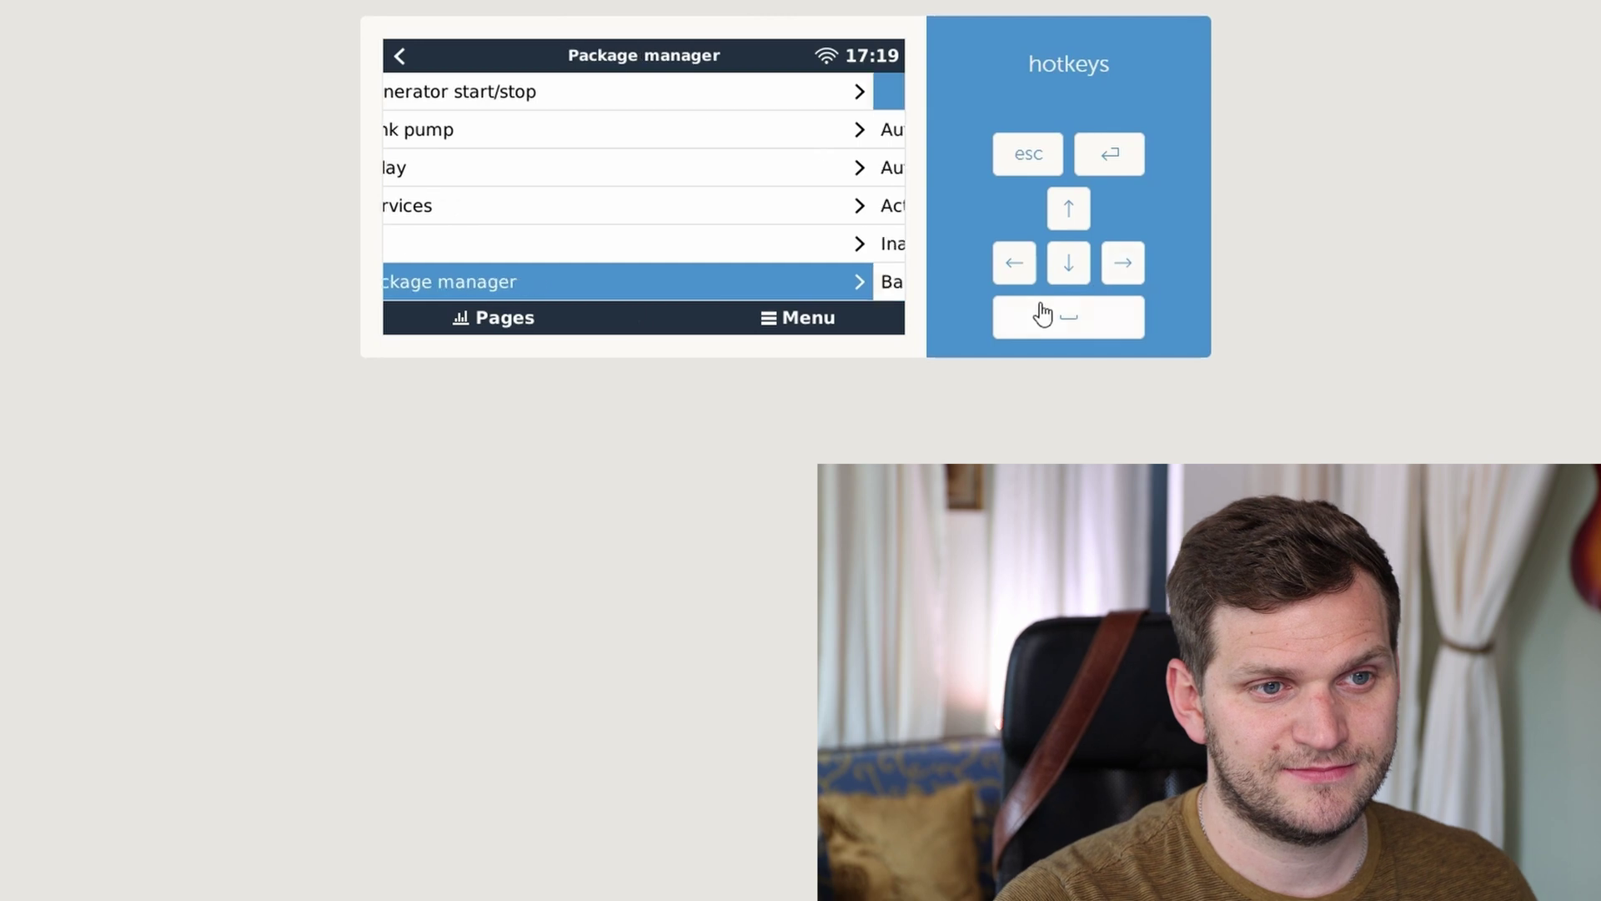
left_click(1070, 271)
left_click(1070, 271)
left_click(1070, 271)
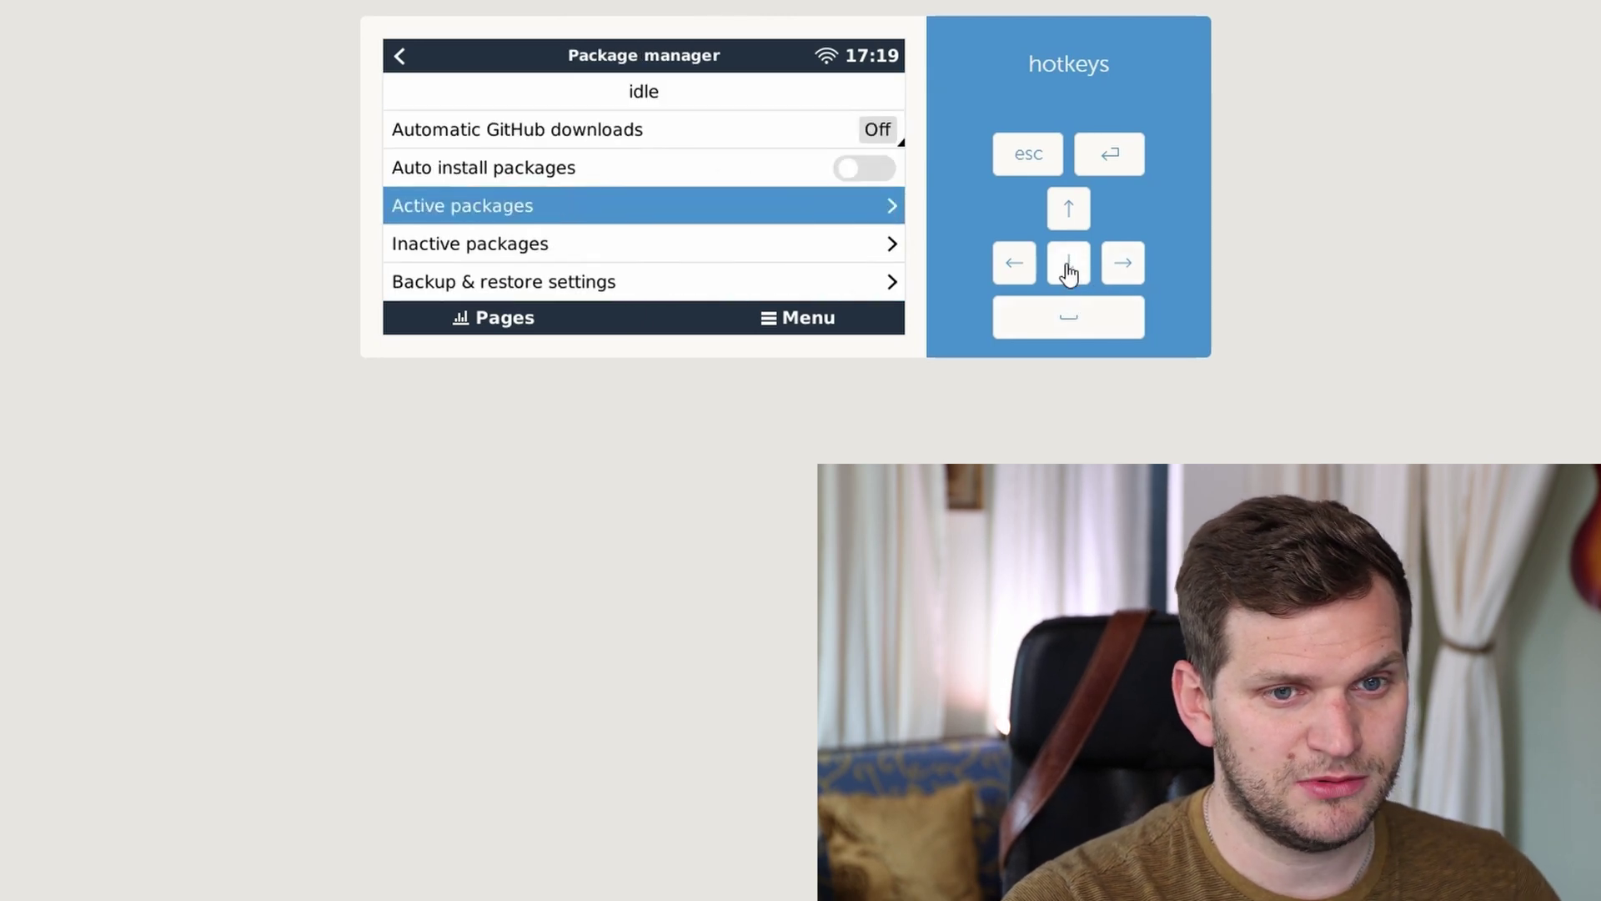
left_click(1107, 282)
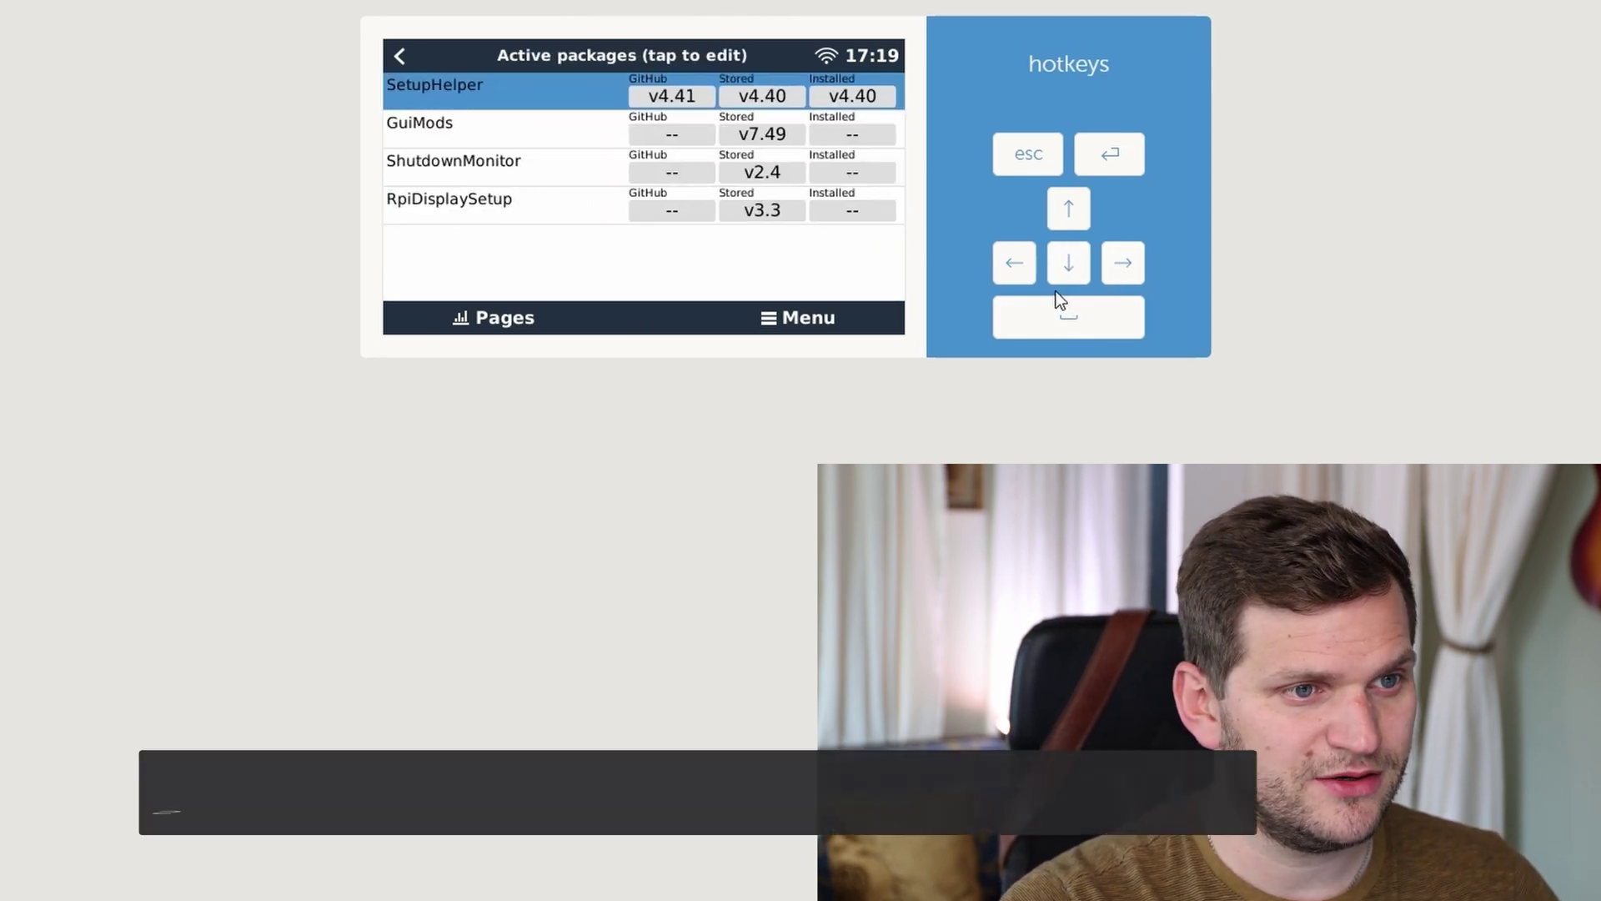
Review GuiMods, ShutdownMonitor and RpiDisplaySetup versions, then return to Package manager
left_click(1070, 265)
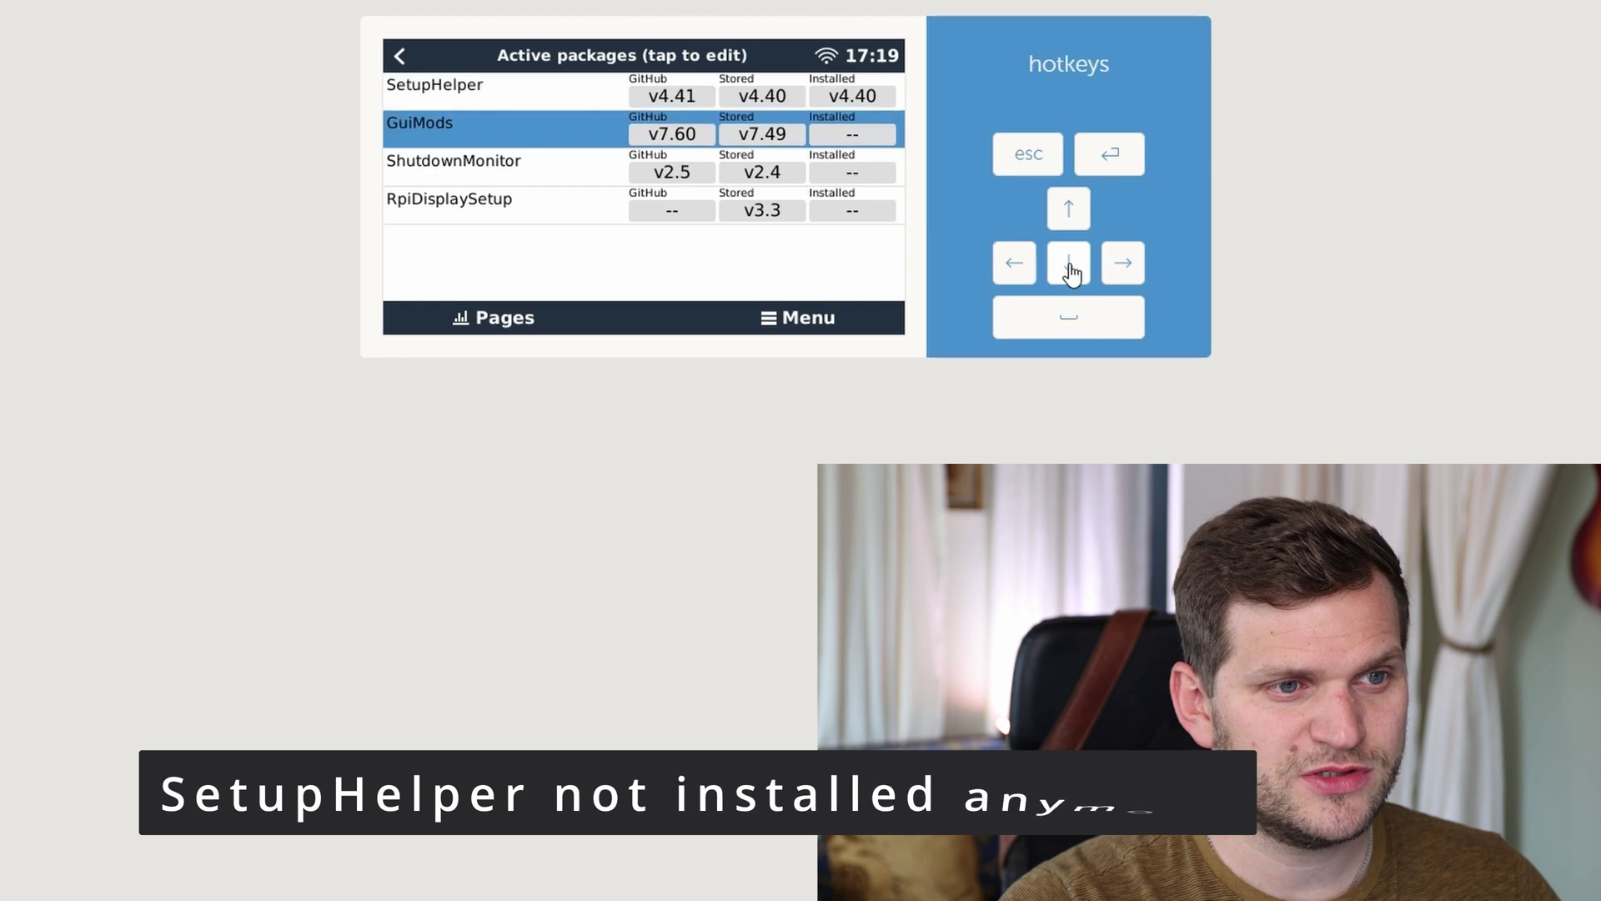
left_click(1070, 267)
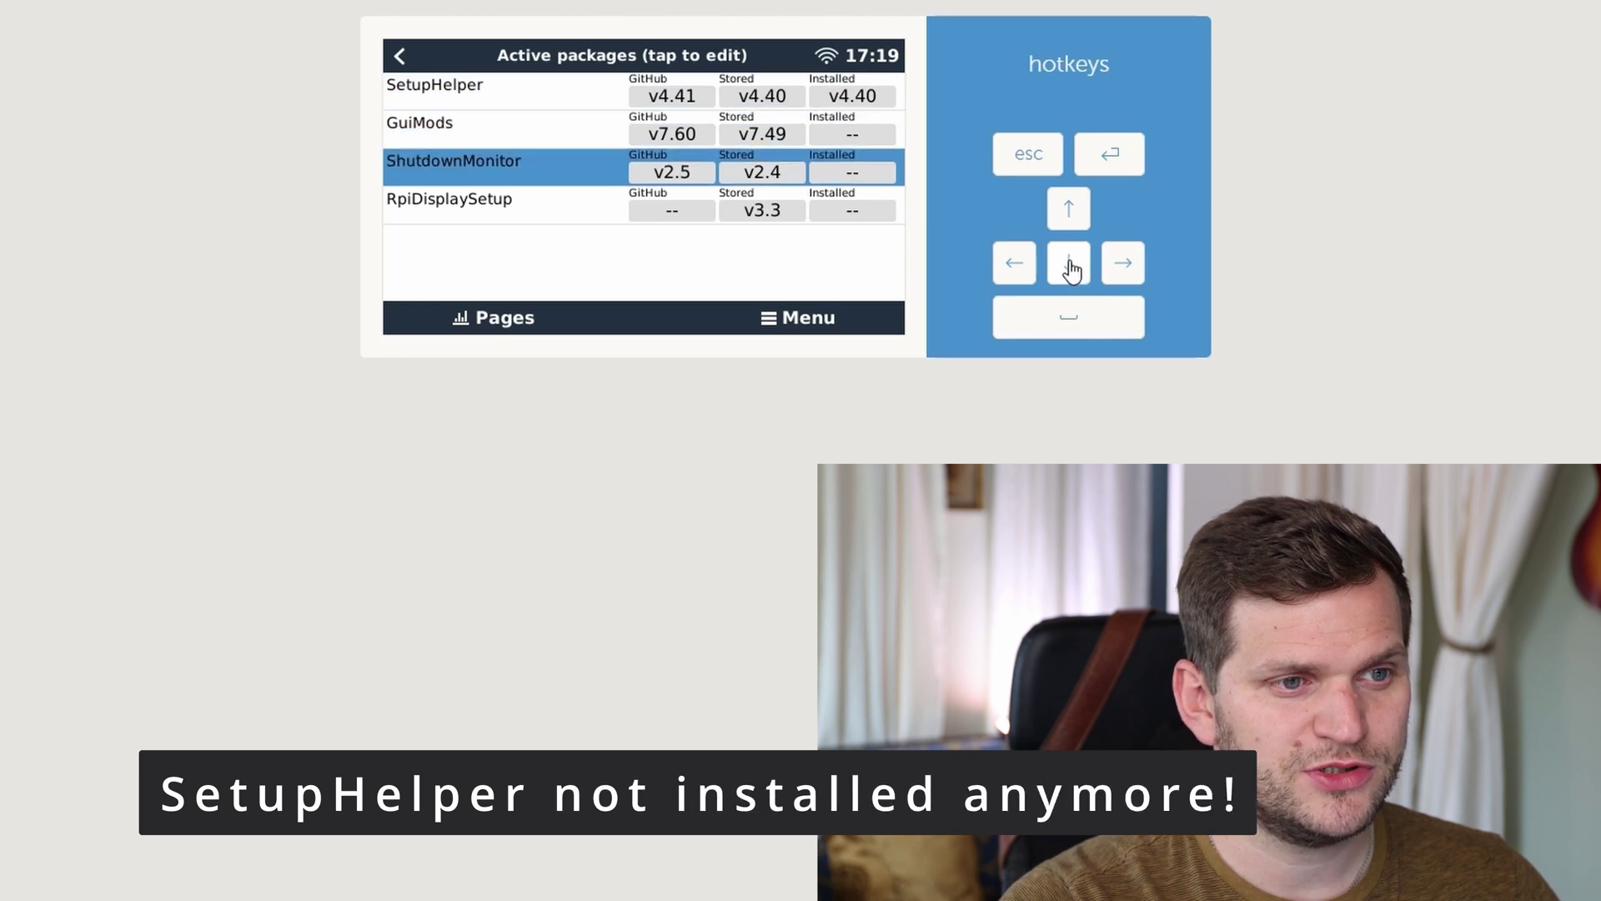
left_click(1070, 267)
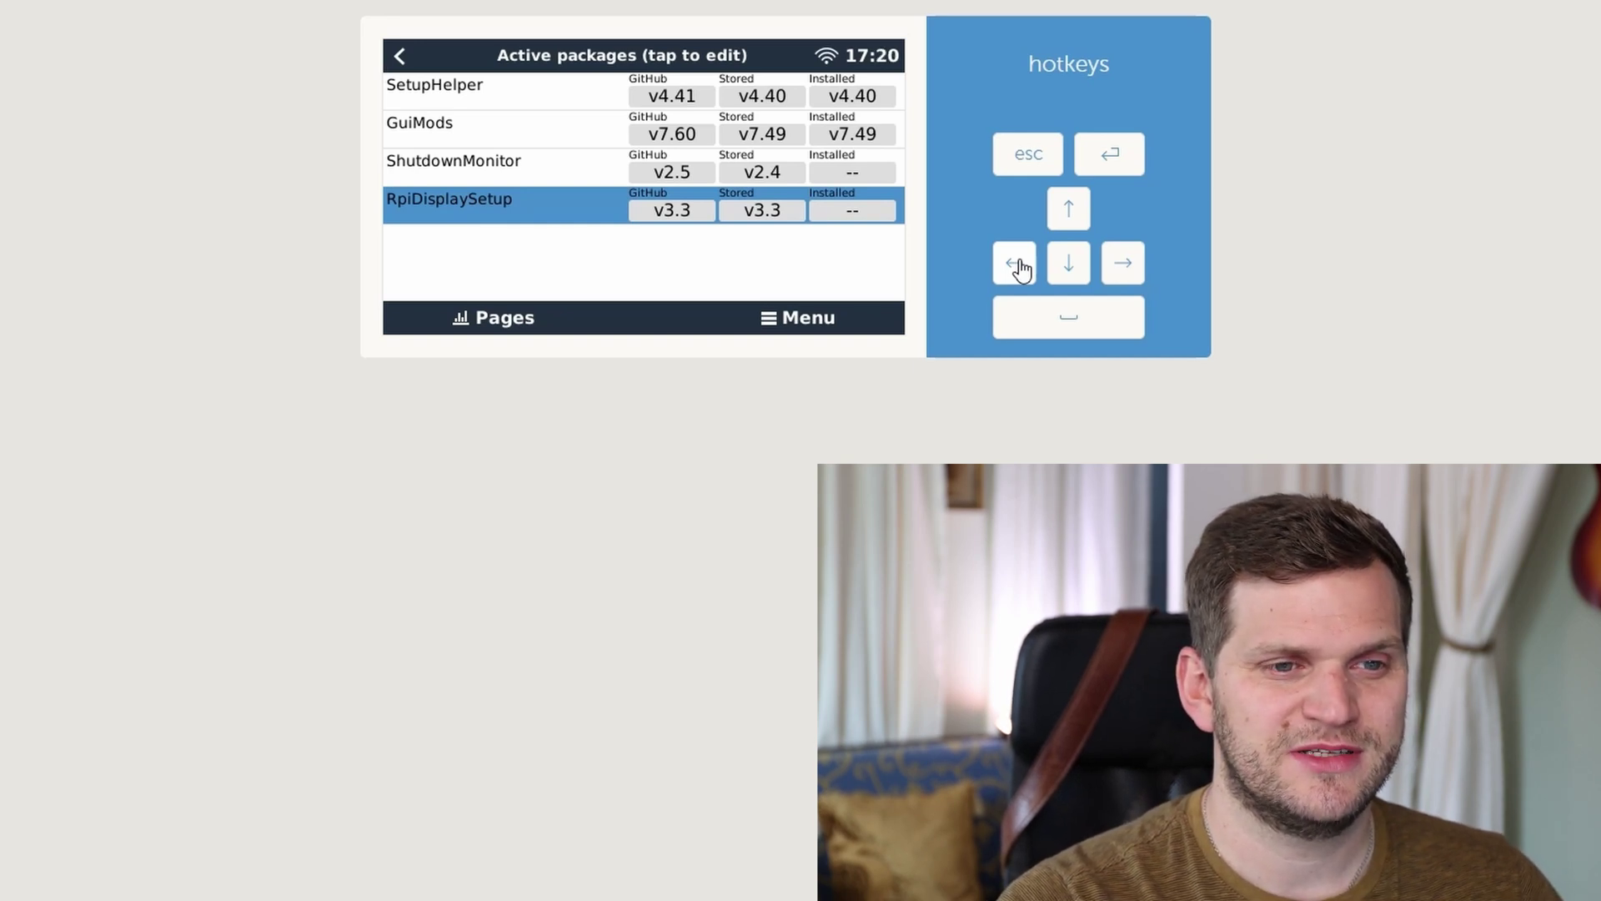
left_click(1019, 269)
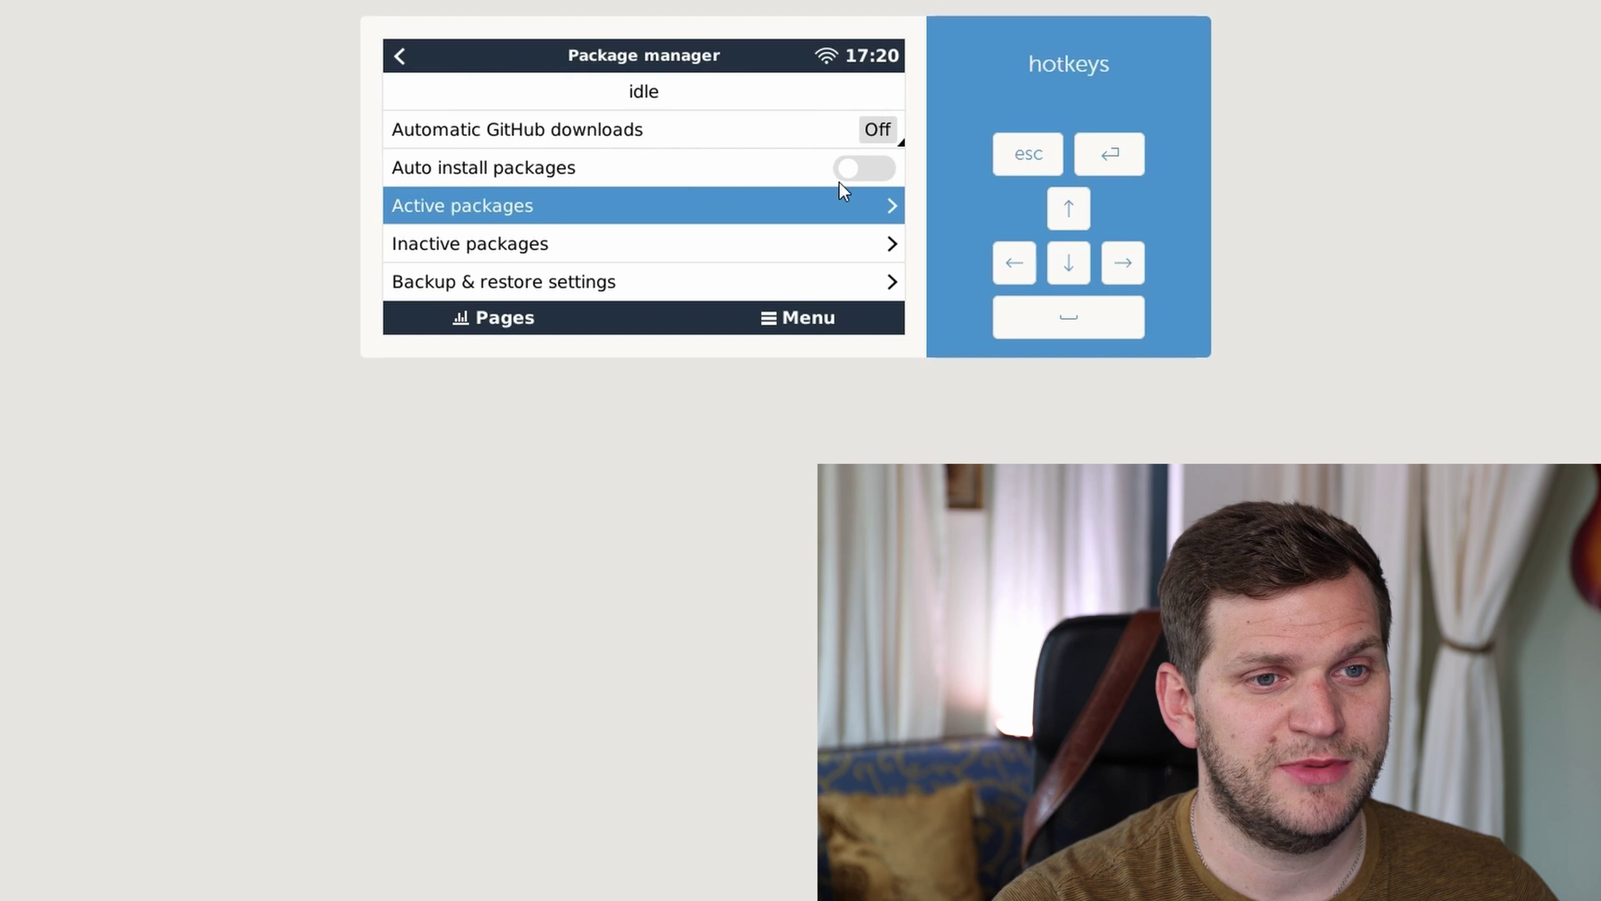
Turn Auto install packages on, leaving Automatic GitHub downloads Off
left_click(881, 162)
left_click(1079, 327)
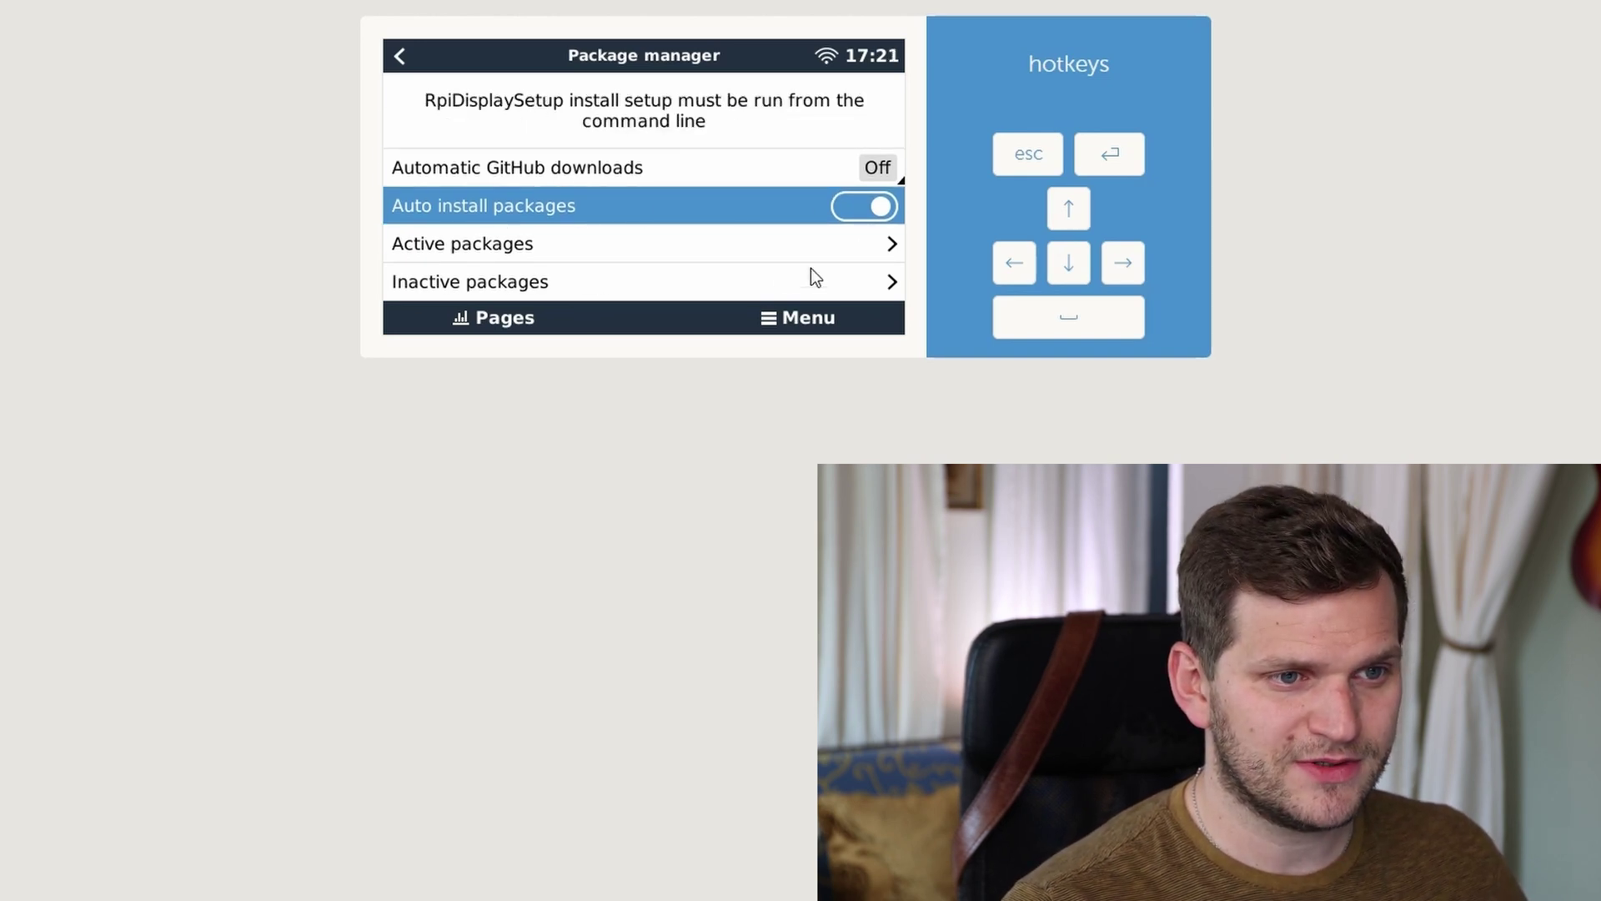
Remove the RpiTemperature package from the active packages
left_click(798, 242)
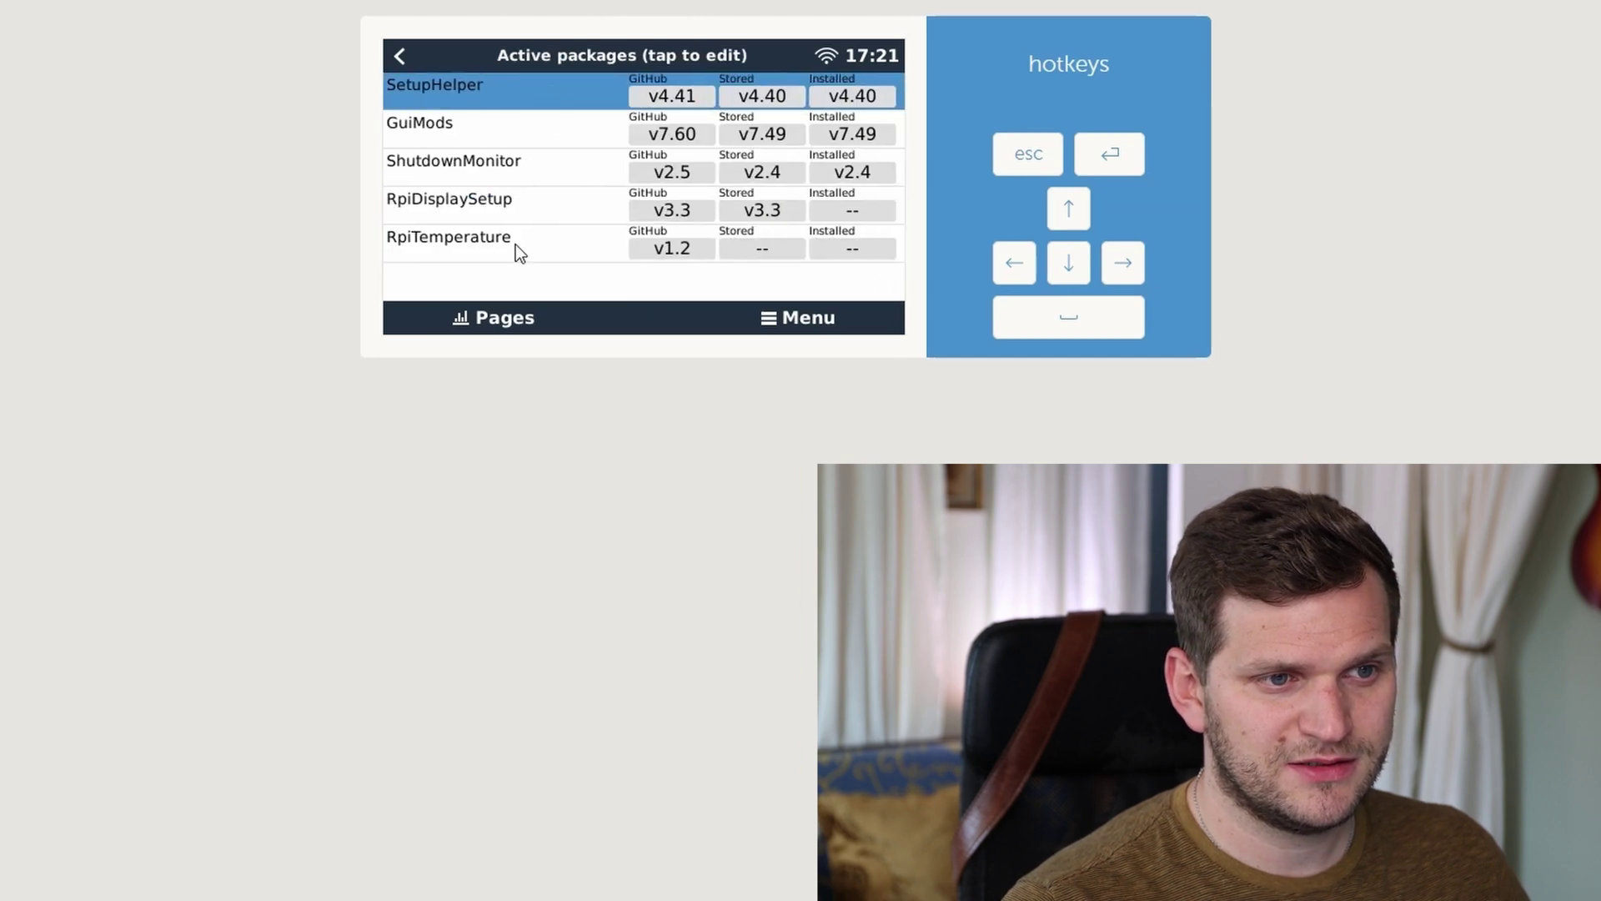
left_click(504, 208)
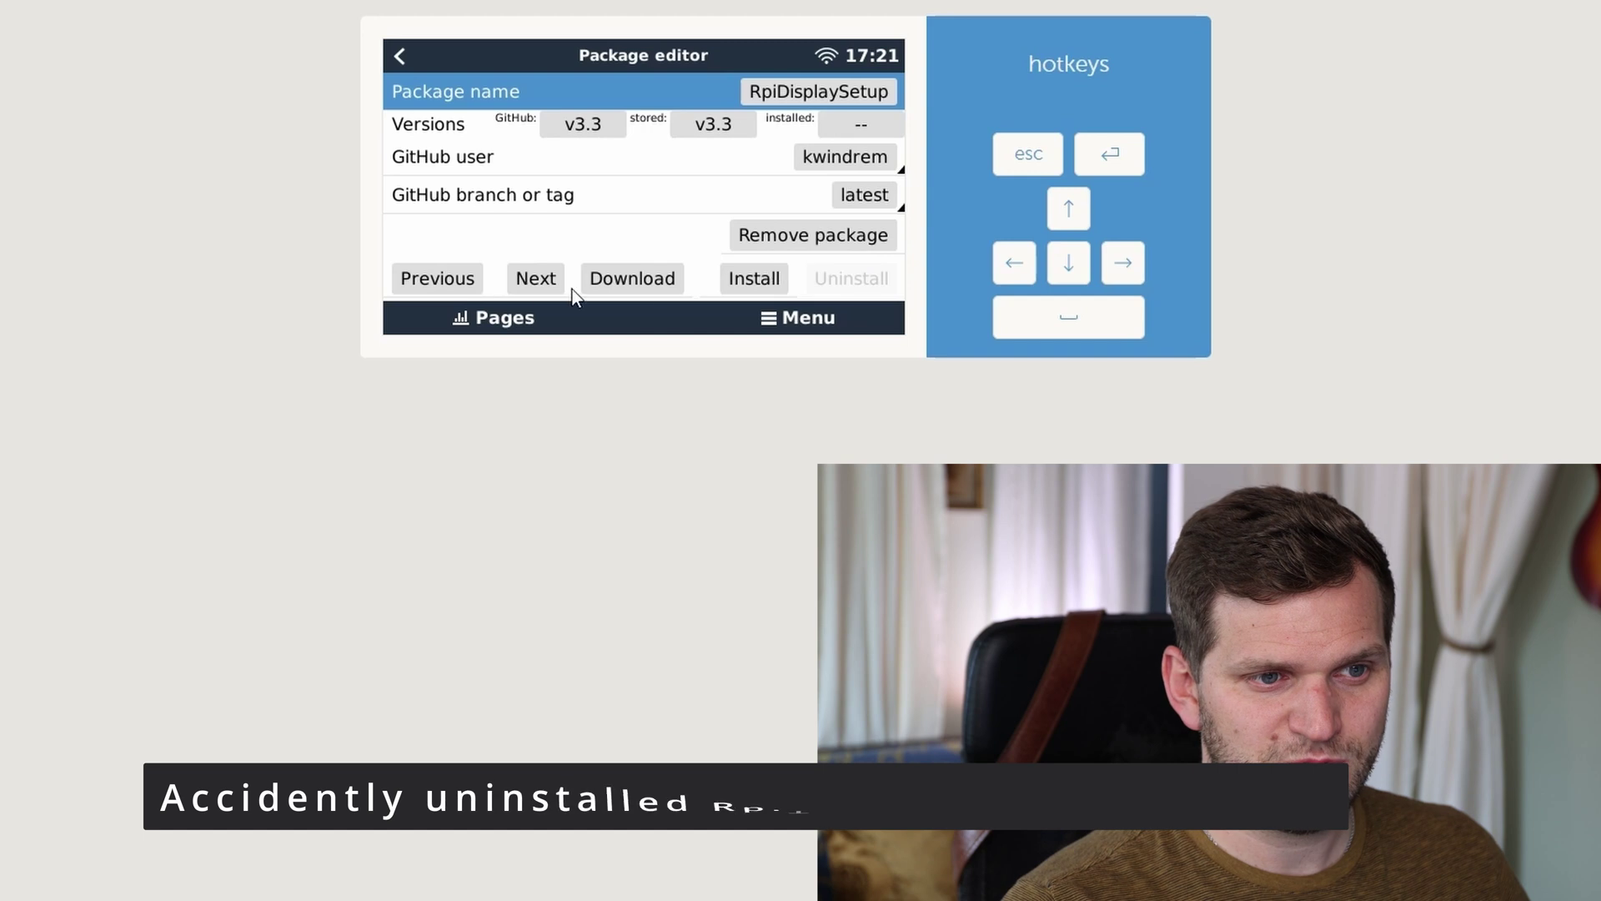
left_click(859, 235)
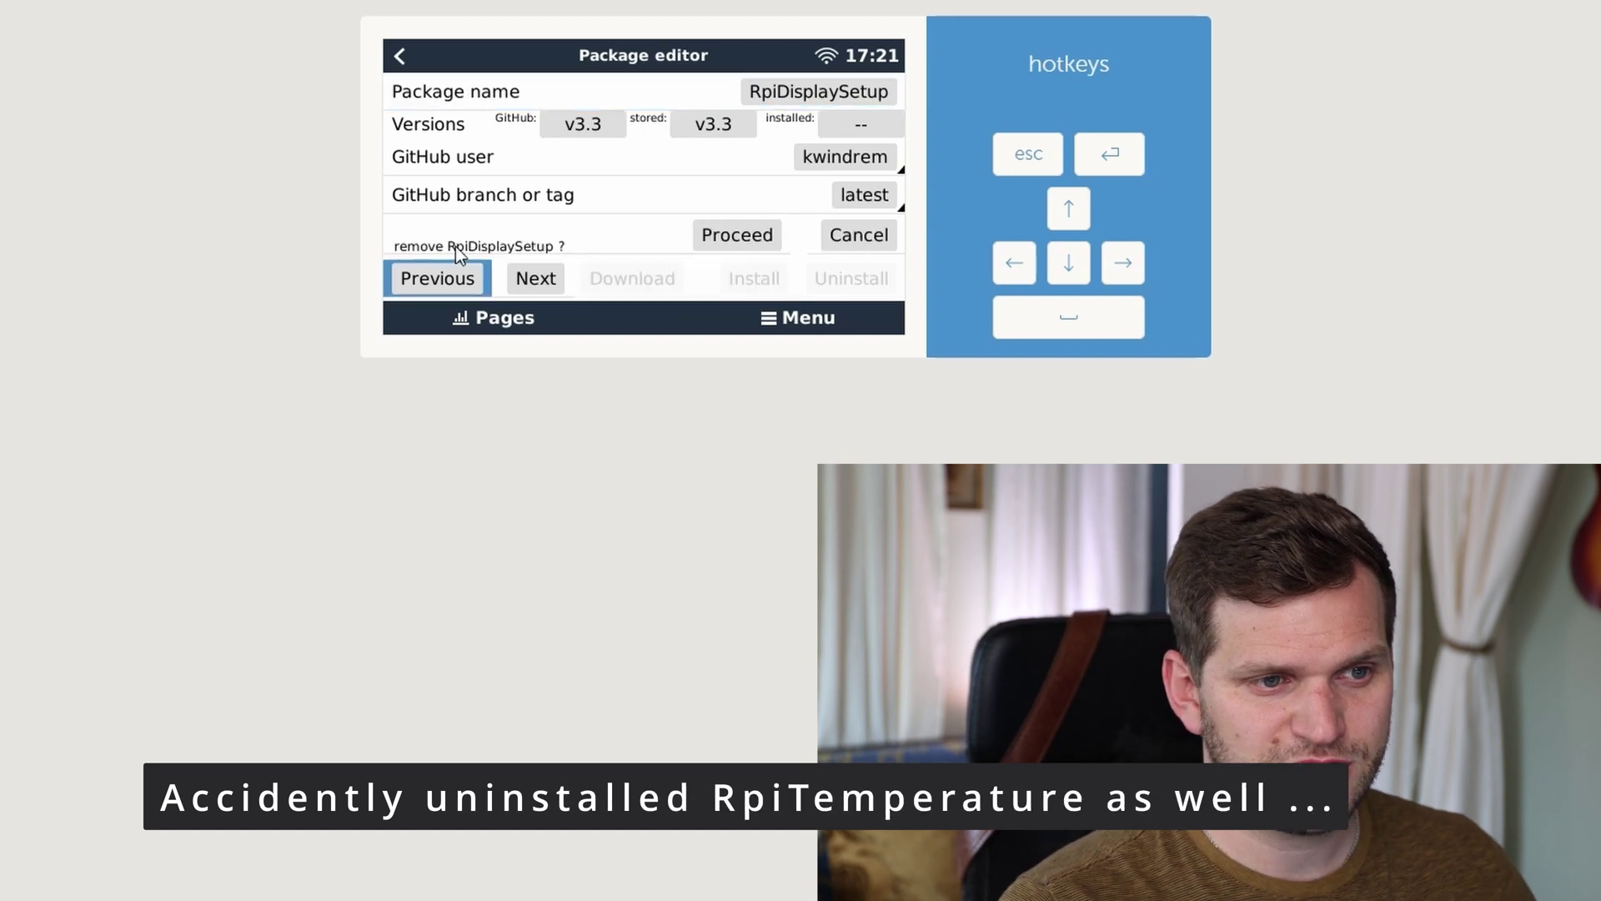
left_click(518, 282)
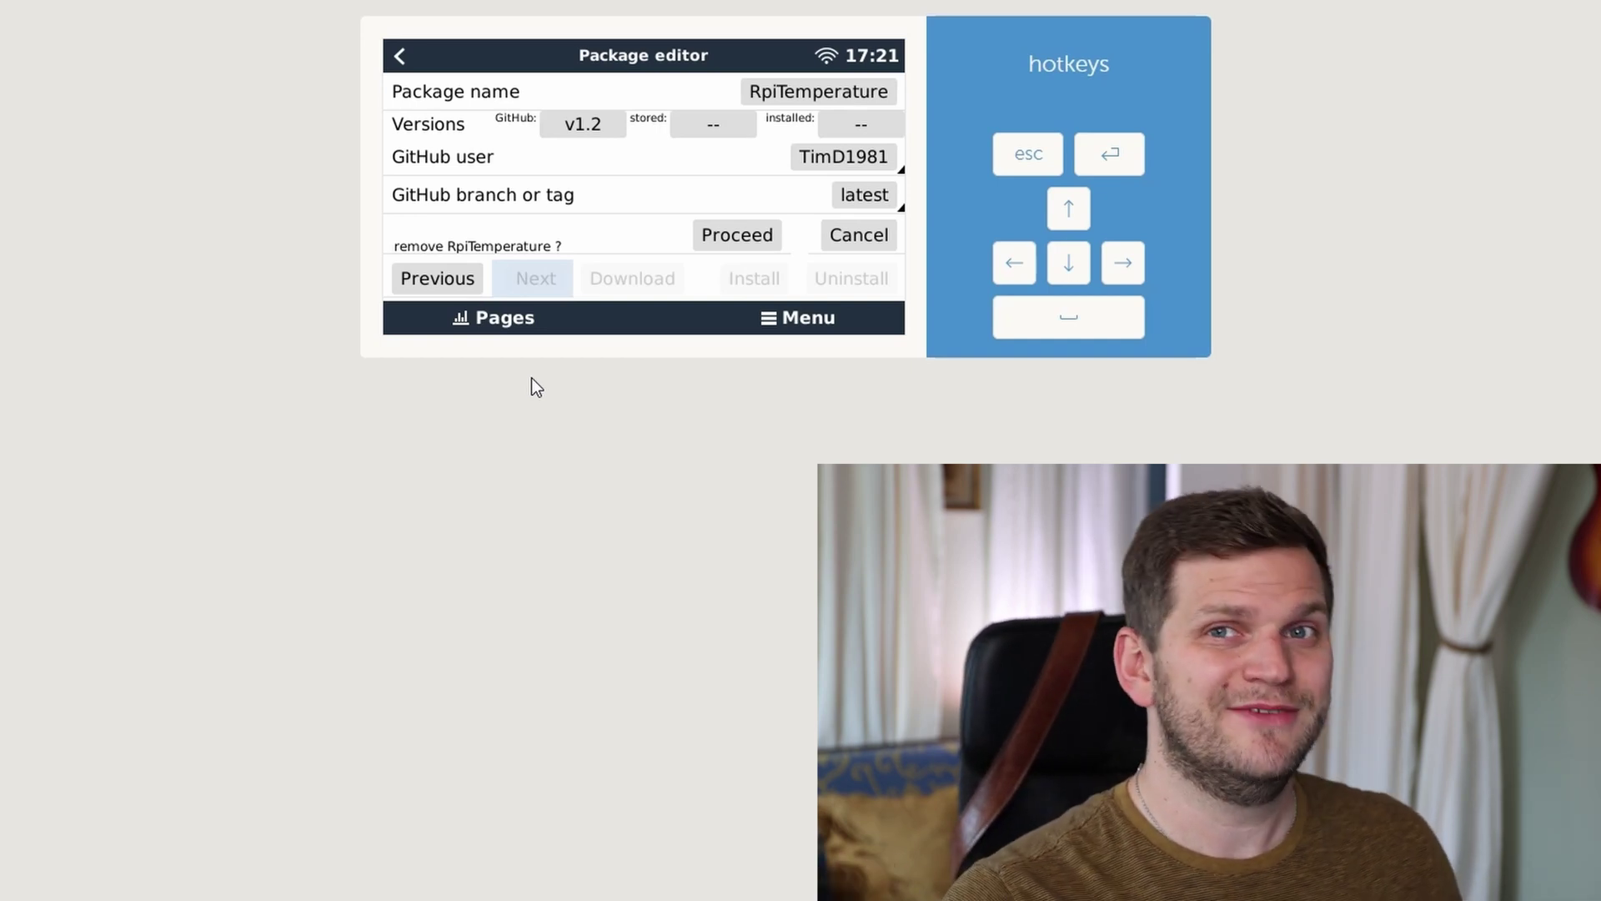
left_click(719, 236)
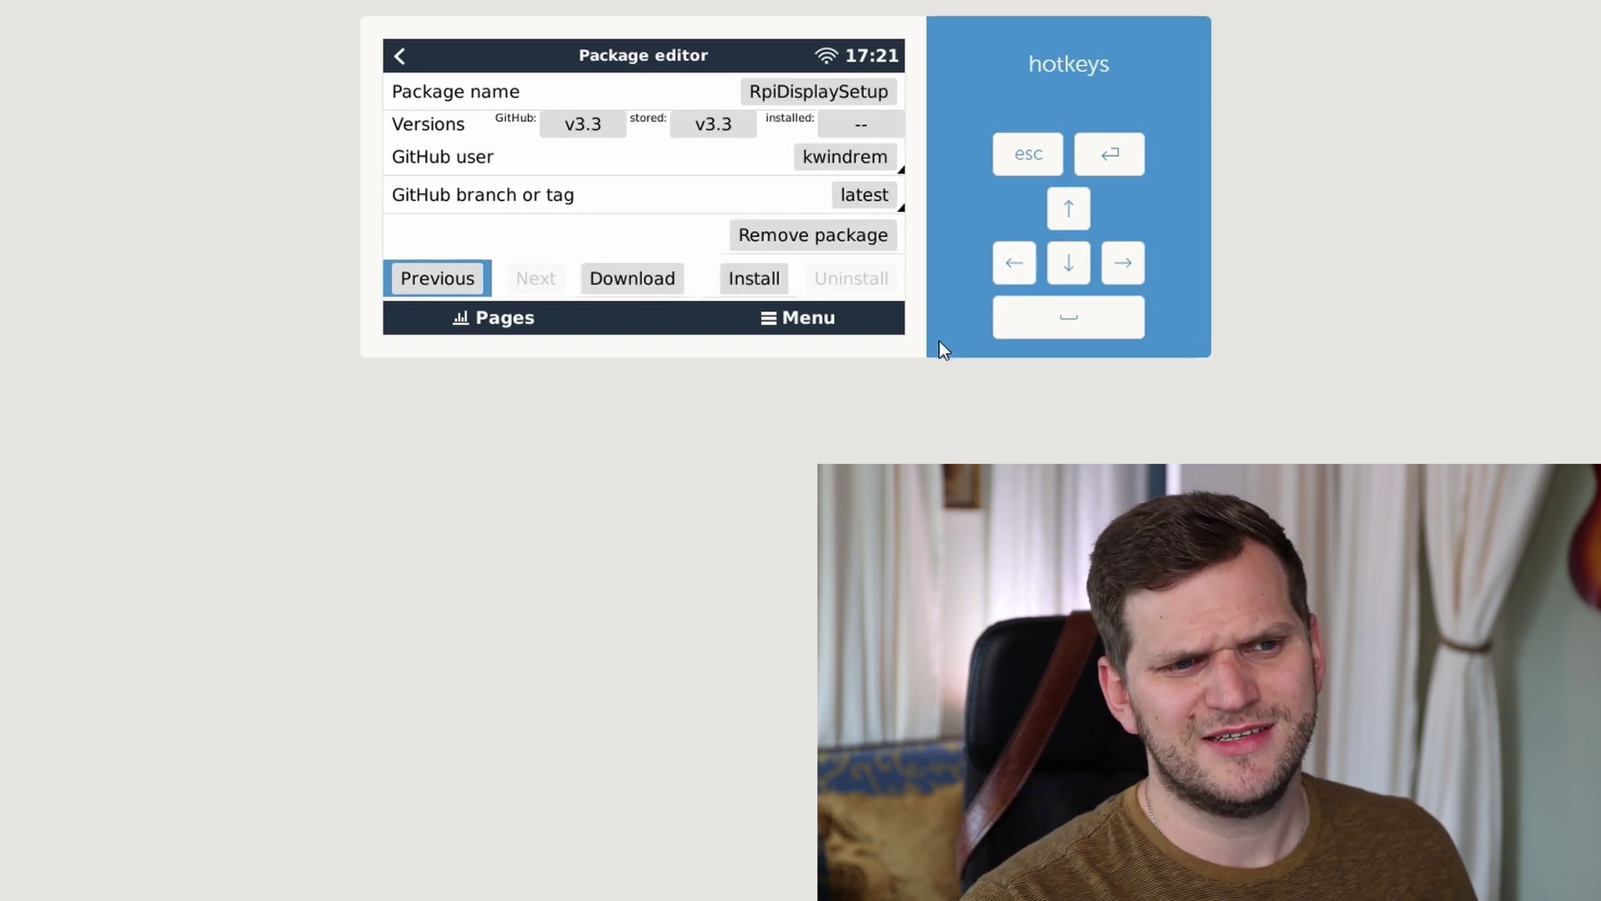
left_click(402, 56)
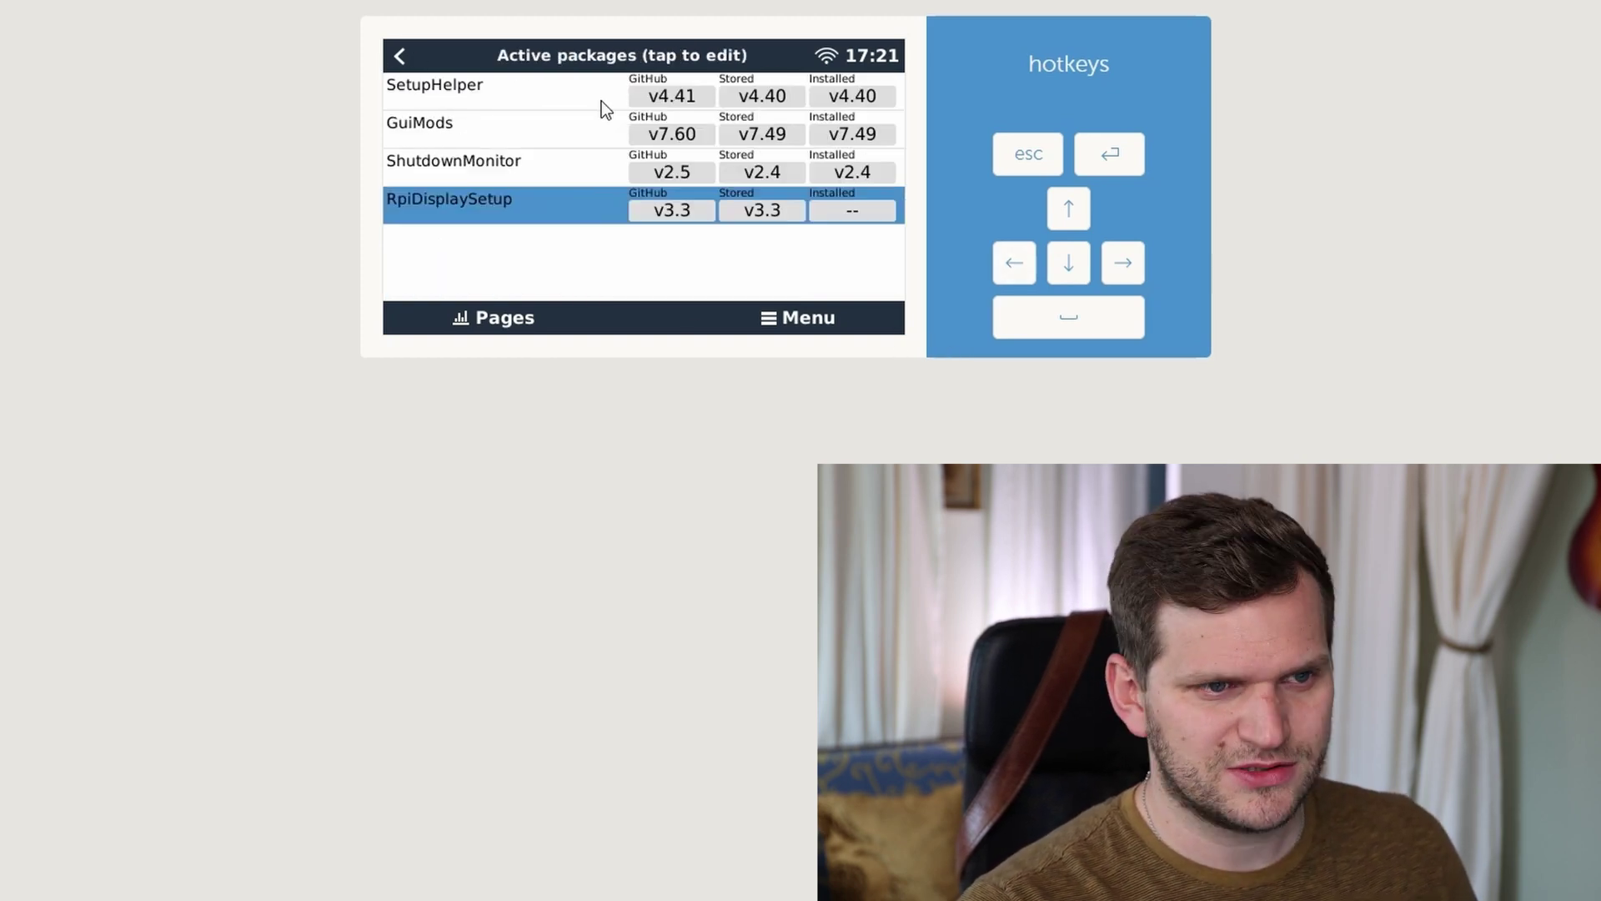
Remove RpiDisplaySetup from the active packages and return to Package manager
left_click(535, 205)
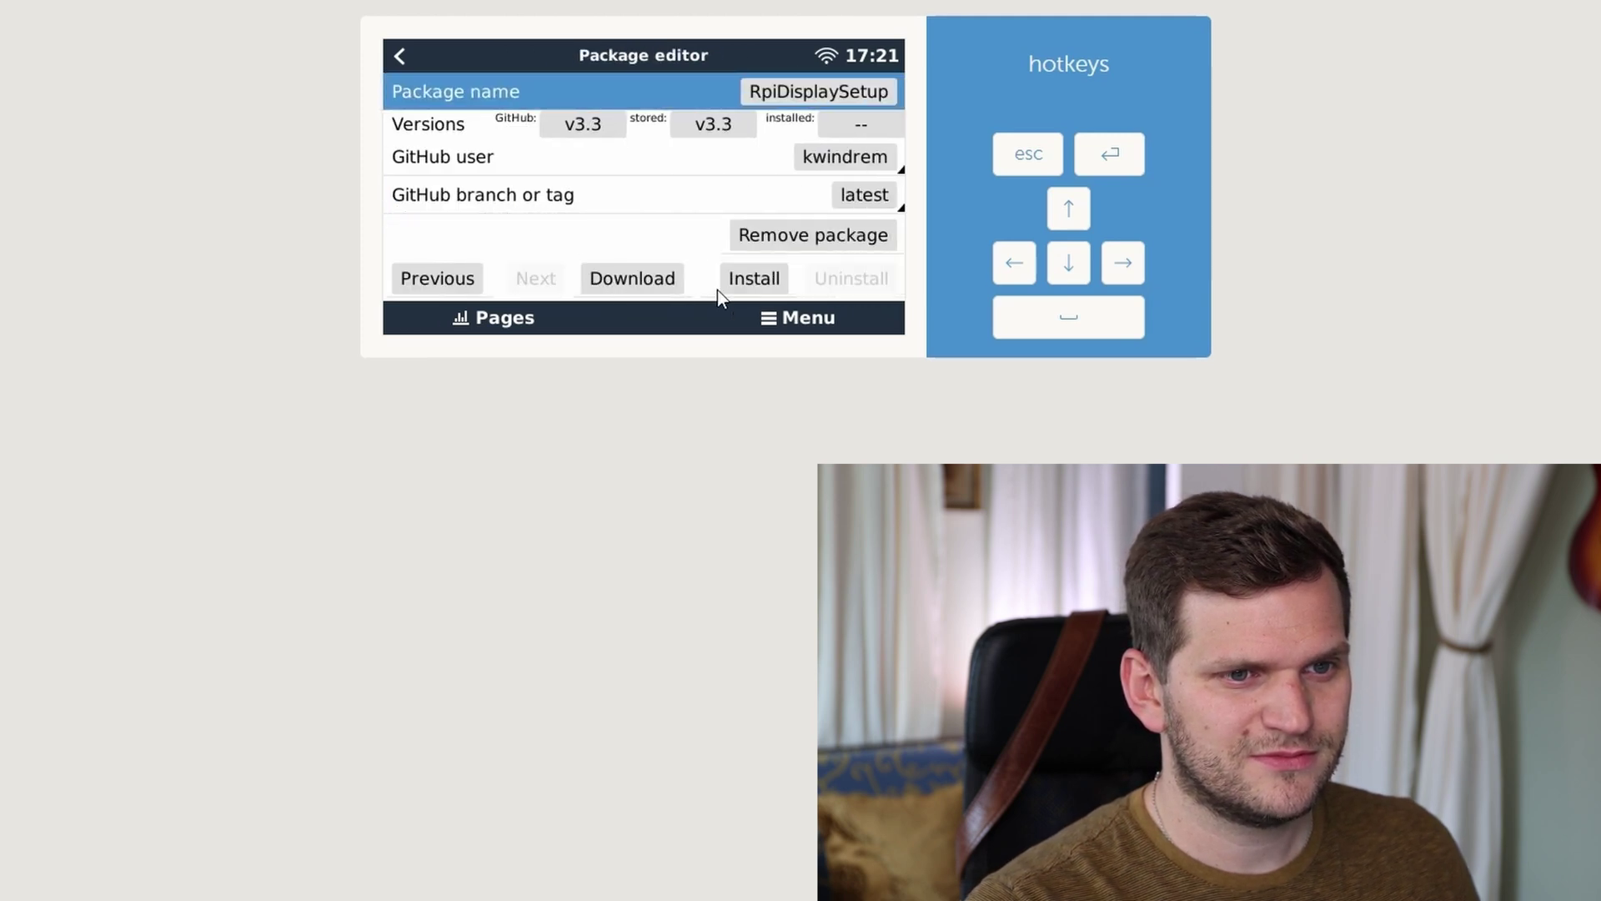
left_click(797, 242)
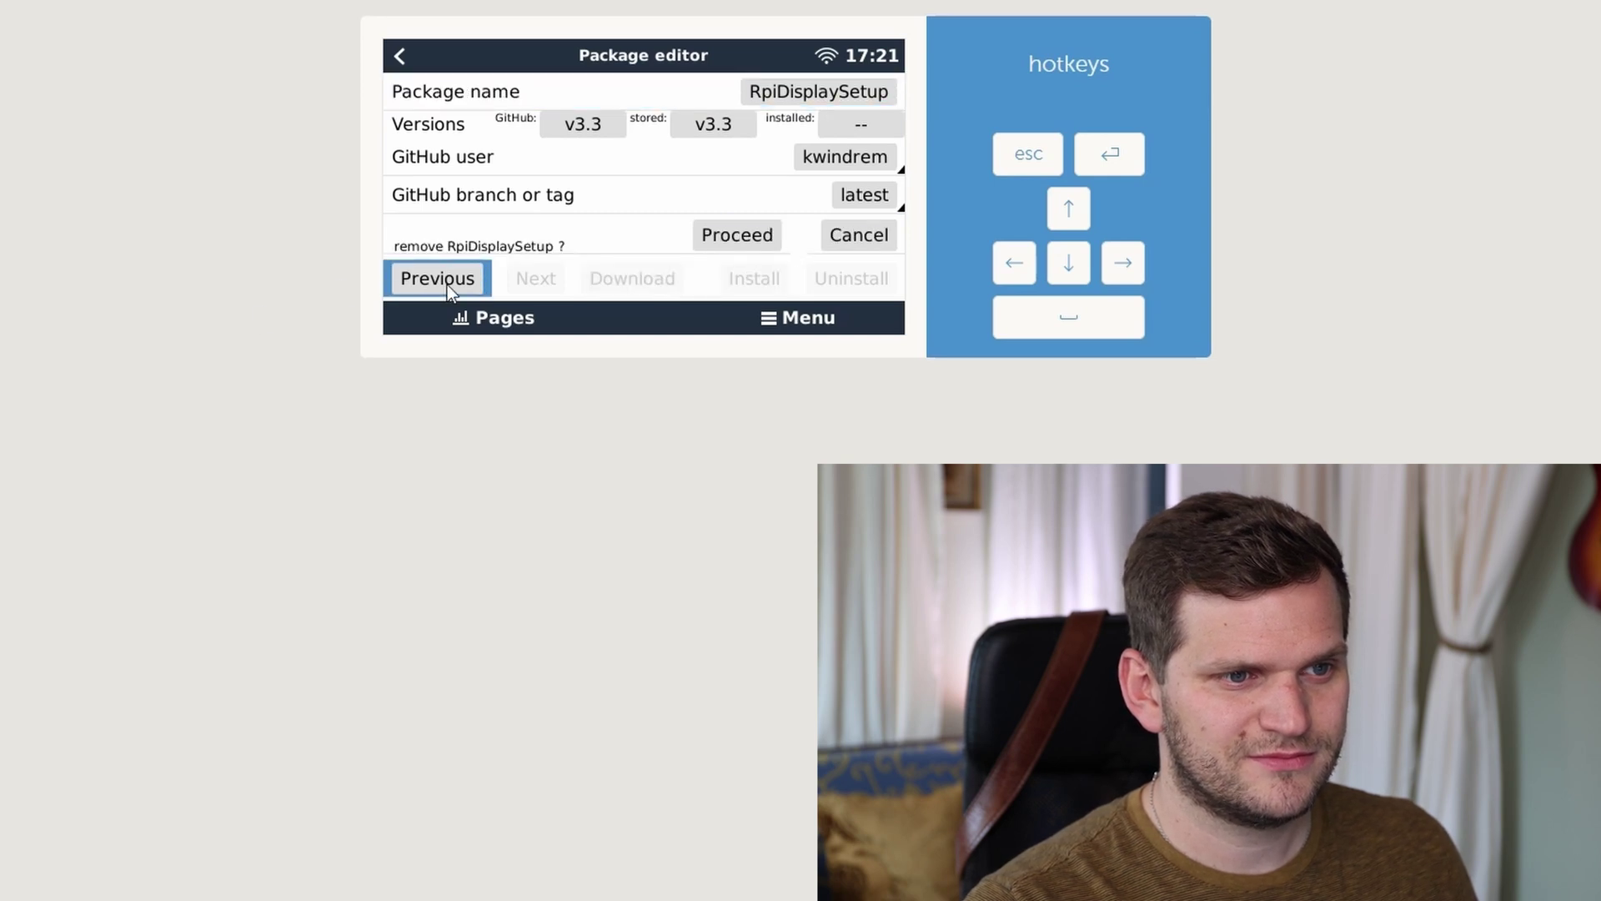
left_click(740, 239)
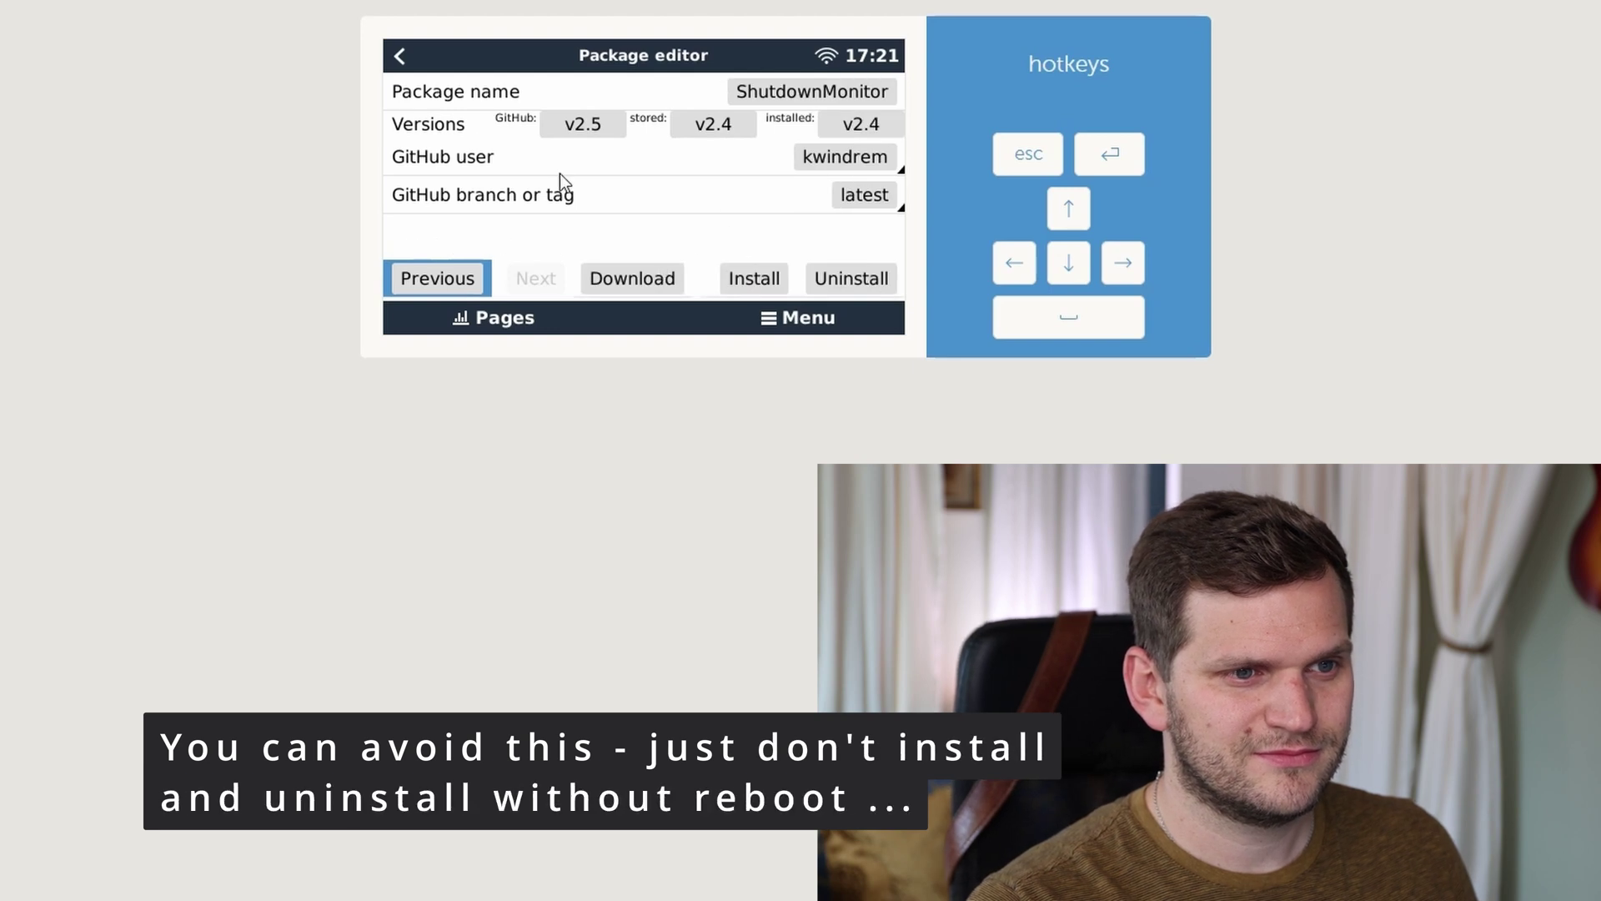
left_click(402, 56)
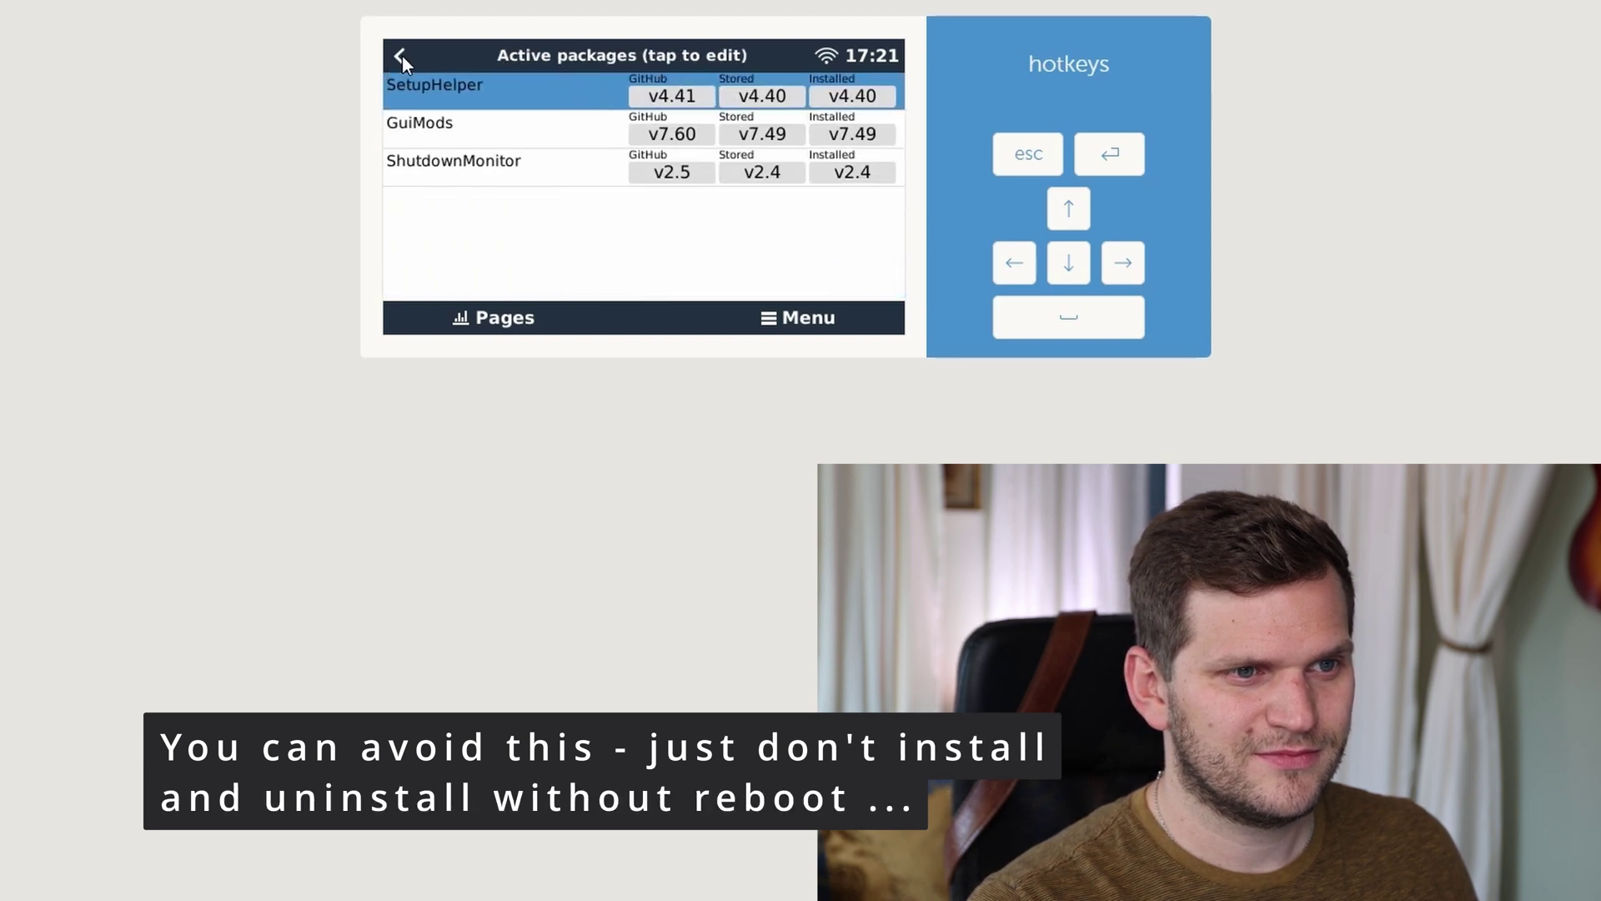
left_click(399, 55)
Re-add RpiTemperature from the Inactive packages list
left_click(483, 247)
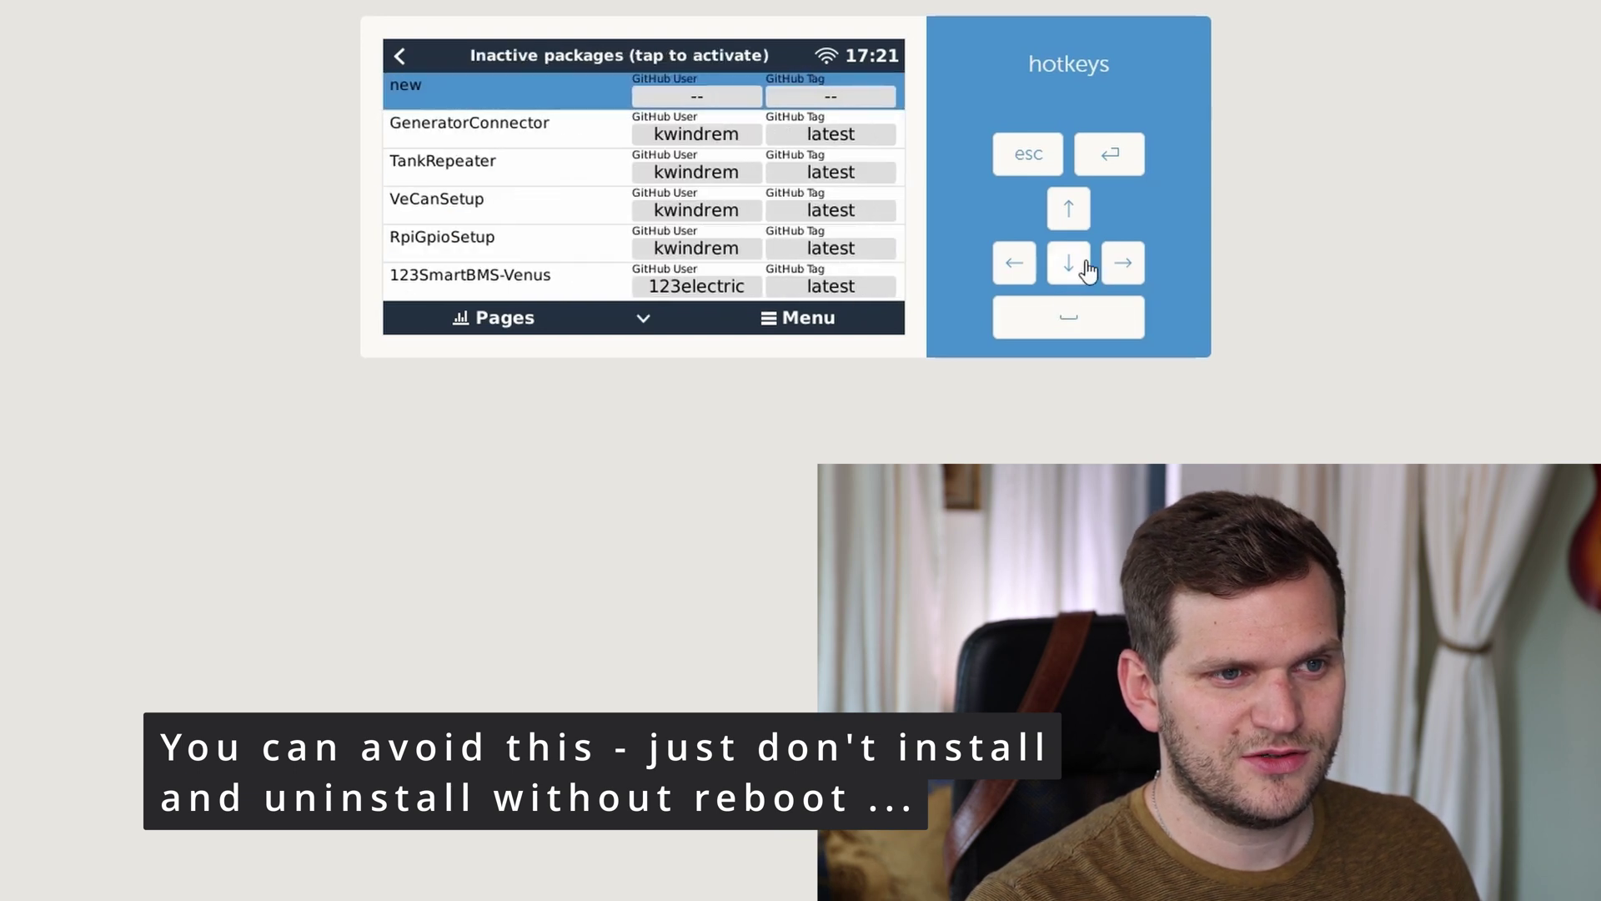
key("Down")
key("Down")
key("Down")
key("Down")
key("Down")
key("Down")
key("Down")
key("Down")
key("Down")
key("Down")
key("Down")
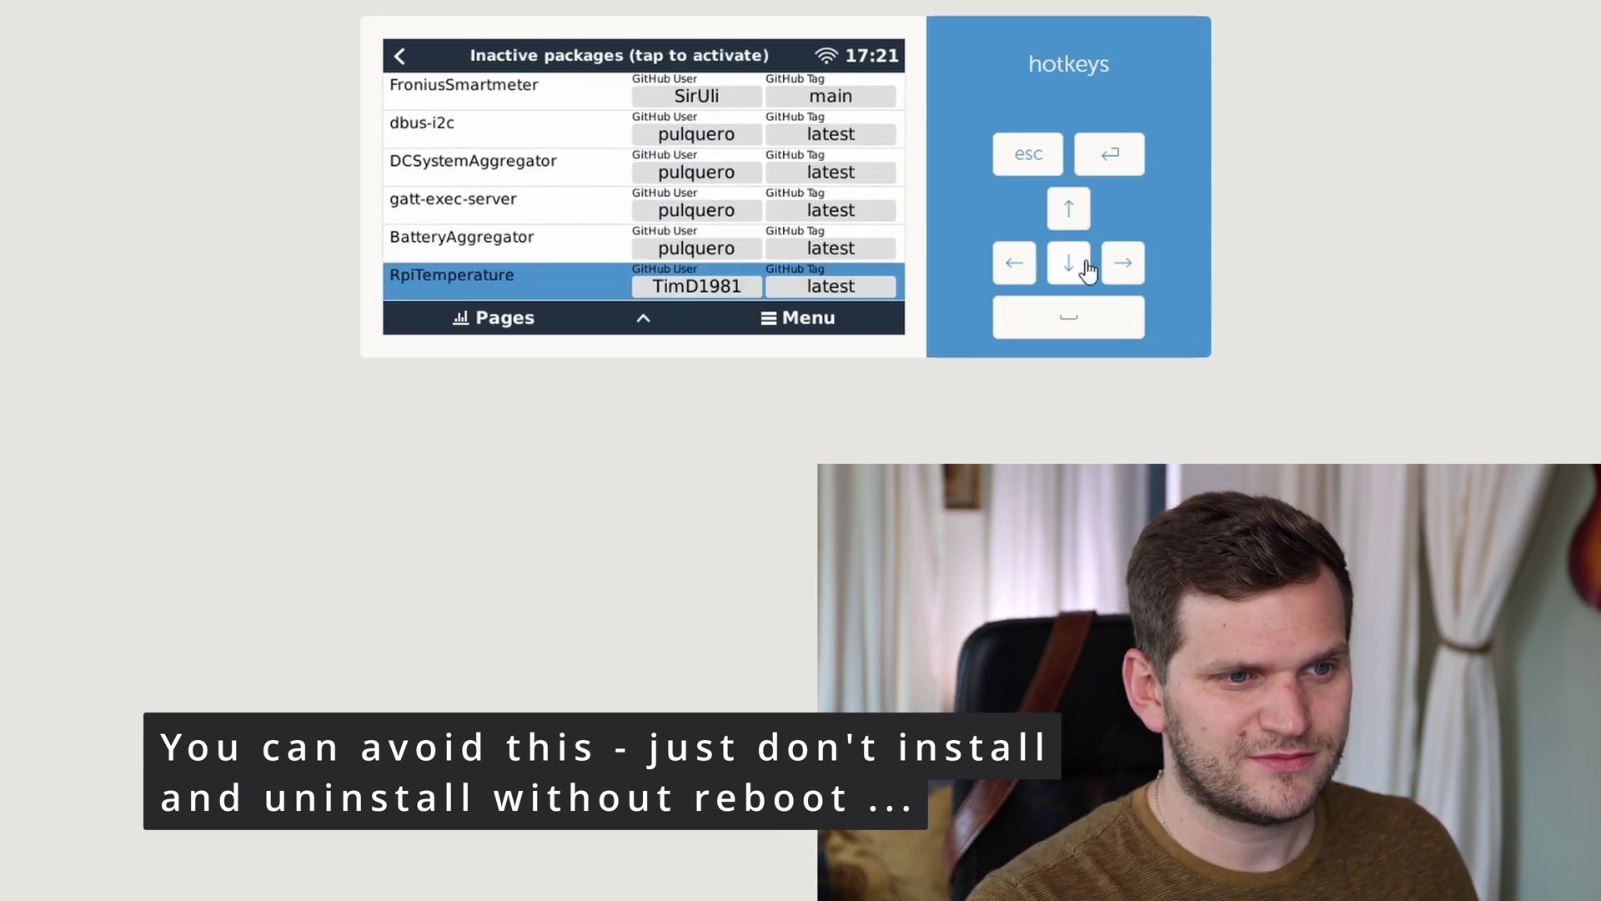
left_click(850, 282)
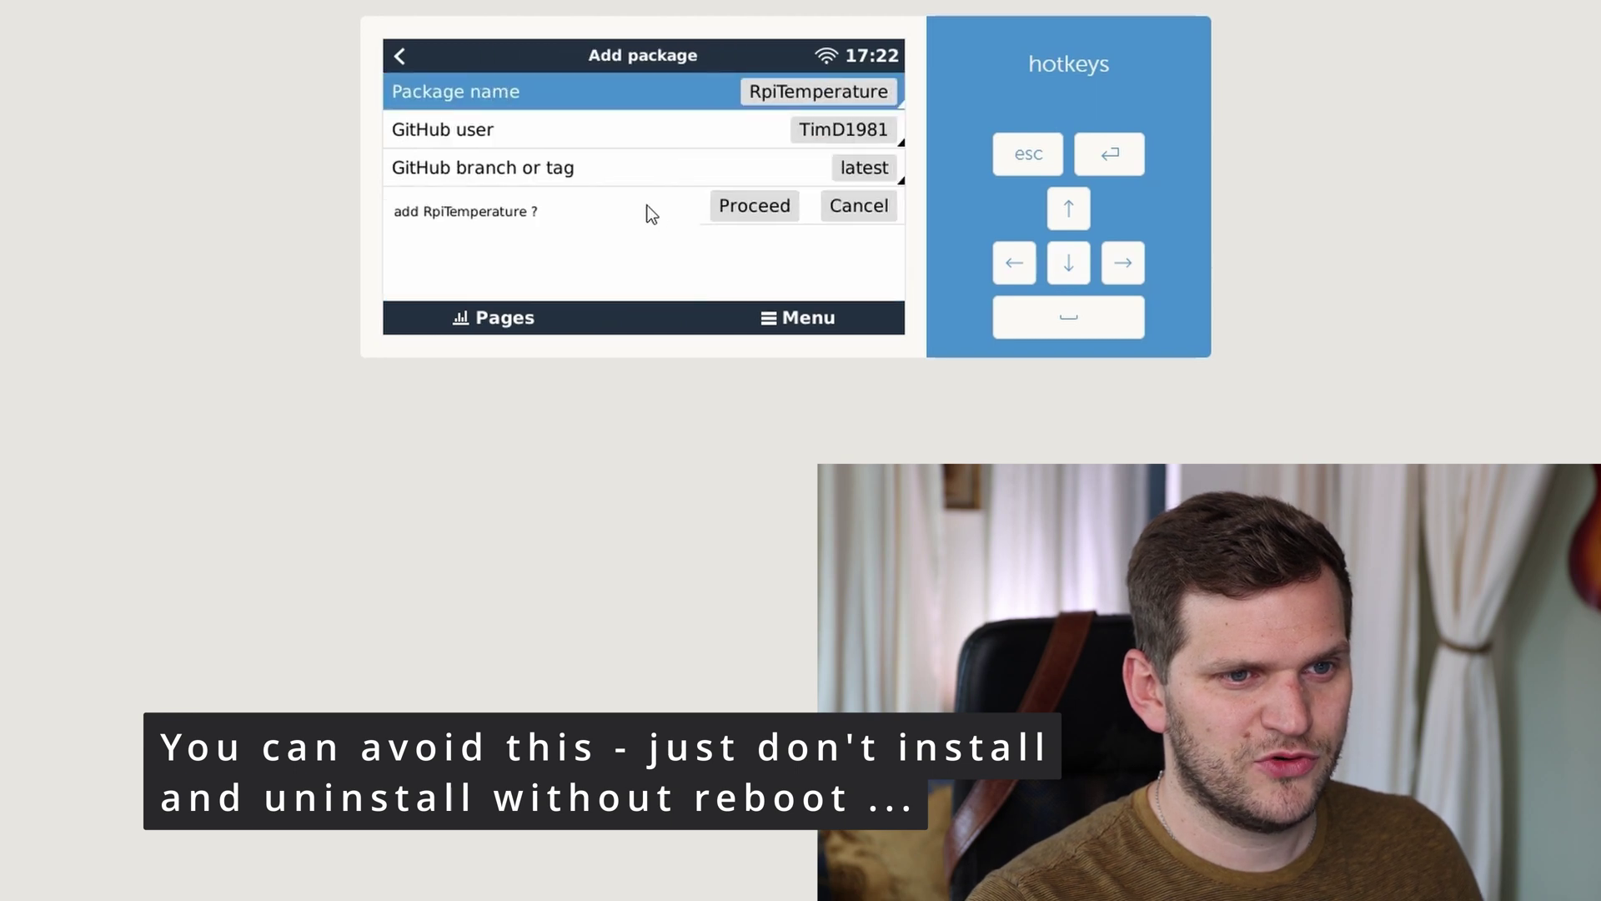
left_click(724, 204)
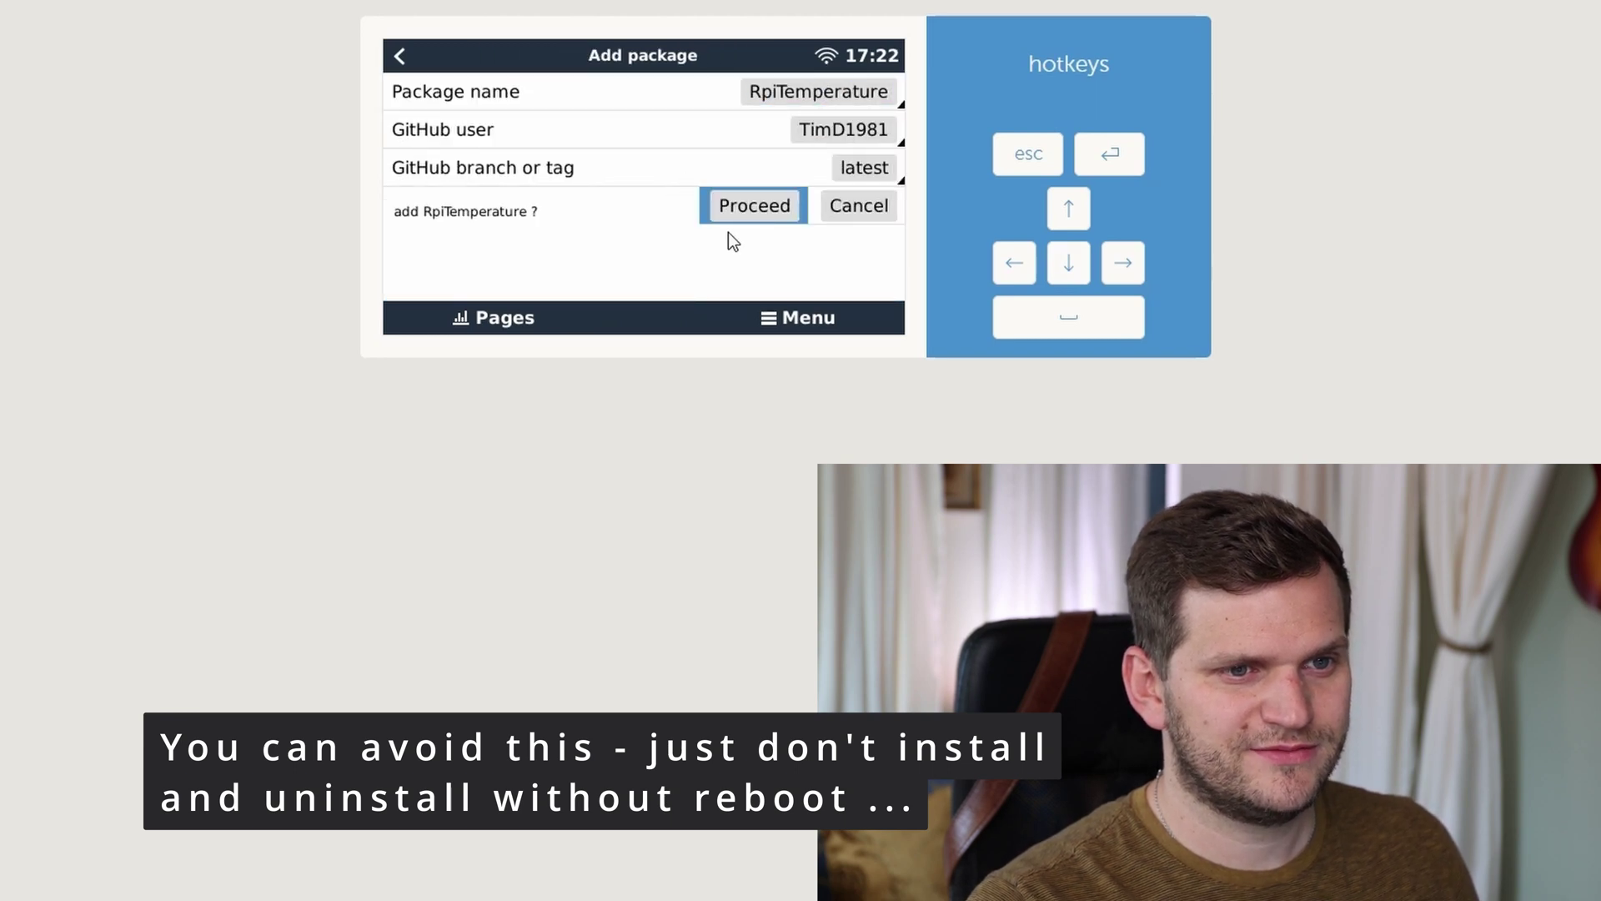
Reboot the device from Settings > General
left_click(608, 97)
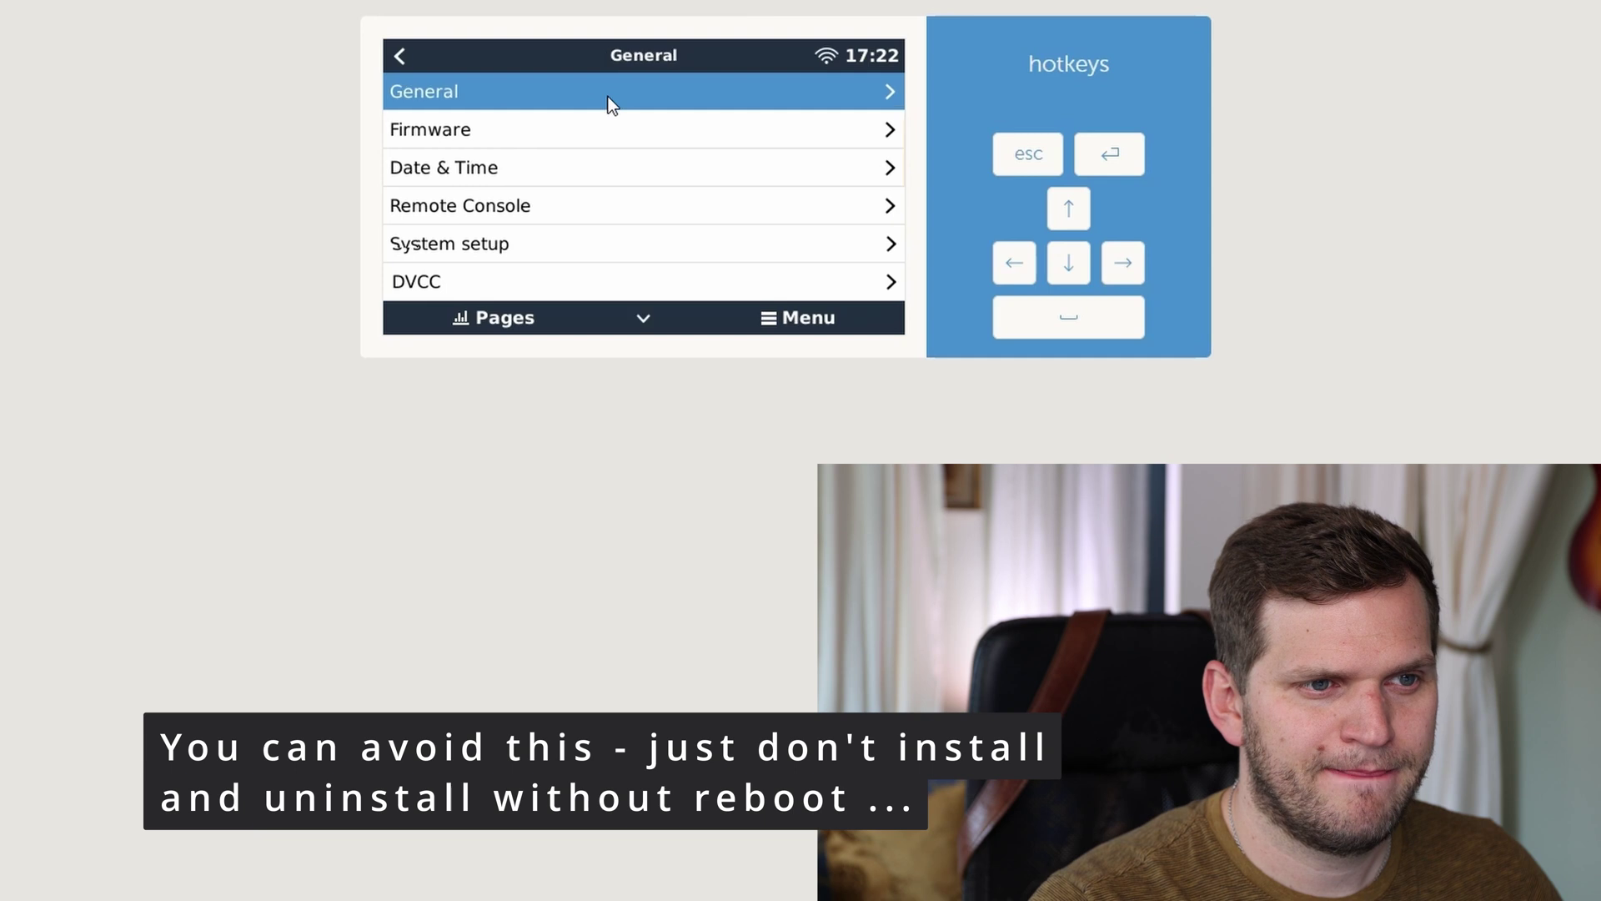
left_click(561, 243)
left_click(560, 244)
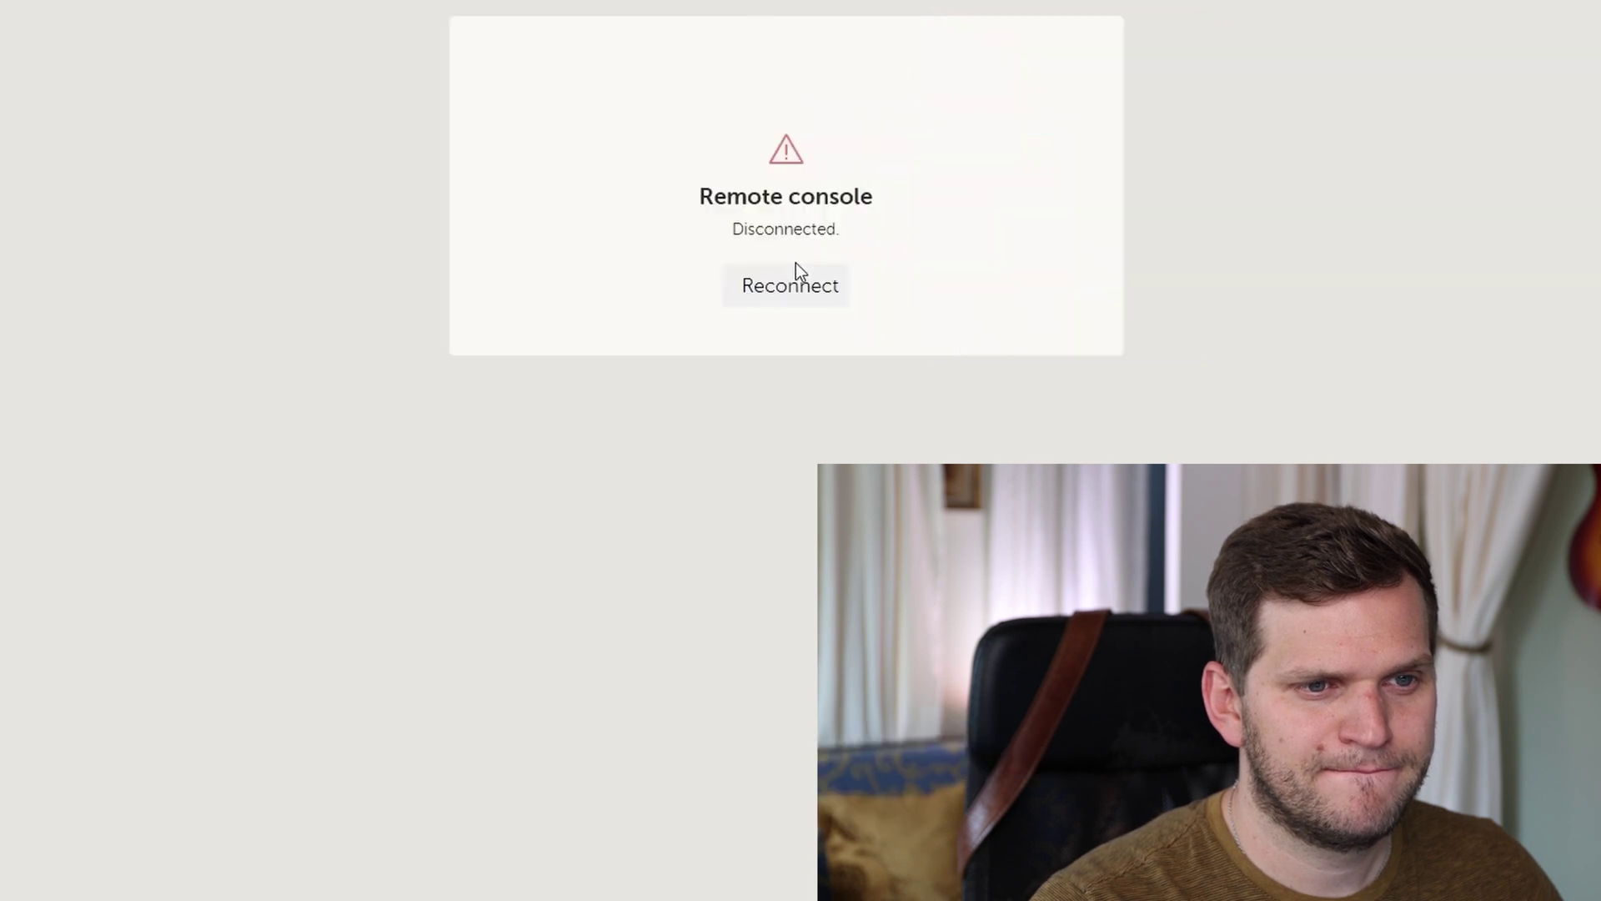
Reconnect to the console and open Package manager from Settings
left_click(807, 313)
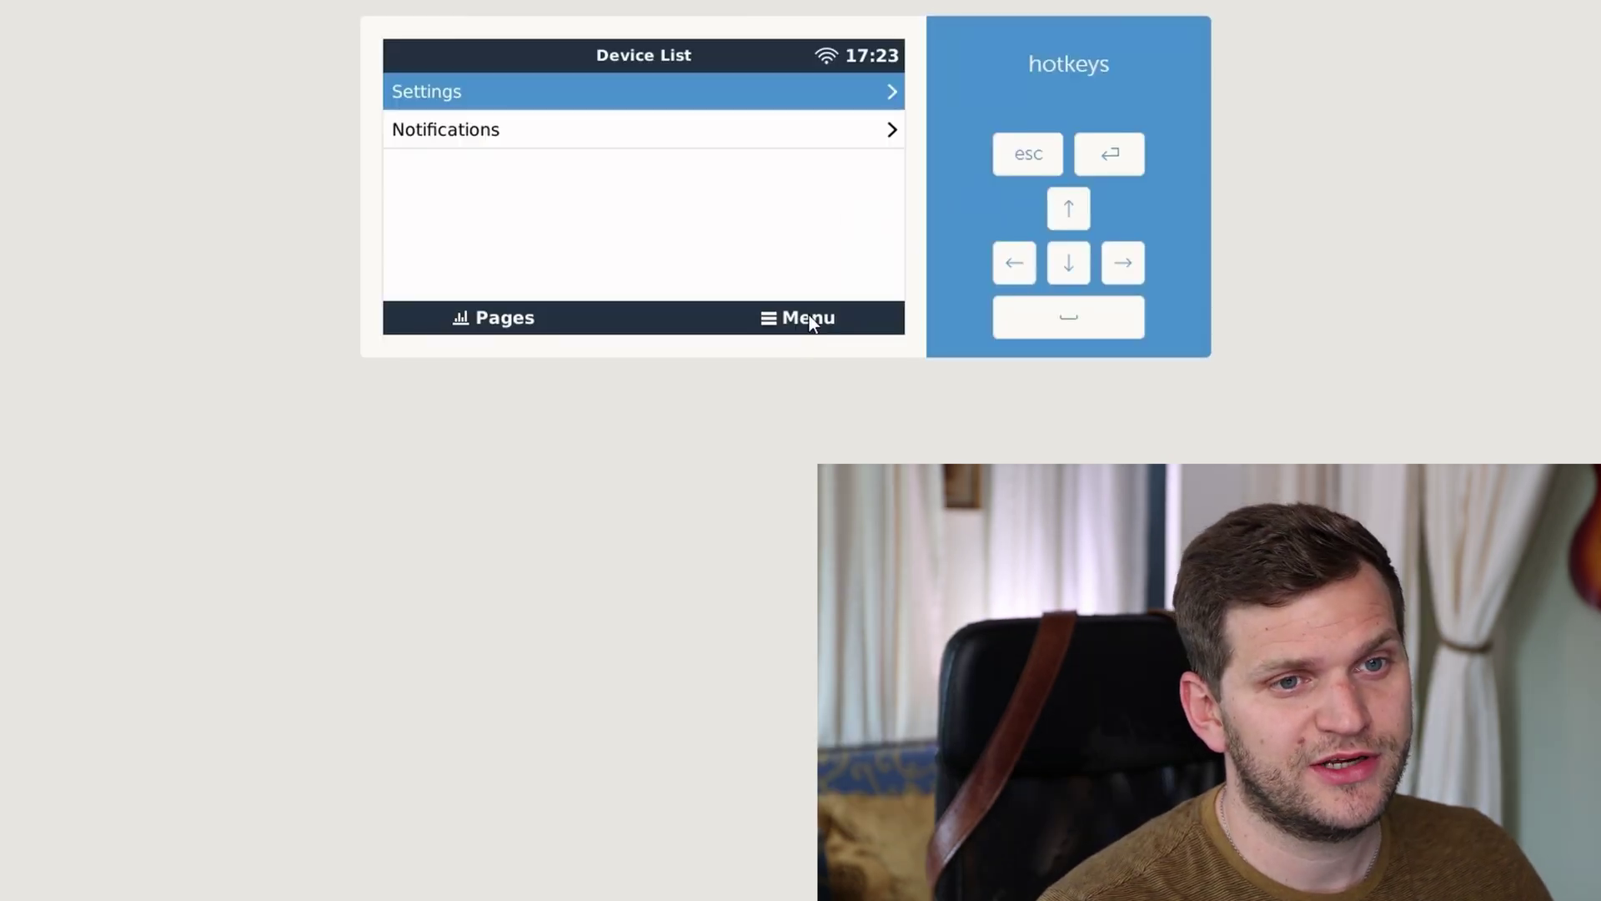
left_click(863, 97)
left_click(1073, 272)
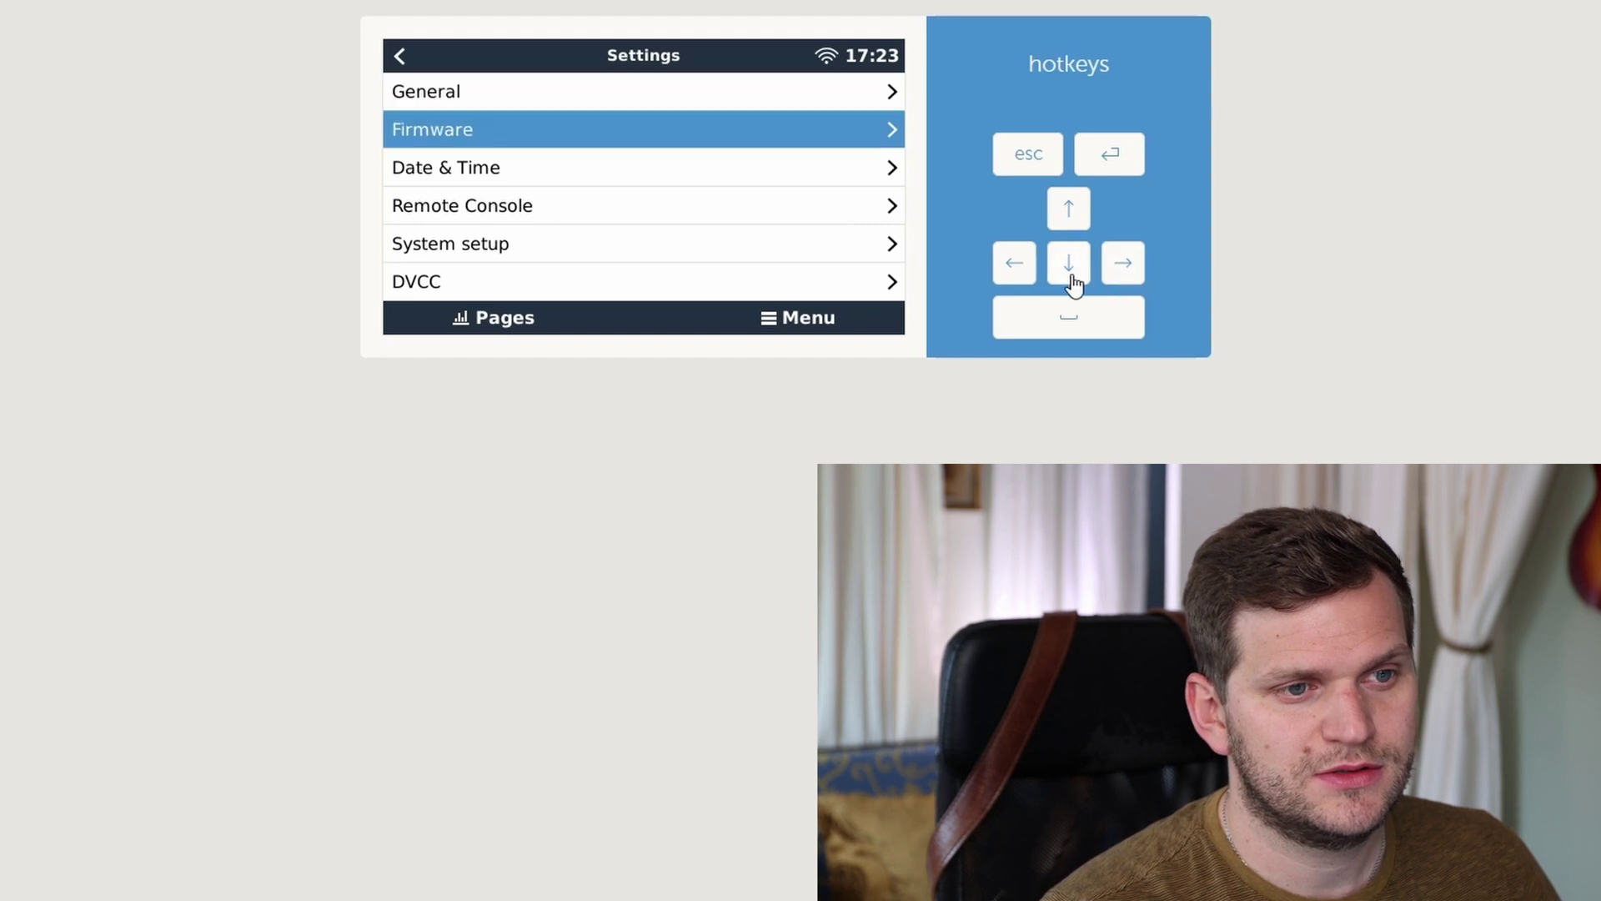
left_click(1075, 282)
key("Down")
key("Down")
key("Down")
key("Down")
key("Down")
key("Down")
key("Down")
key("Down")
key("Down")
key("Down")
key("Down")
key("Down")
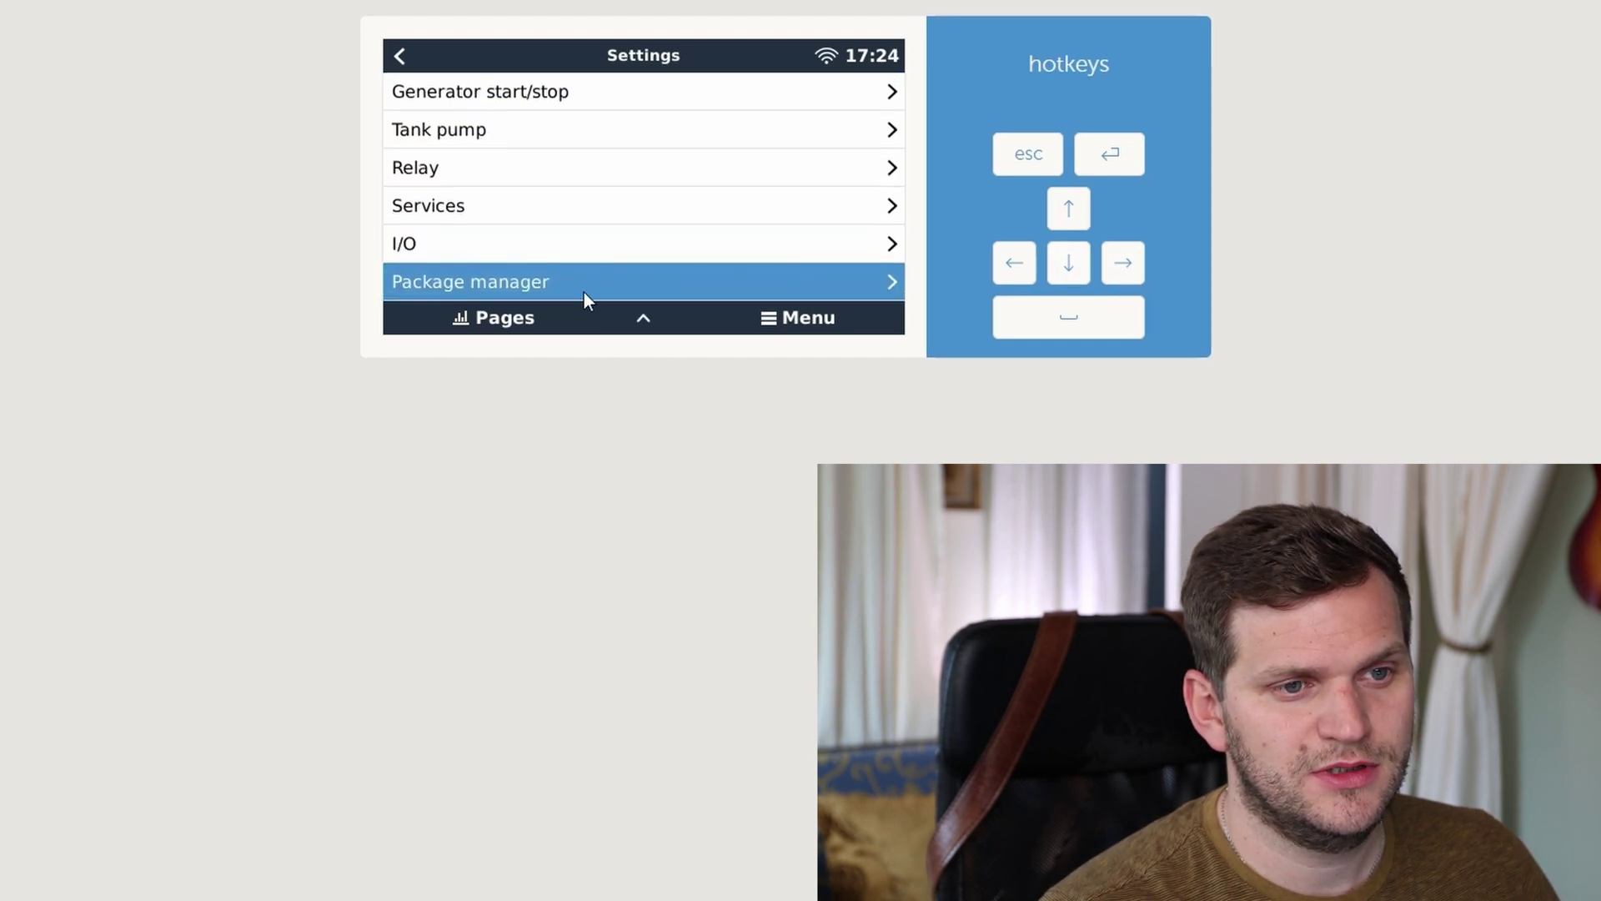
left_click(589, 284)
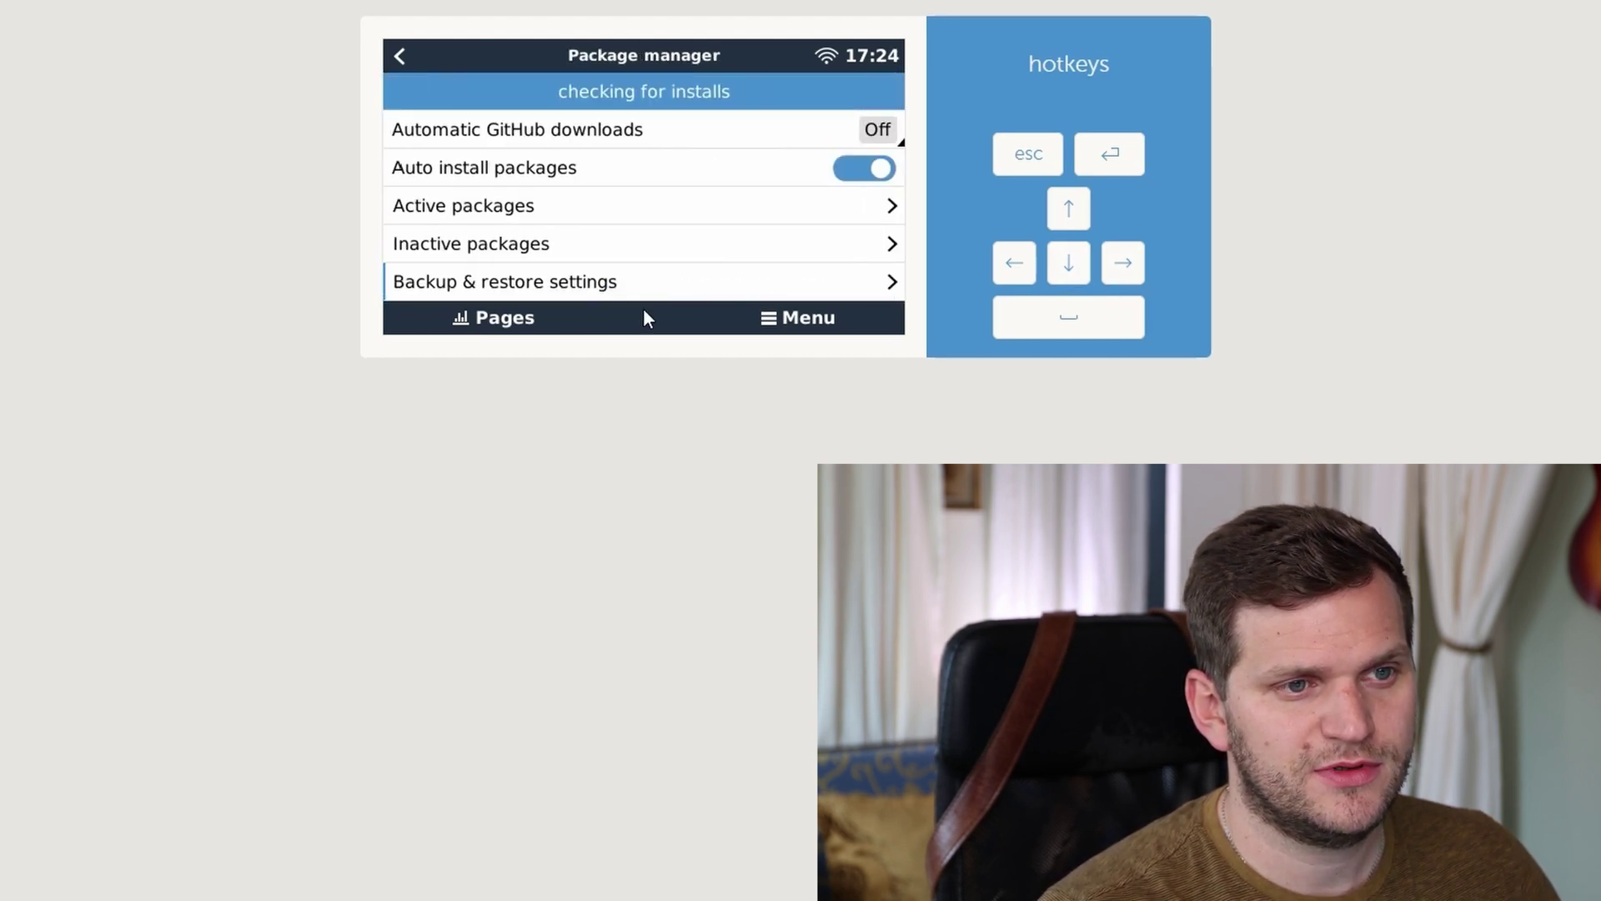
Add RpiTemperature from Inactive packages, then view the Active packages list
left_click(1076, 266)
left_click(1076, 265)
left_click(1076, 265)
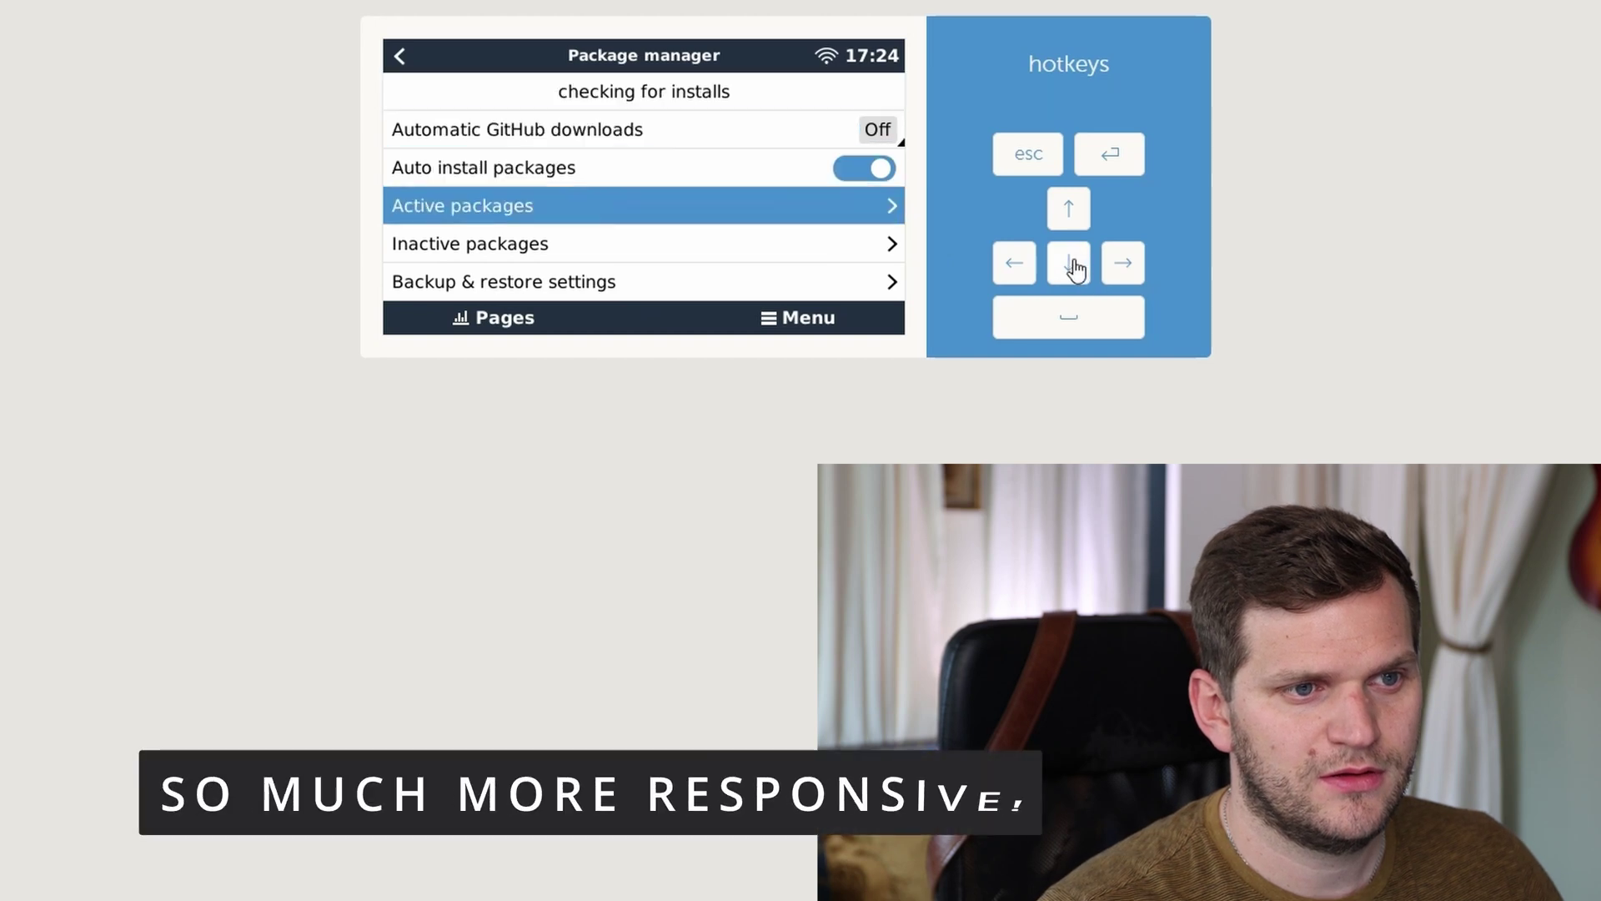
left_click(1076, 267)
key("Right")
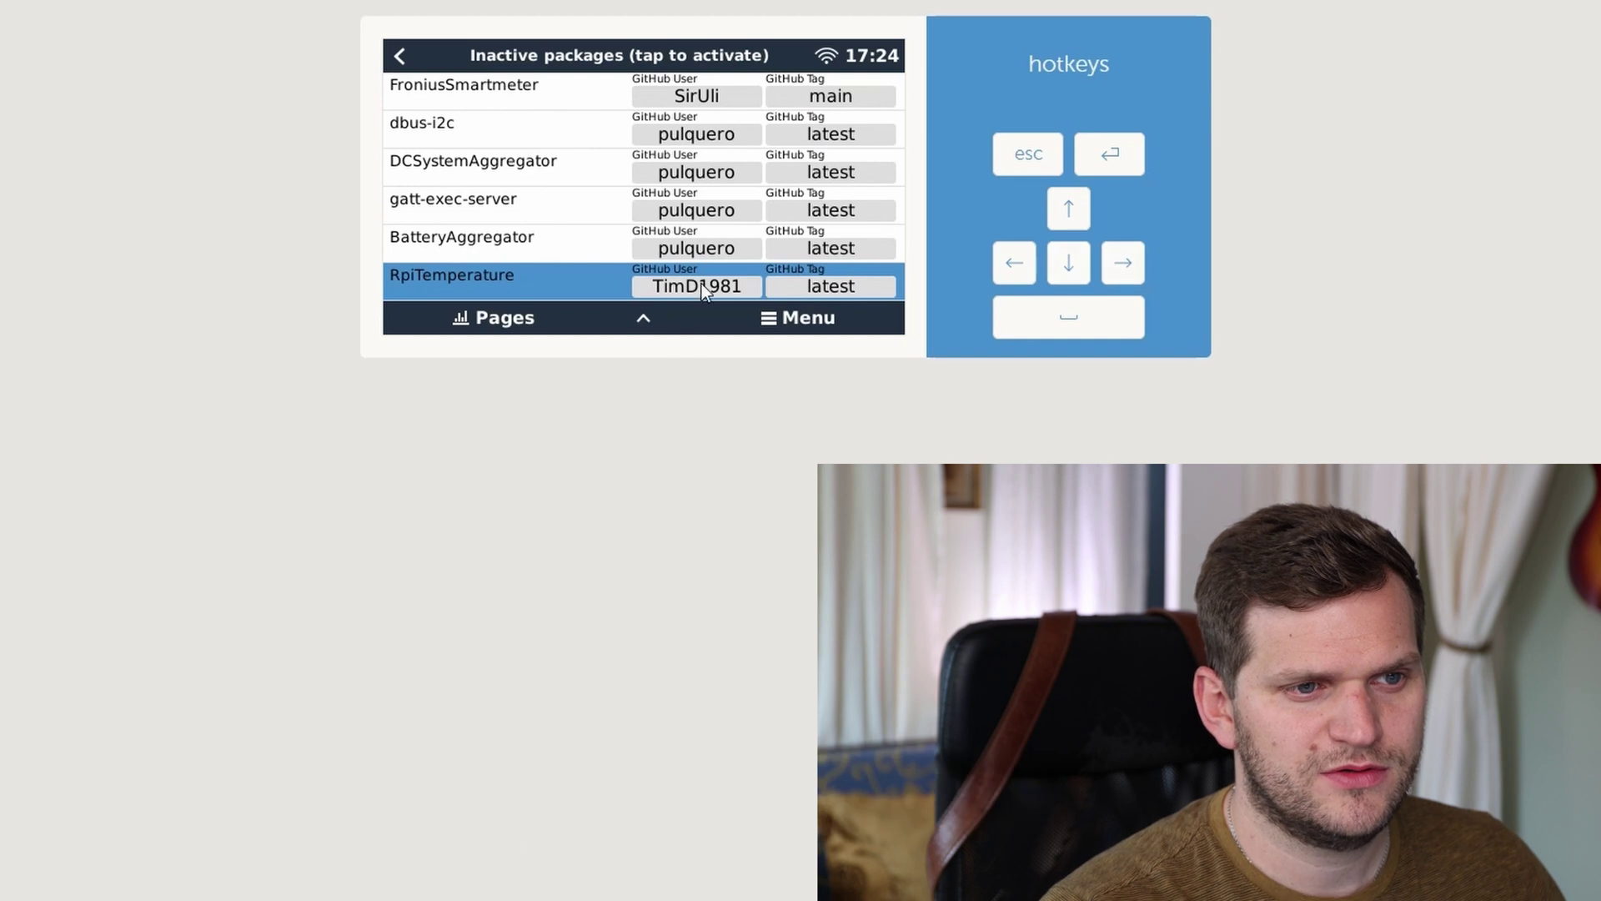
left_click(702, 284)
left_click(741, 207)
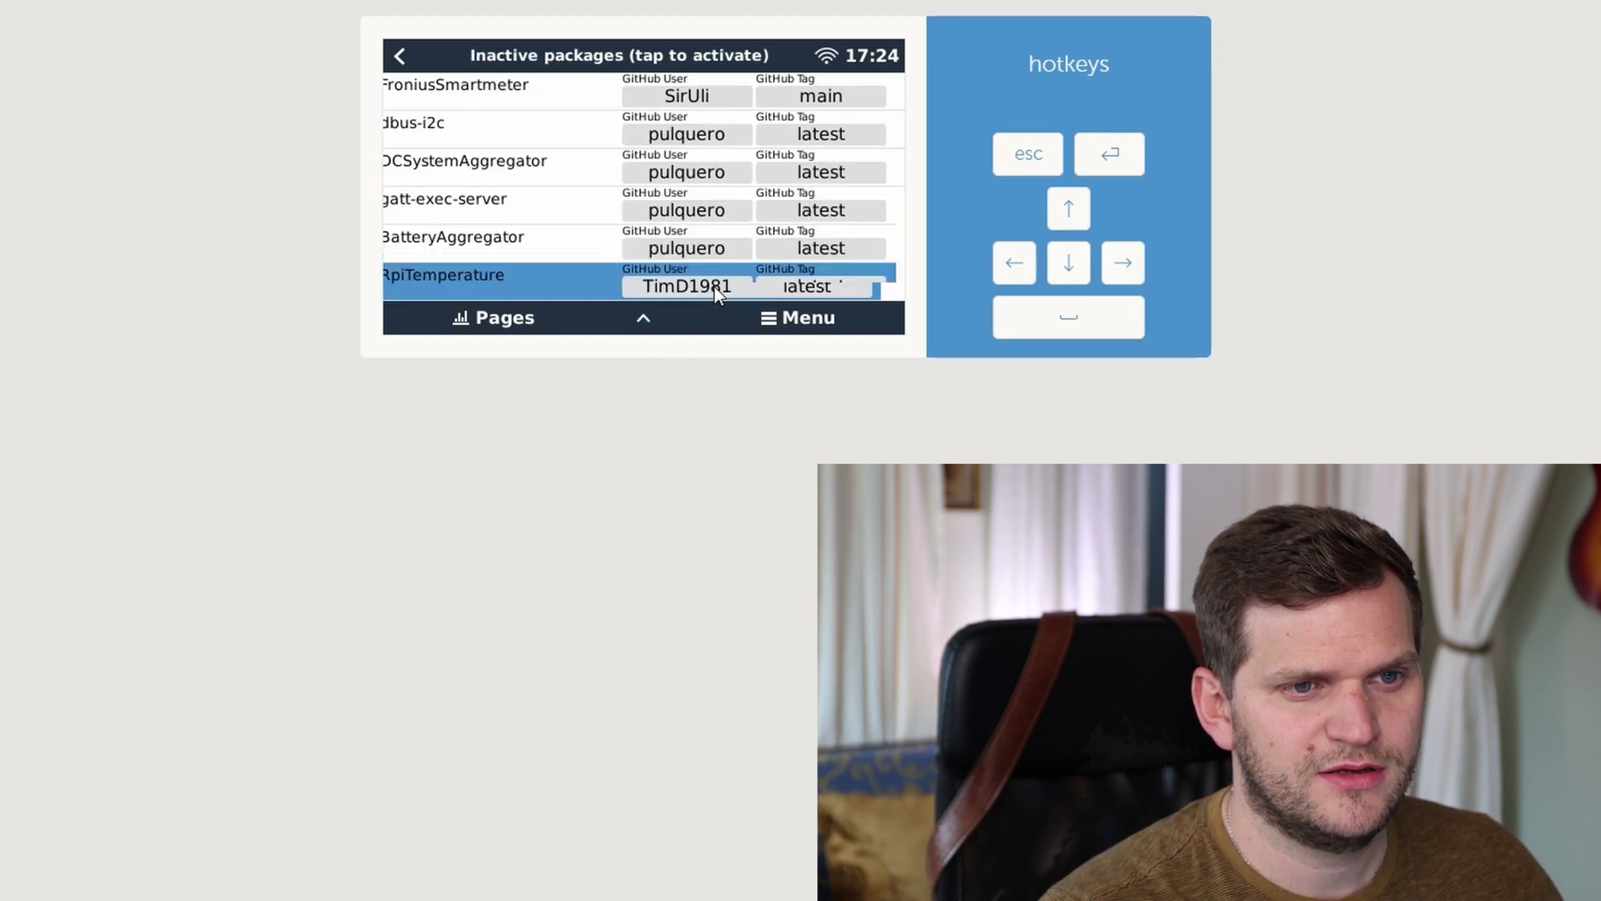
left_click(403, 54)
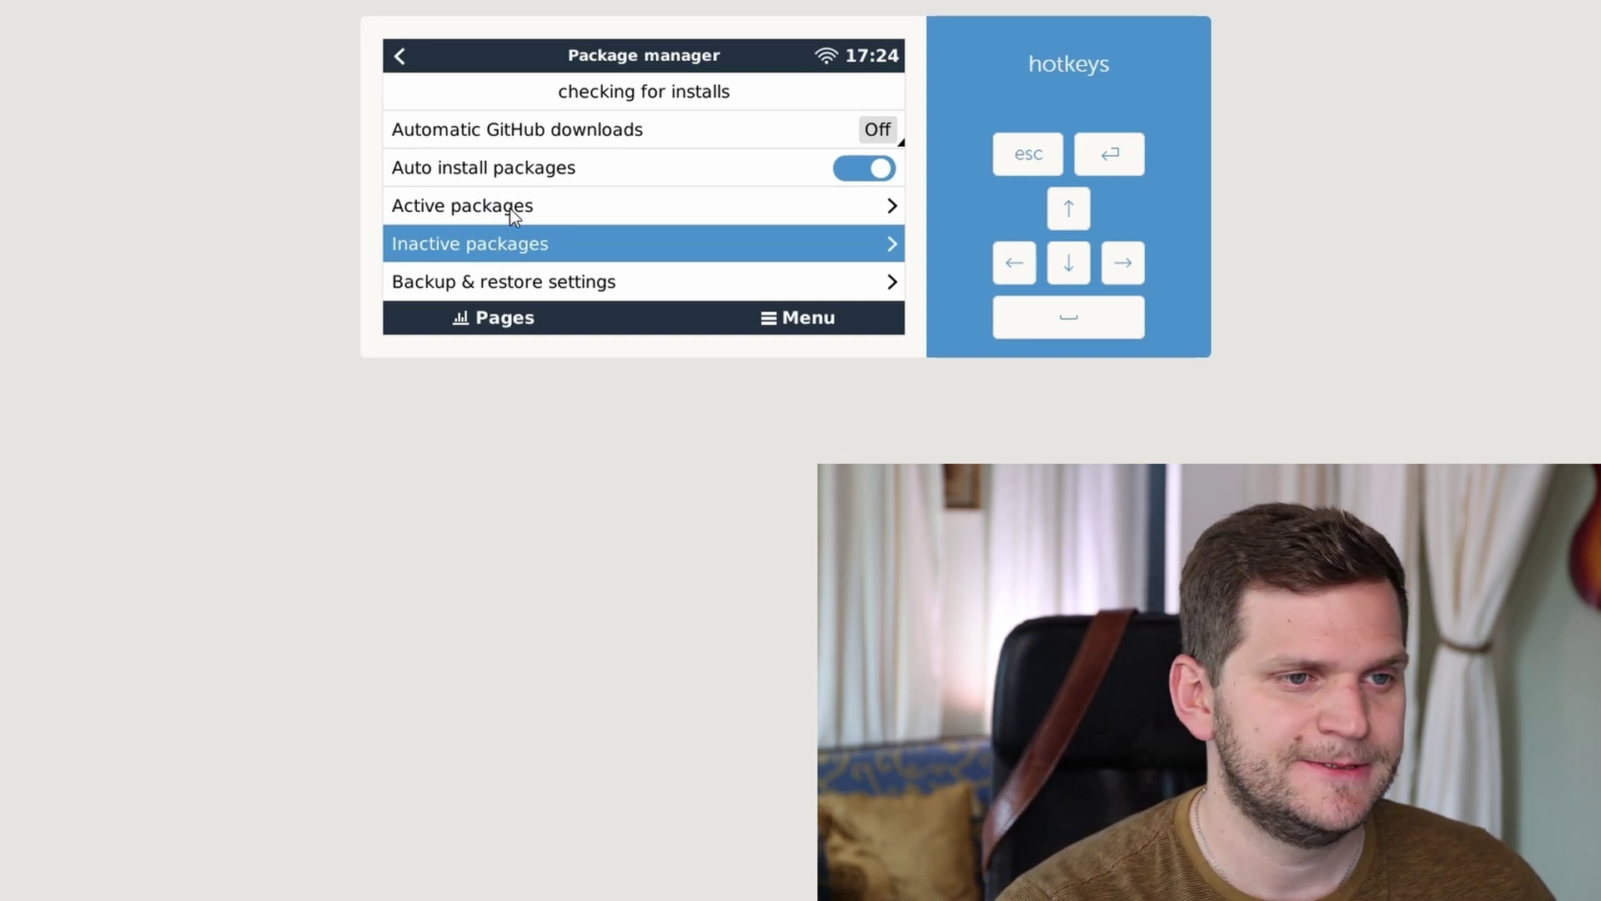
left_click(509, 208)
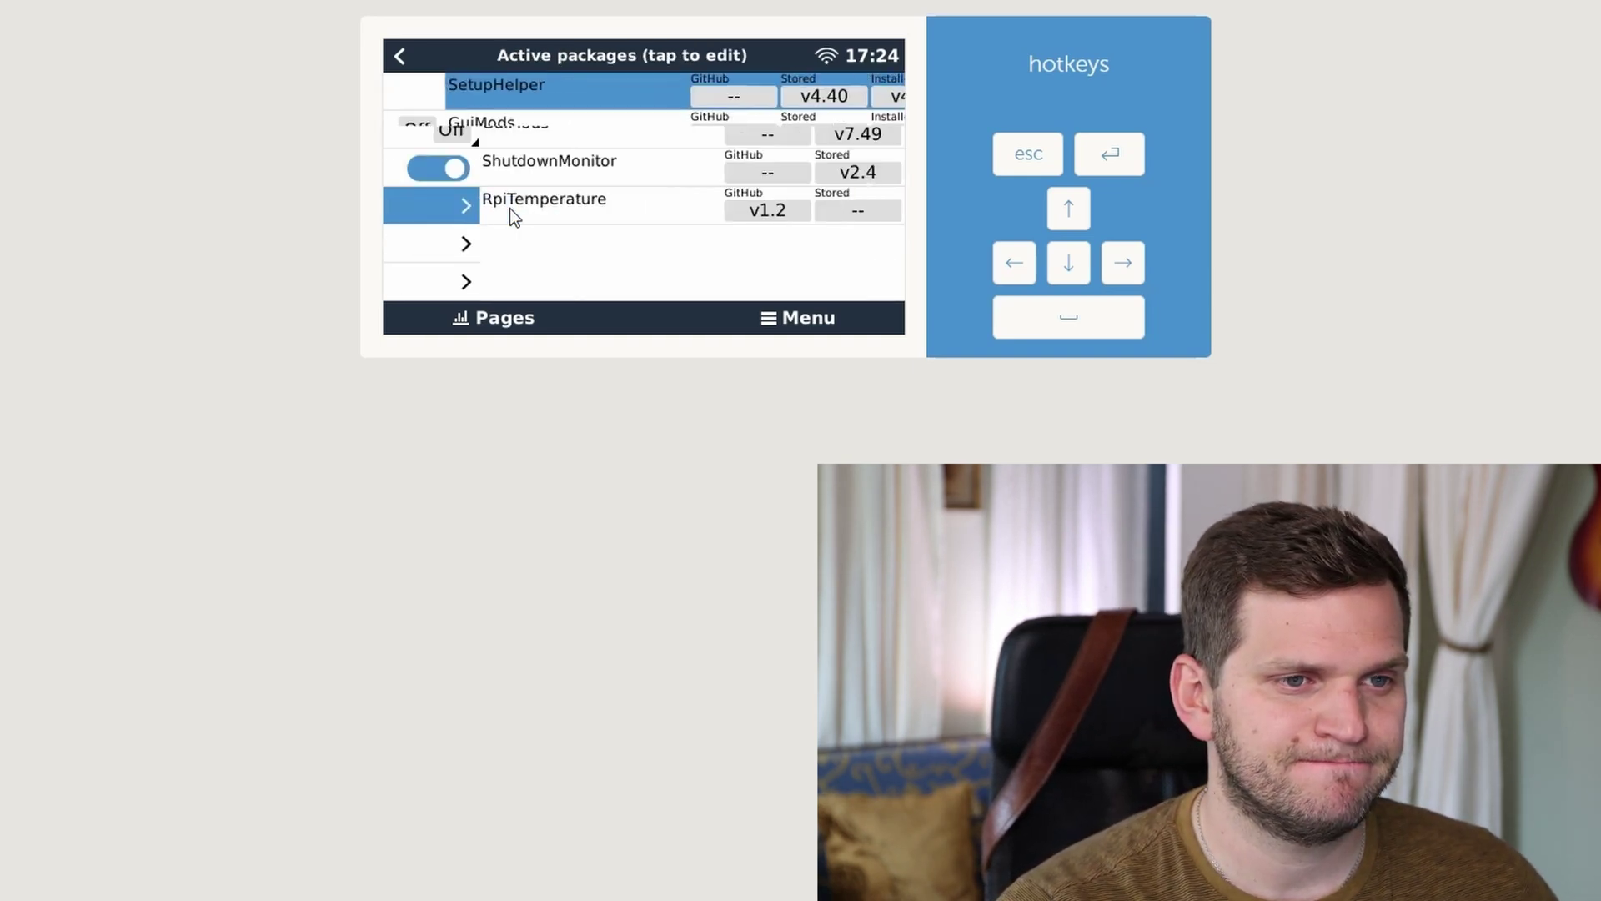
Download RpiTemperature, retrying until v1.2 is stored, then install it
left_click(584, 208)
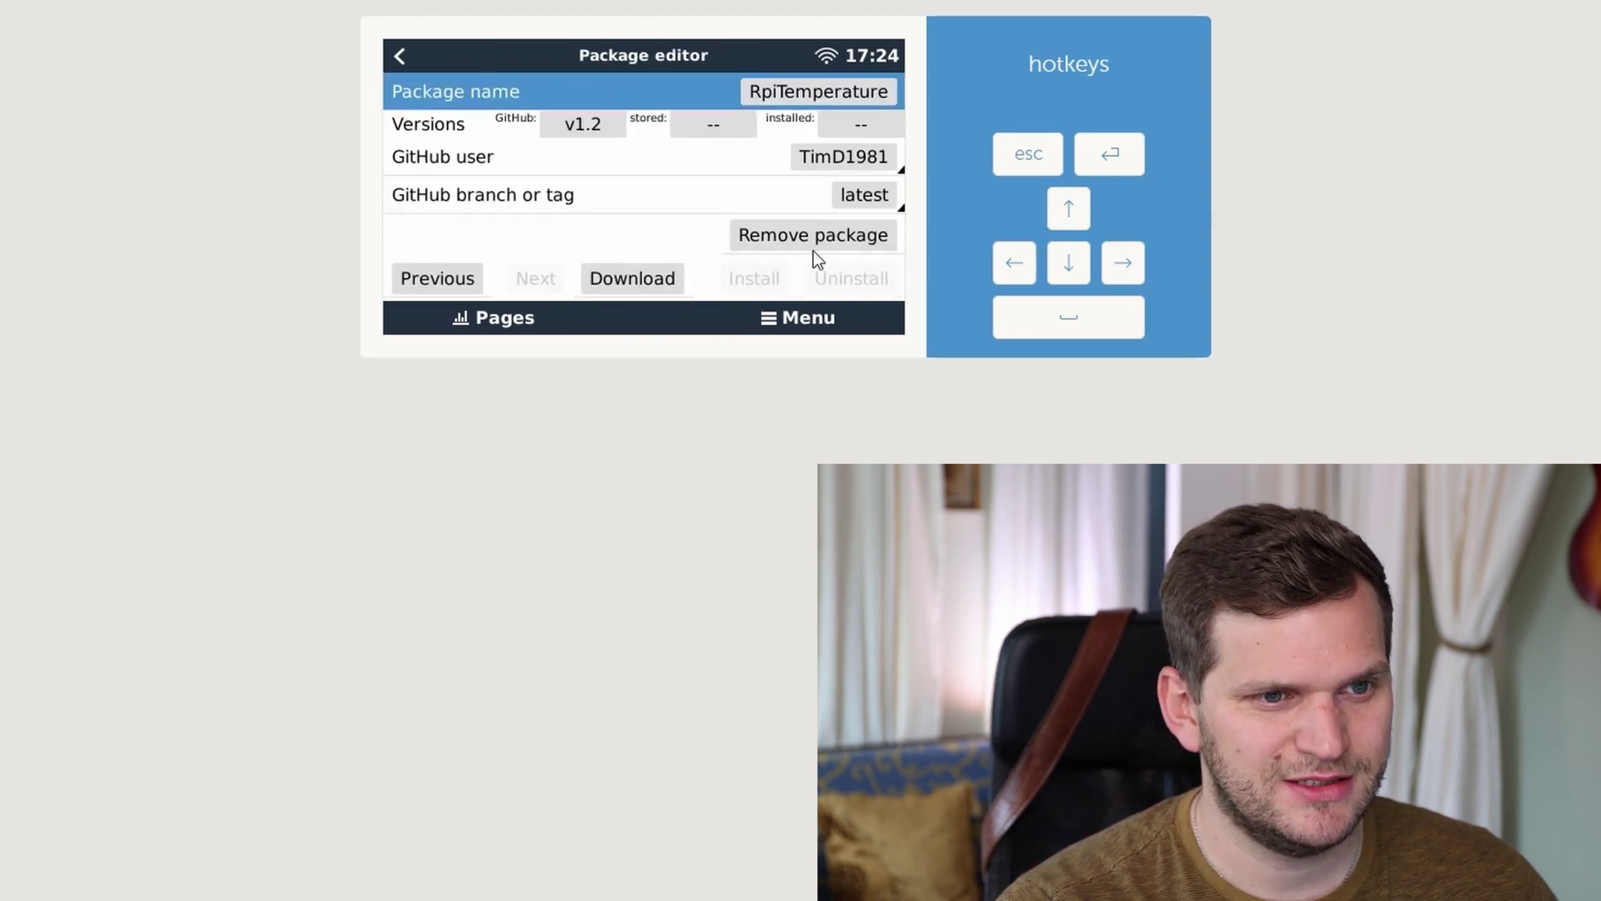
left_click(631, 281)
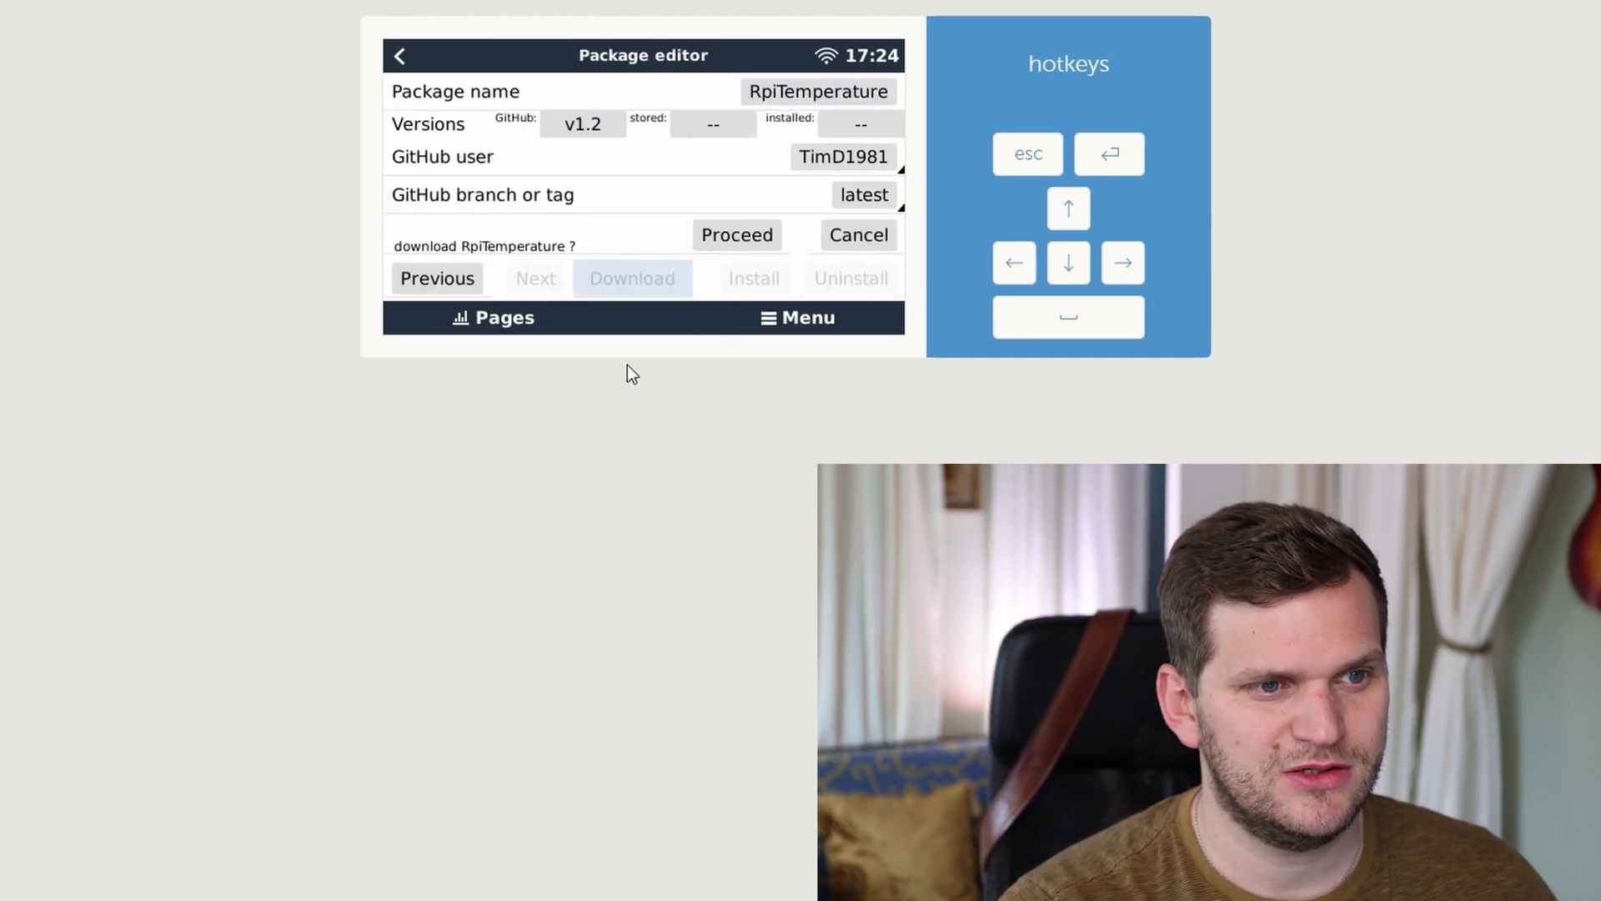
left_click(761, 245)
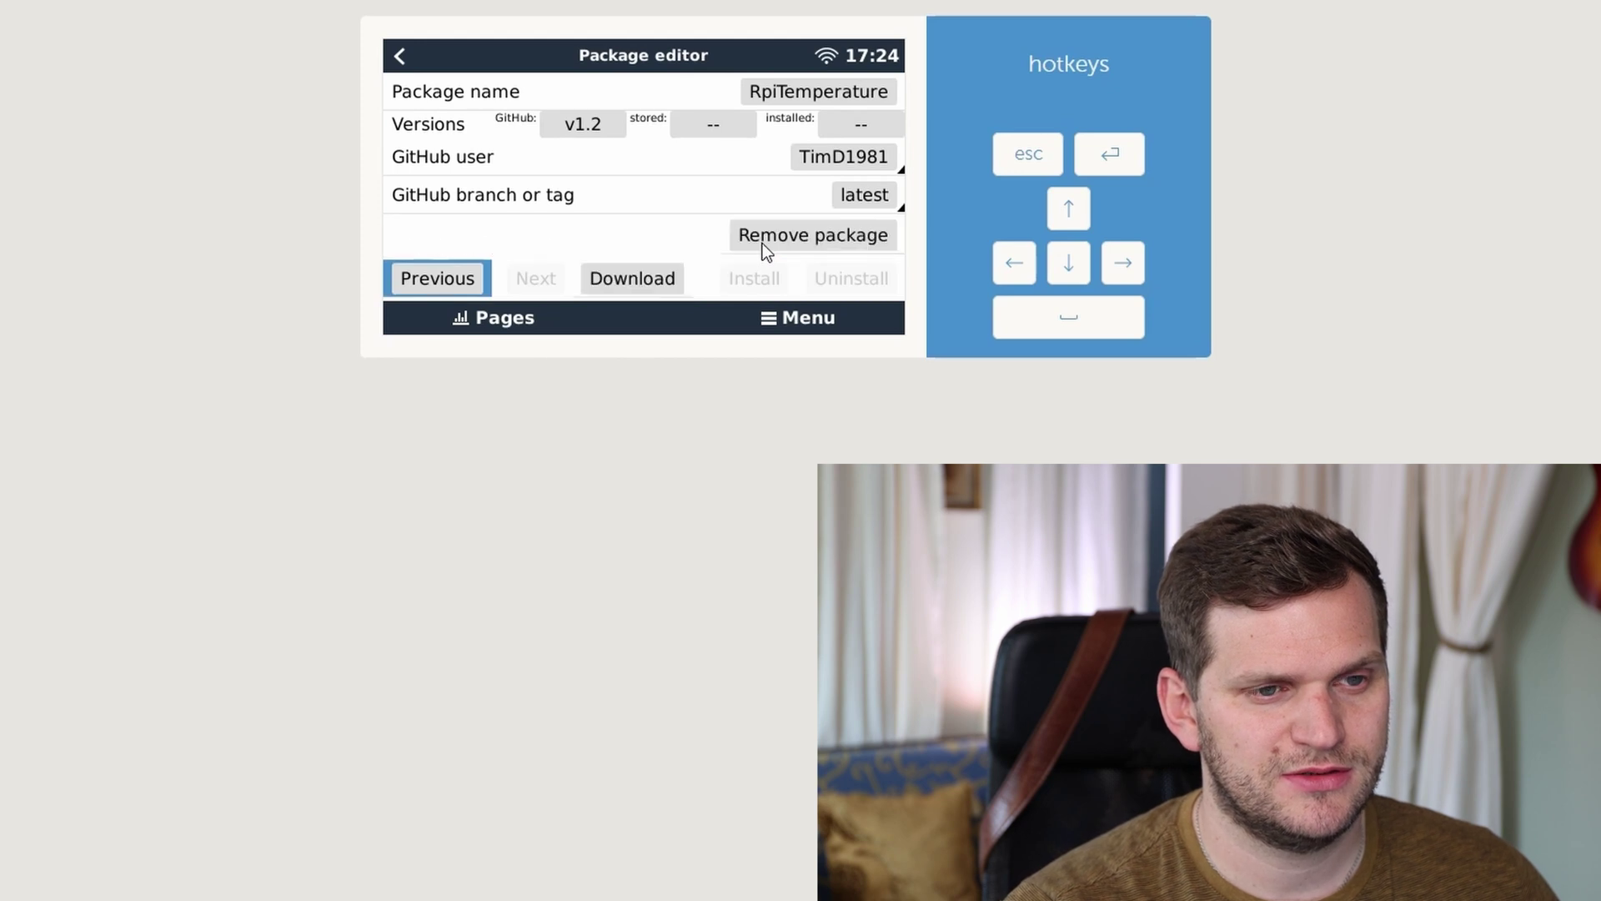
left_click(664, 288)
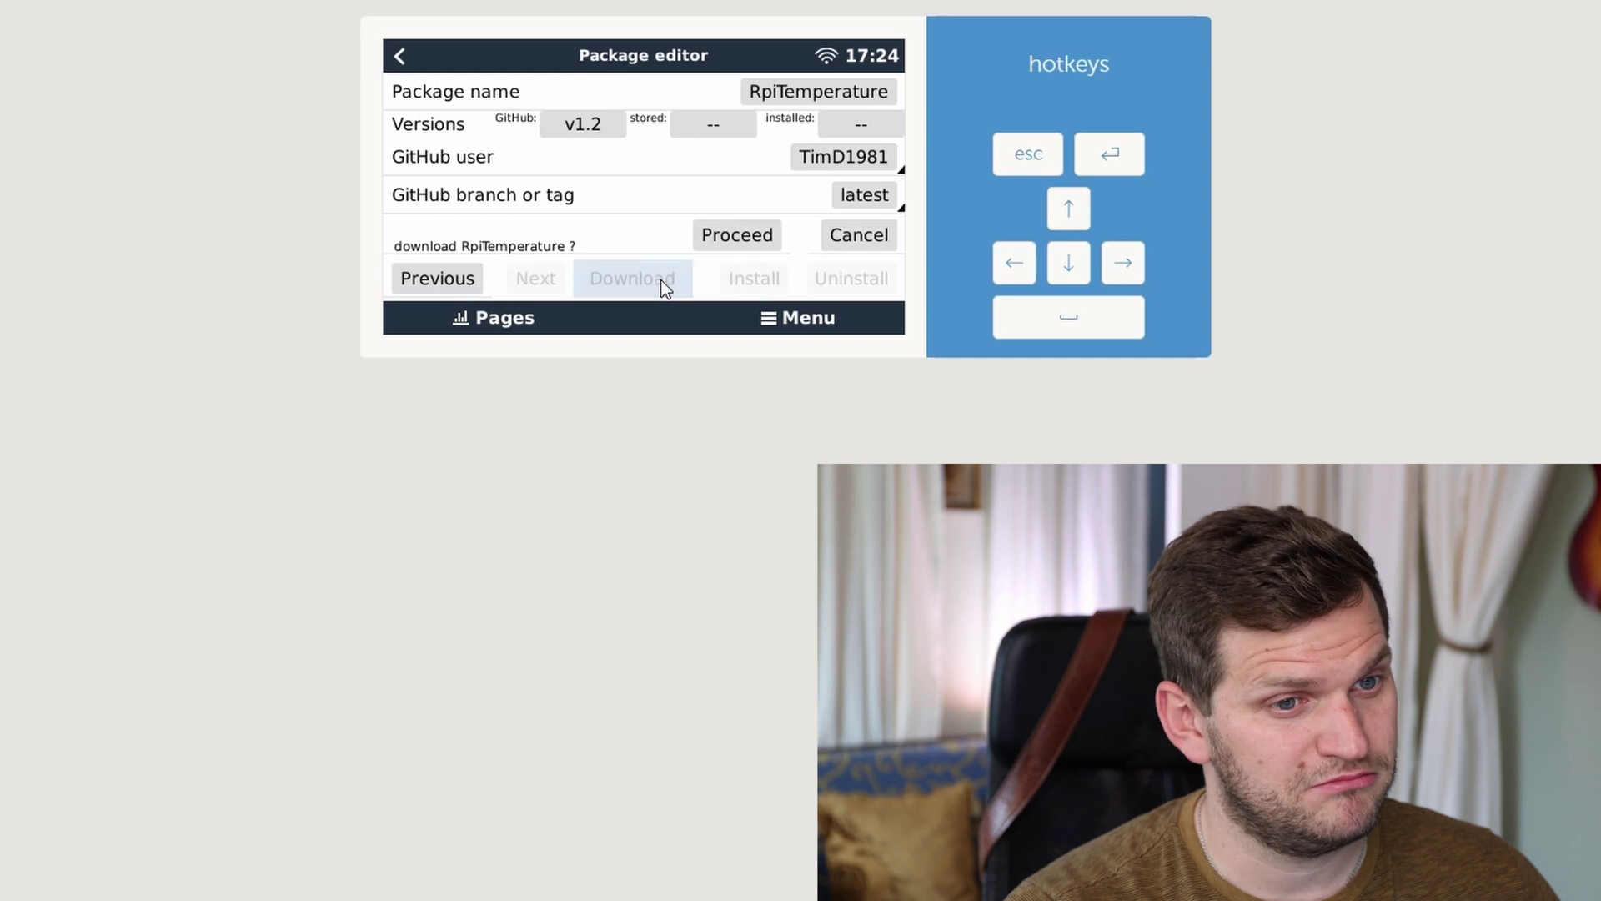
left_click(761, 242)
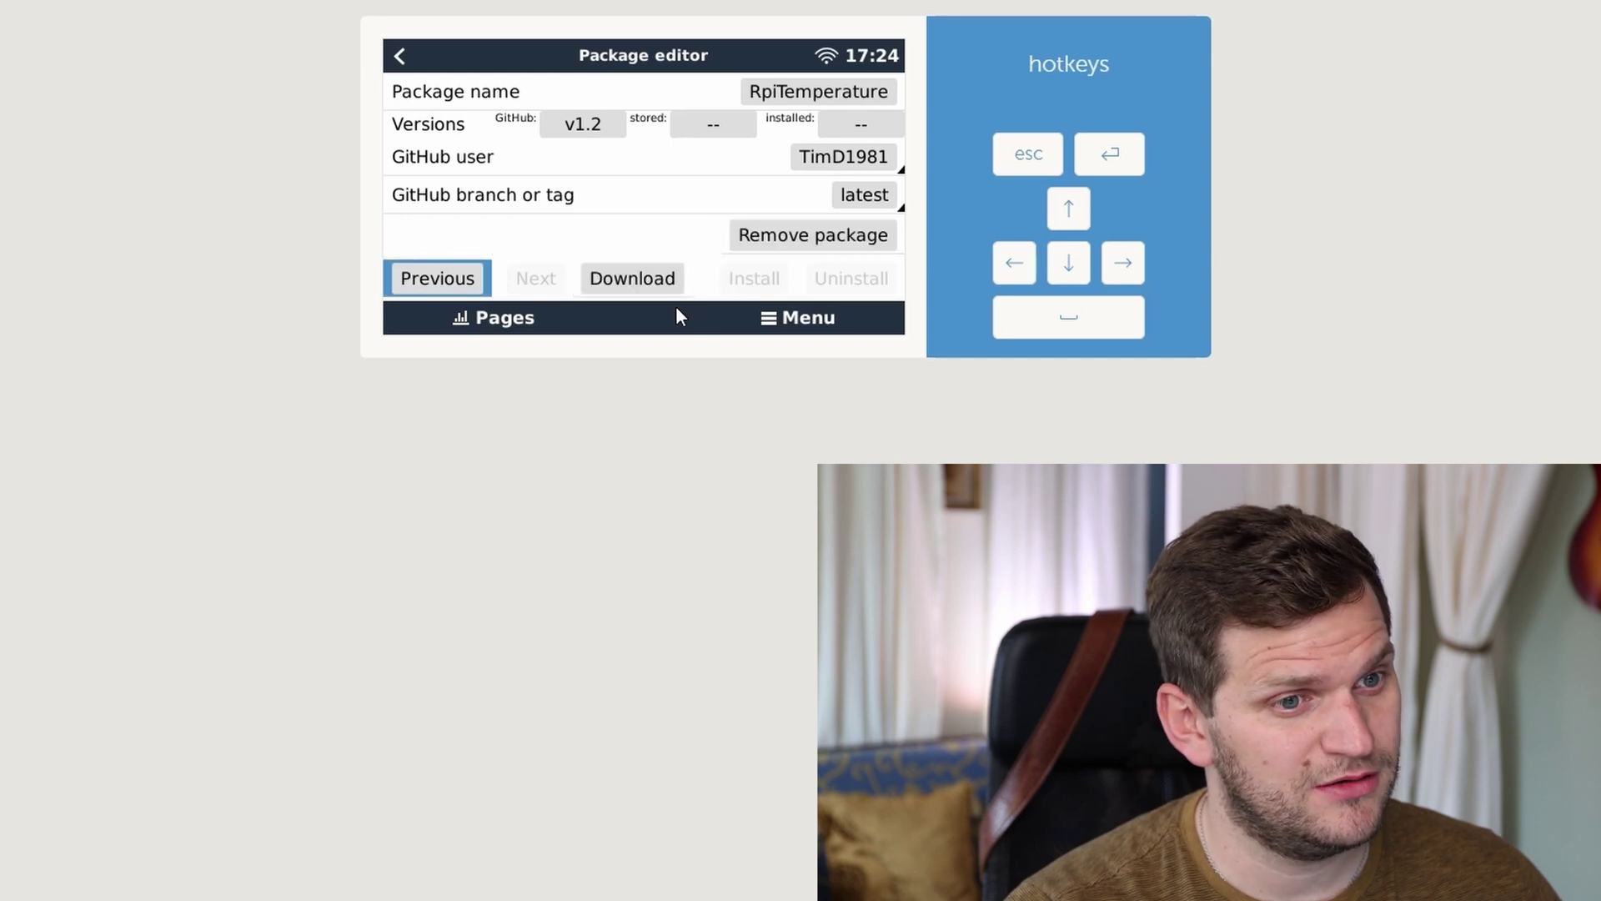
left_click(648, 288)
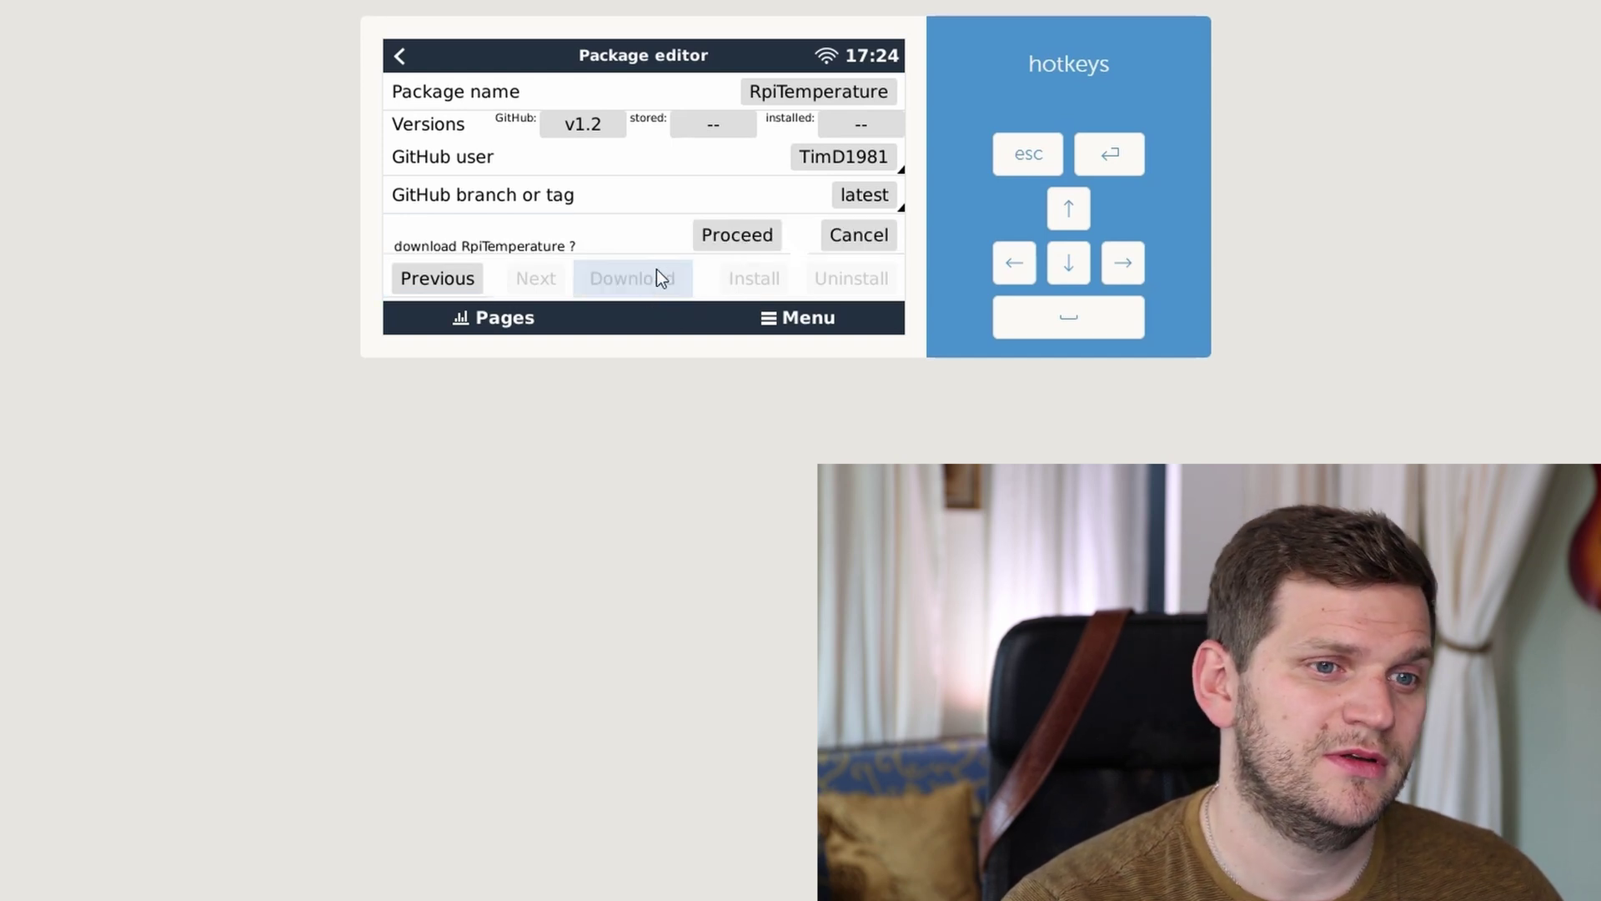
left_click(734, 238)
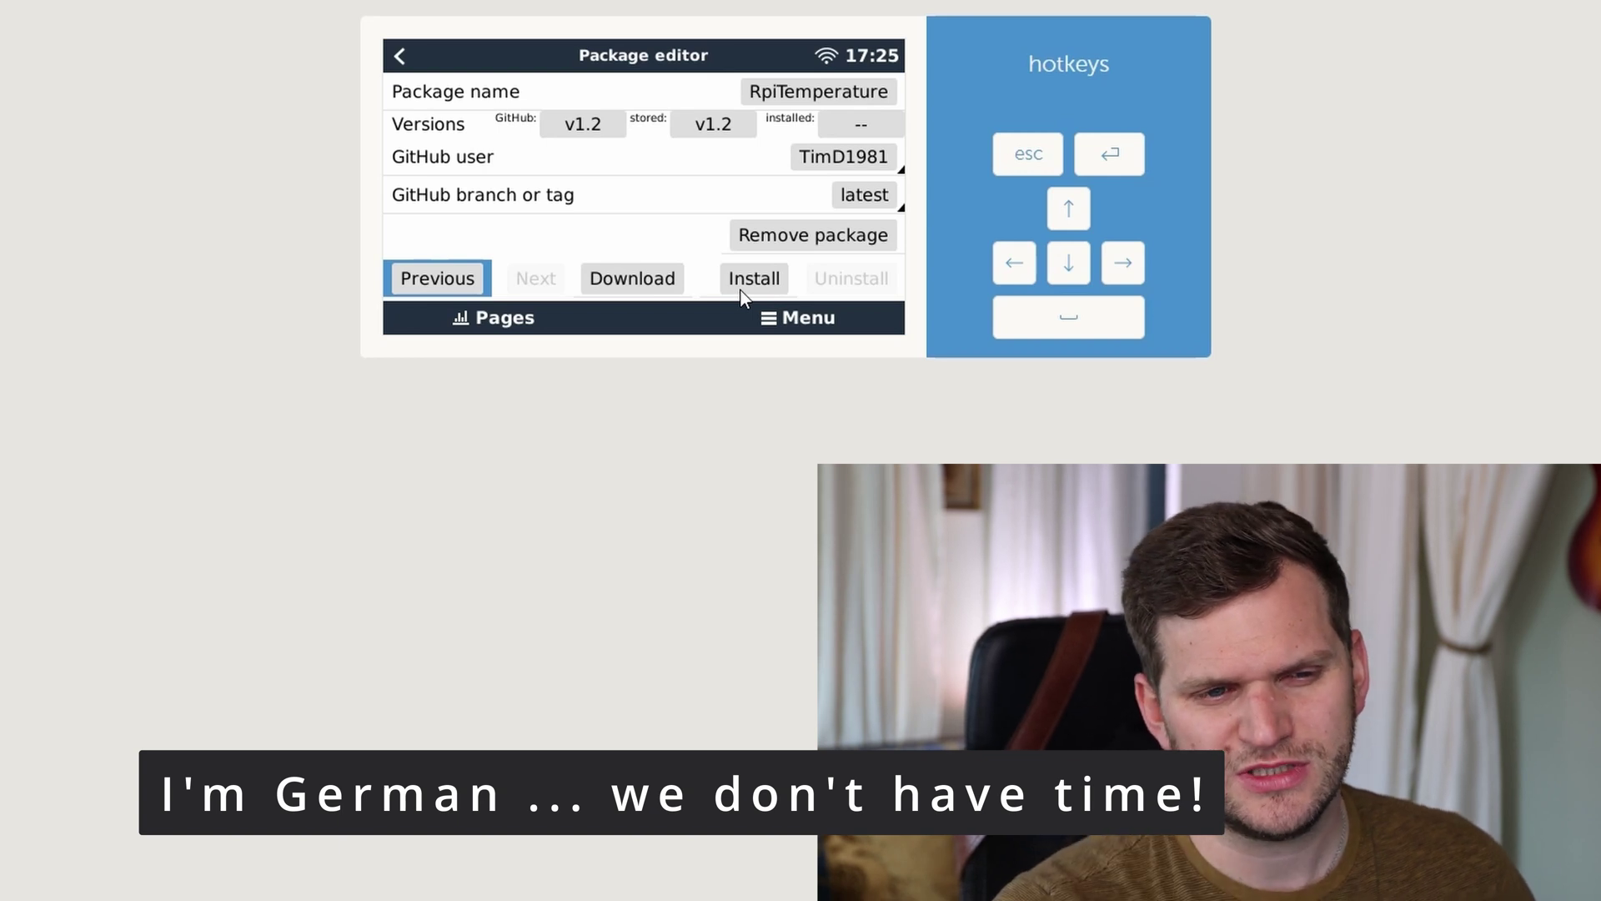
left_click(741, 290)
left_click(729, 240)
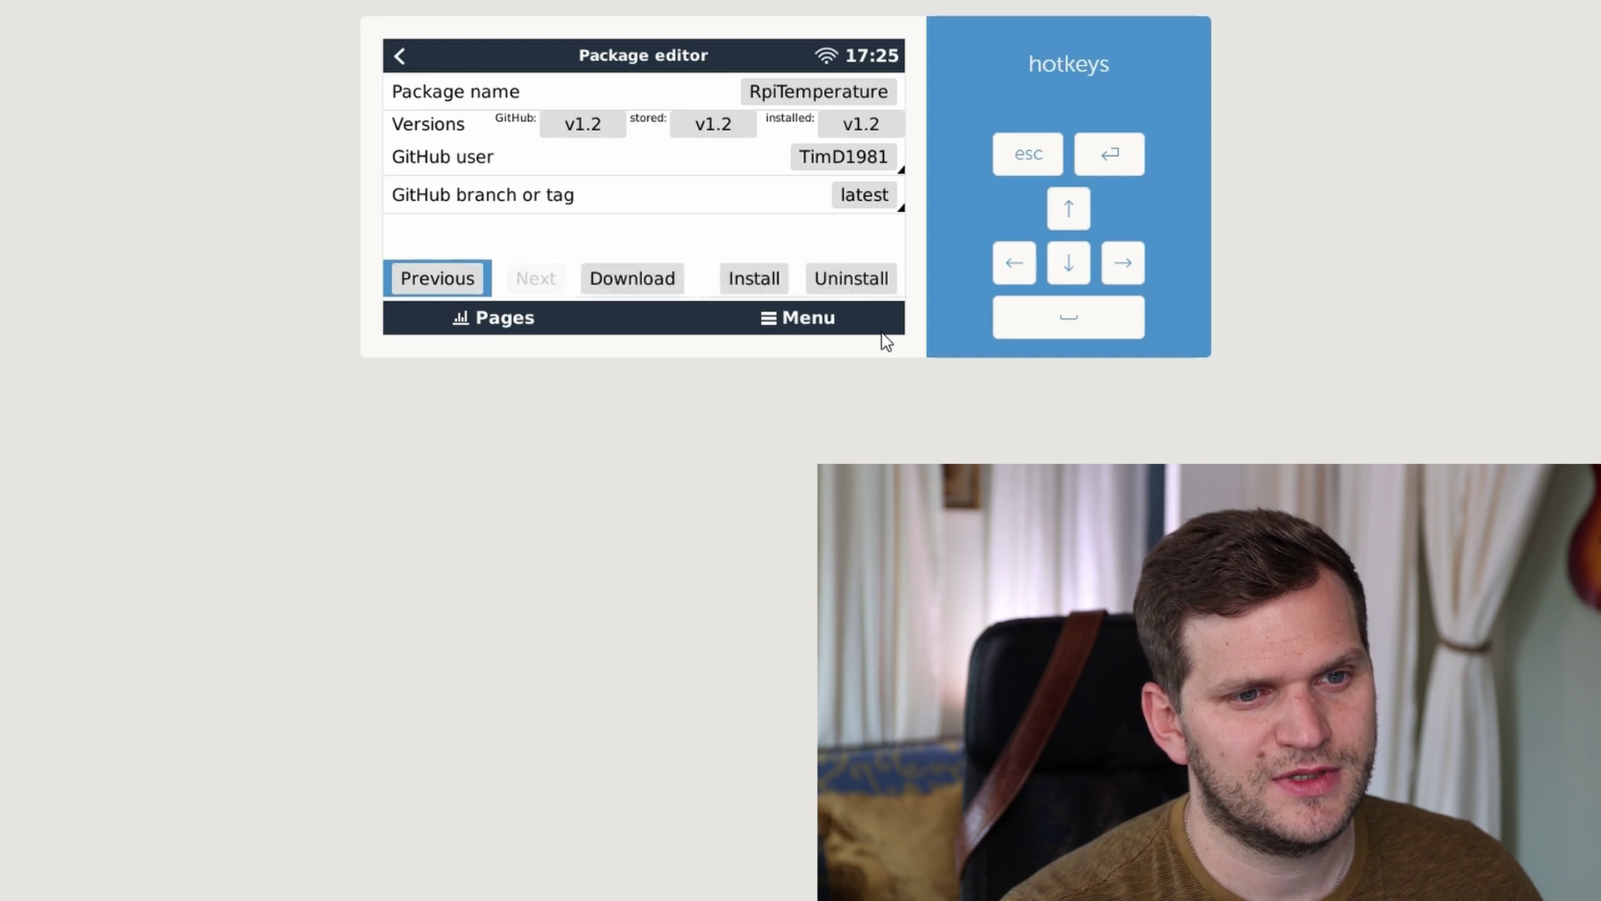
Leave the package editor and inspect the Pi Processor temp device's setup page
left_click(822, 324)
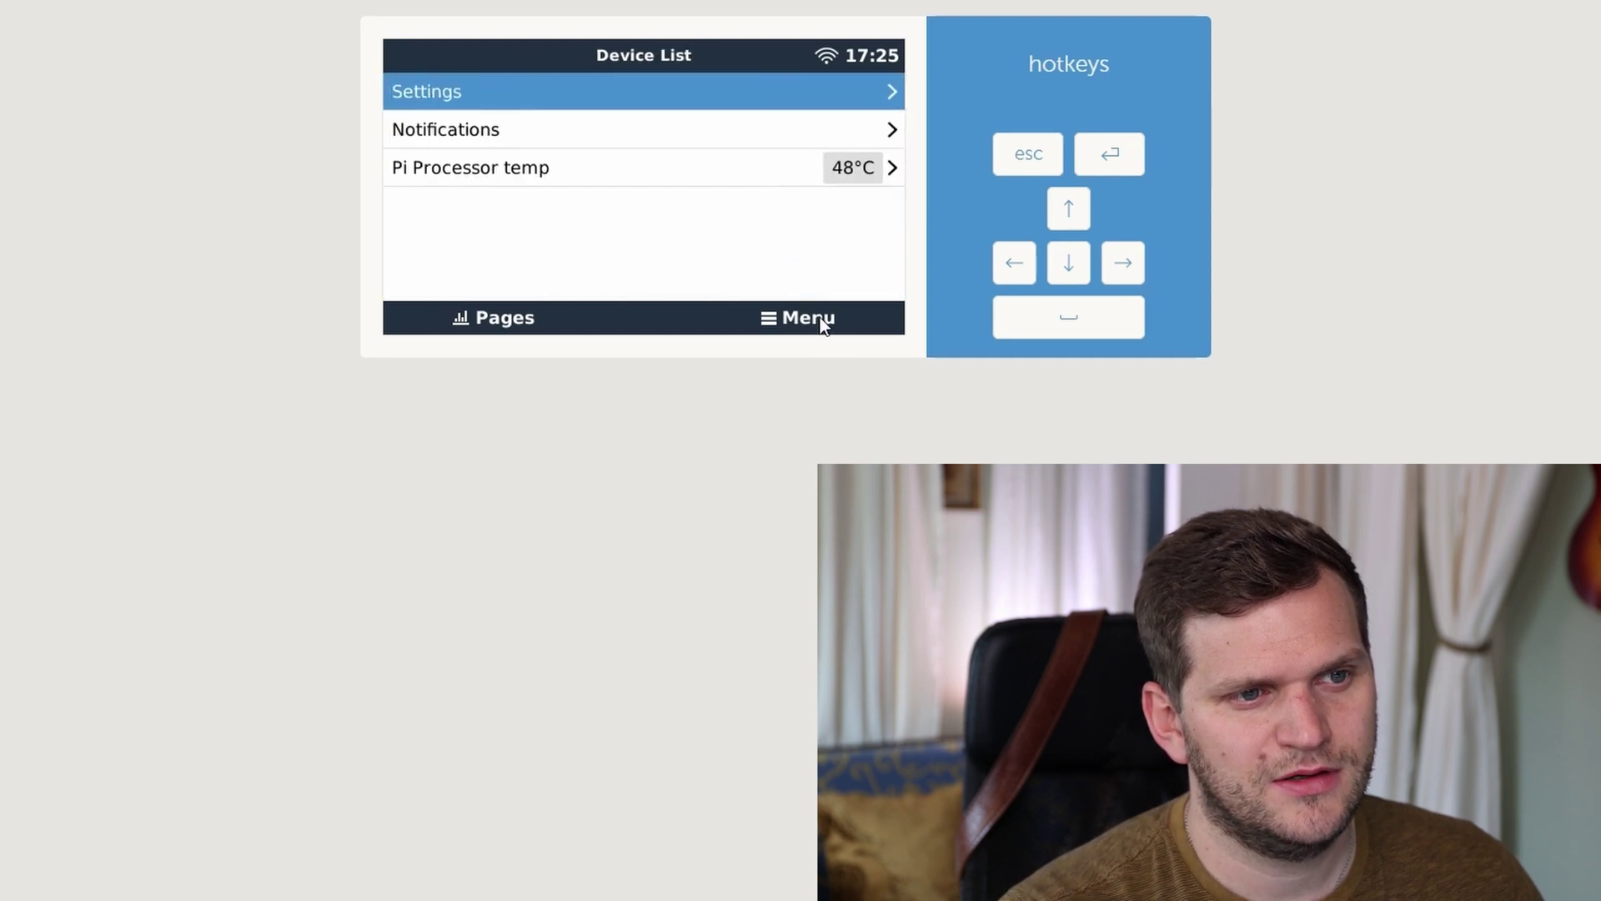
left_click(716, 163)
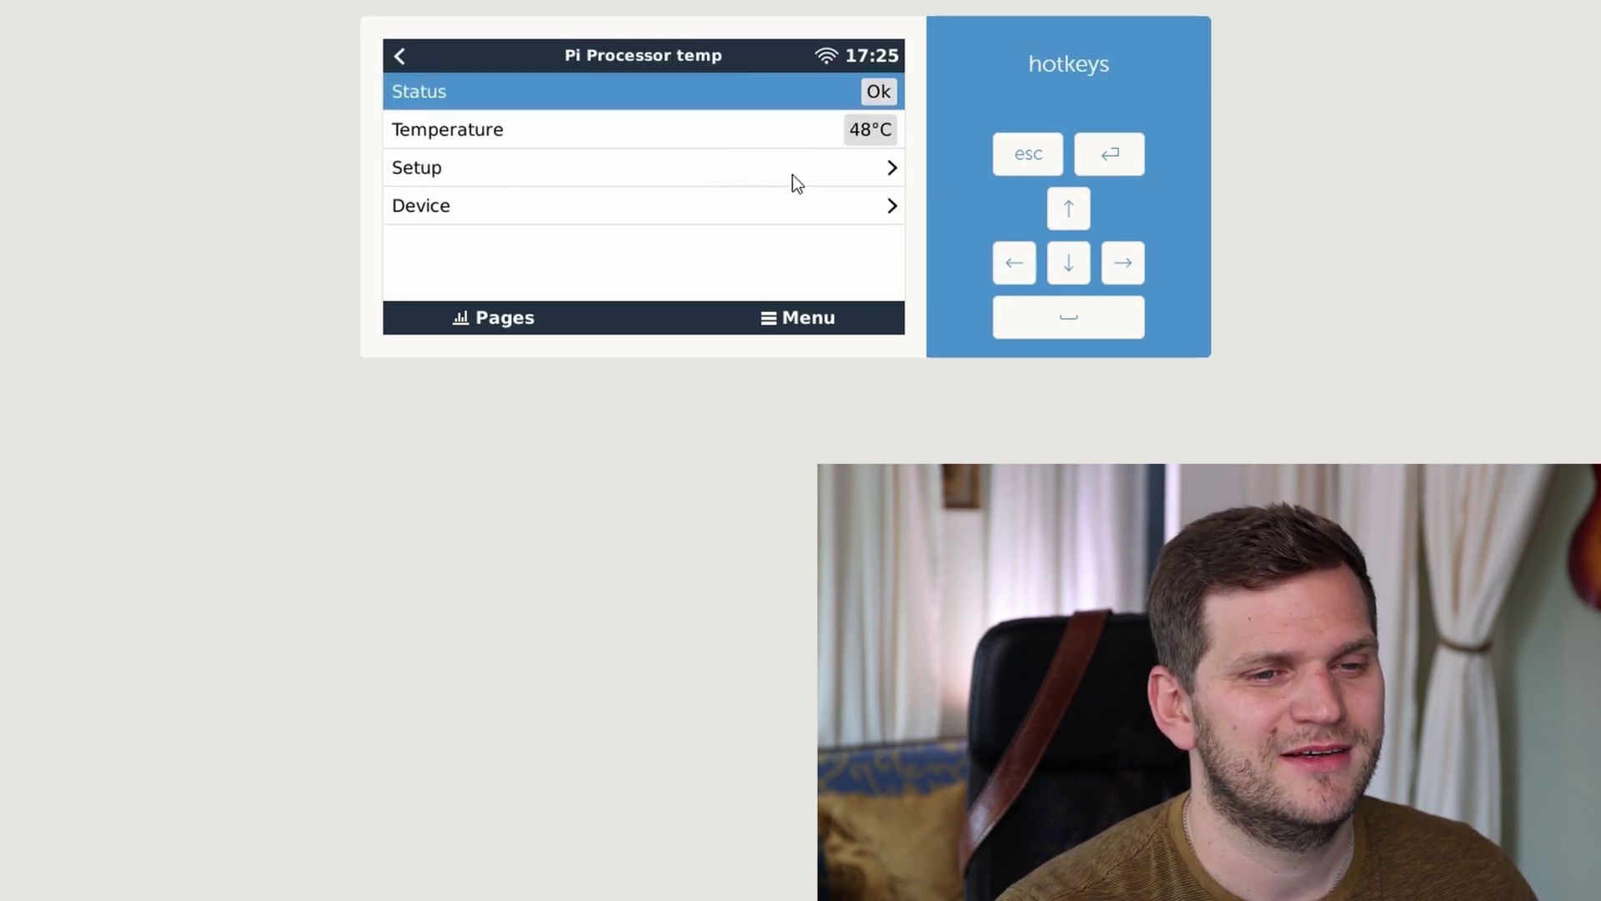
left_click(823, 154)
left_click(403, 47)
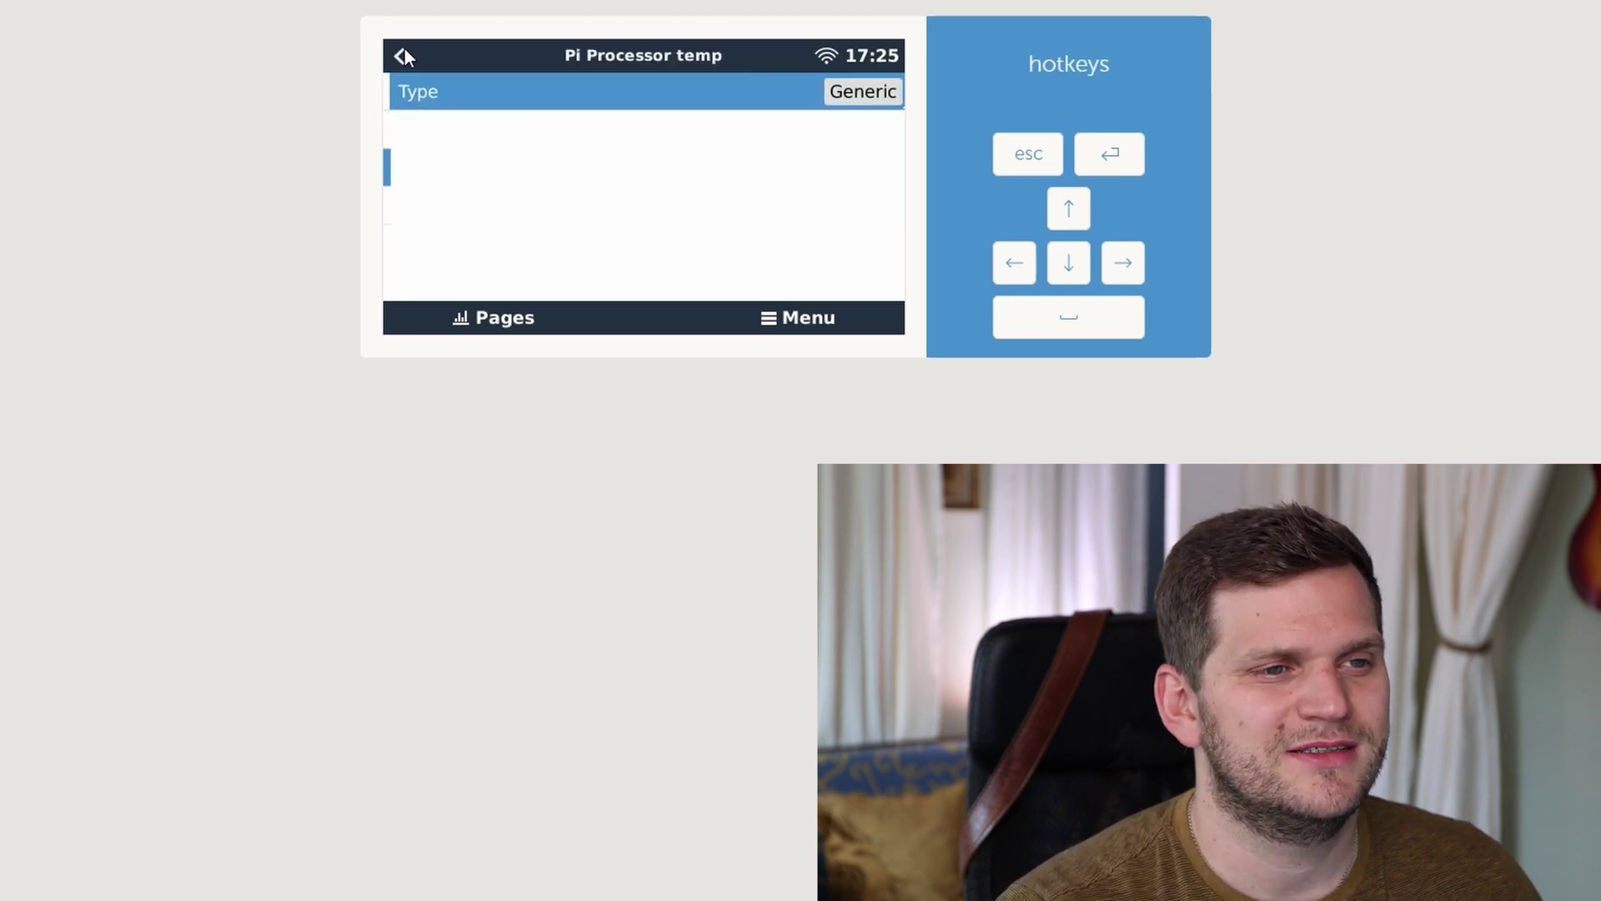
View the Pi Processor temp device information, then return to the Device List and Settings
left_click(508, 214)
left_click(390, 52)
left_click(391, 52)
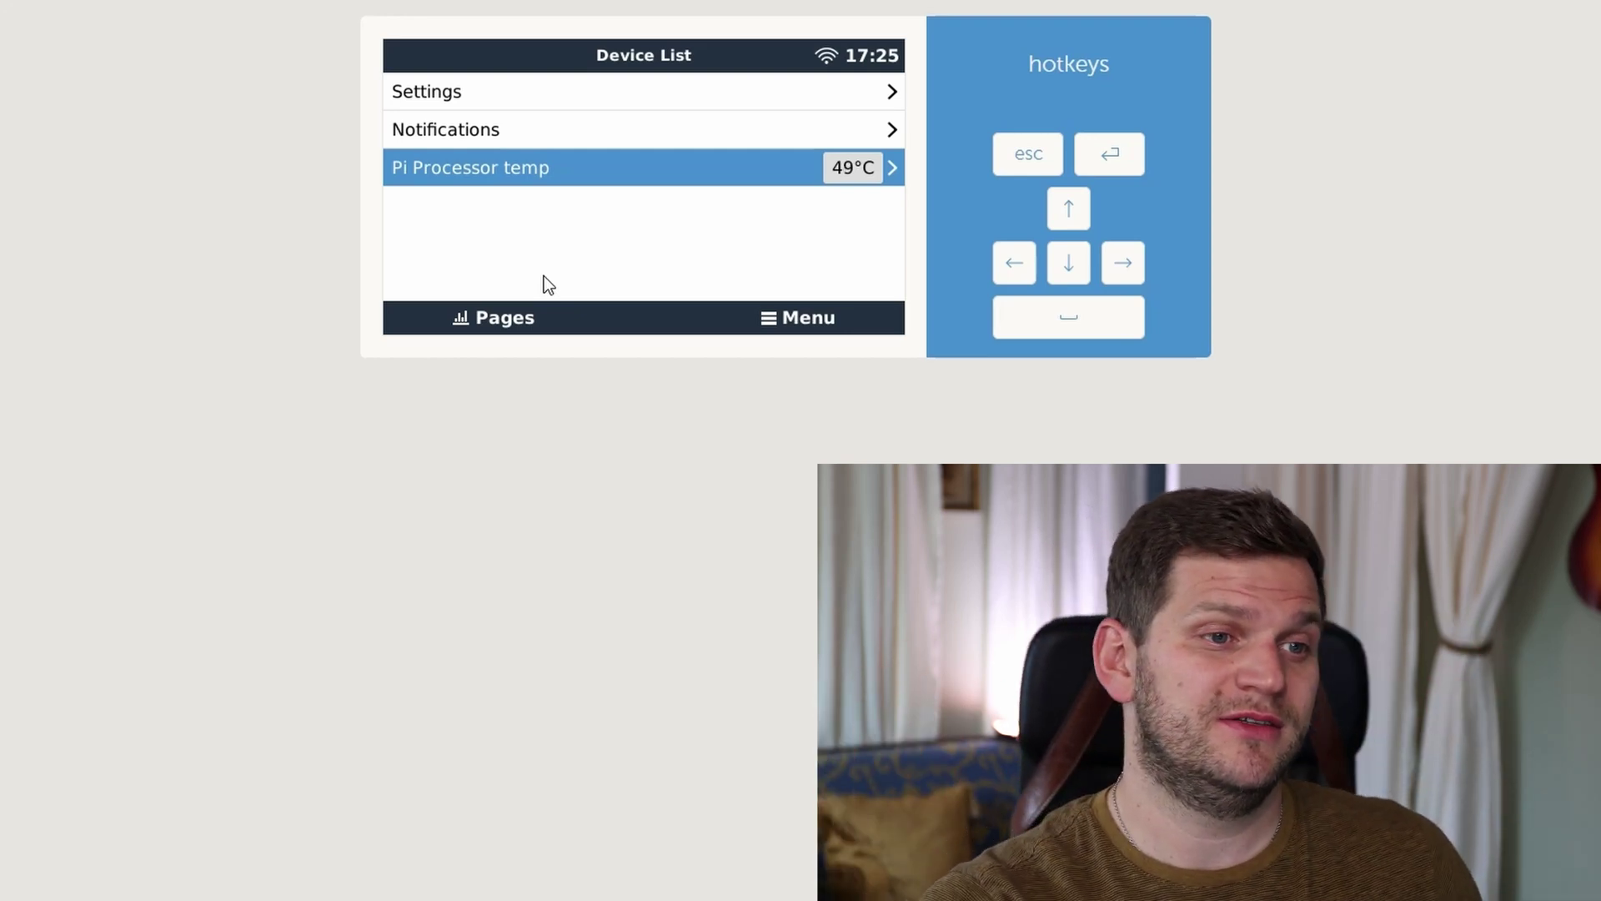
left_click(799, 93)
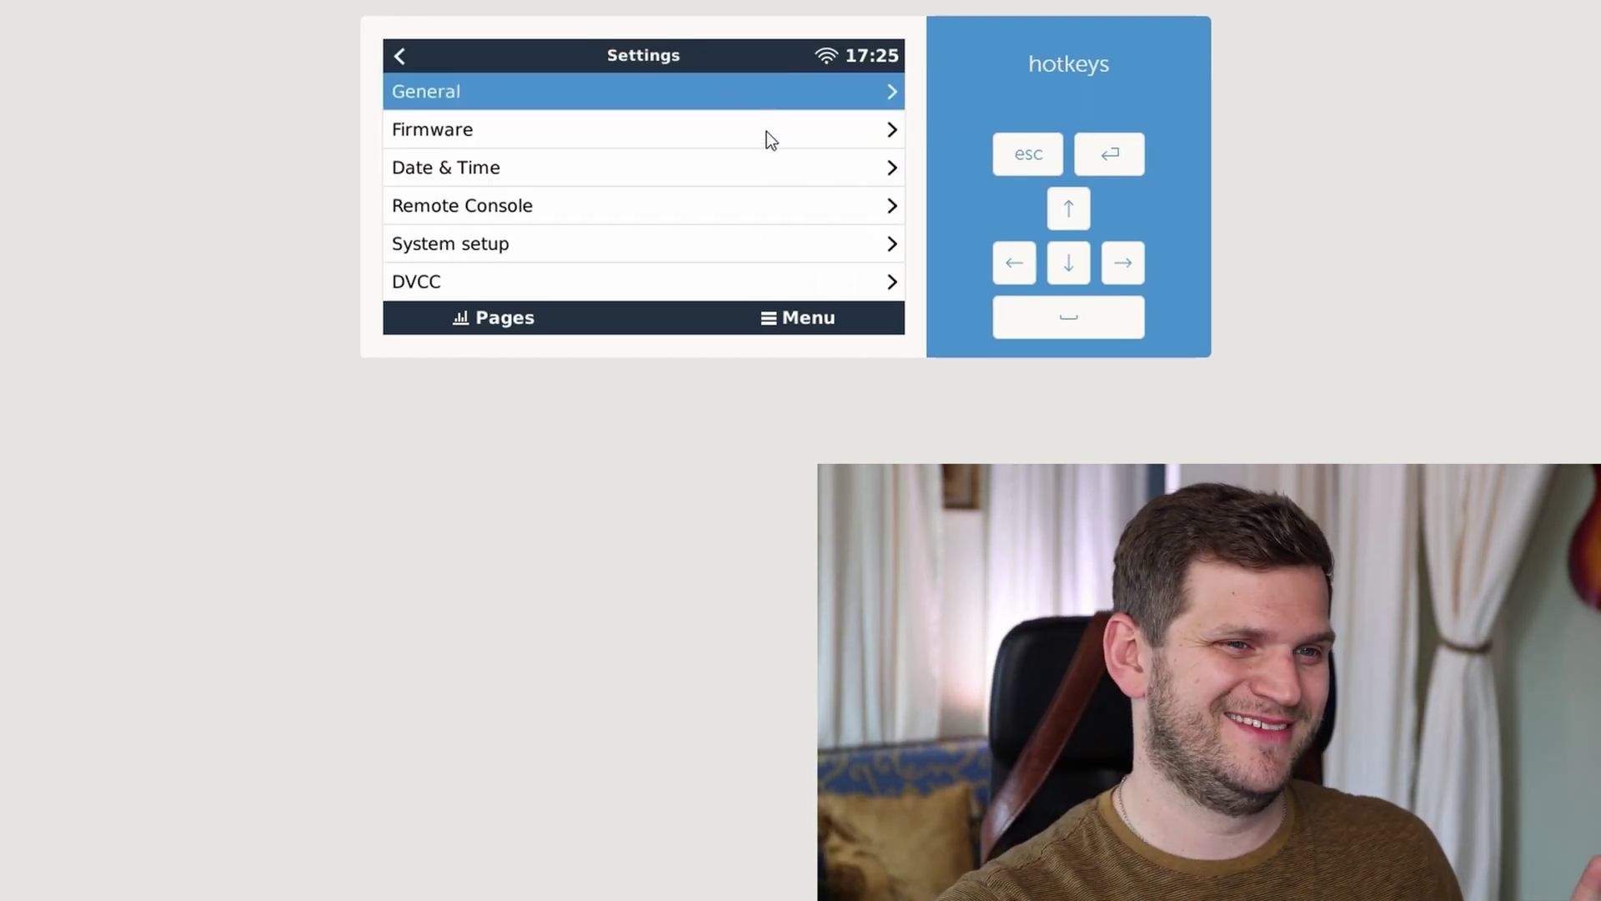
Show the Package manager's Active packages list
key("Down")
key("Down")
key("Down")
key("Down")
key("Down")
key("Down")
key("Down")
key("Down")
key("Down")
key("Down")
key("Down")
key("Down")
key("Down")
key("Down")
key("Down")
key("Down")
key("Down")
key("Down")
key("Down")
key("Down")
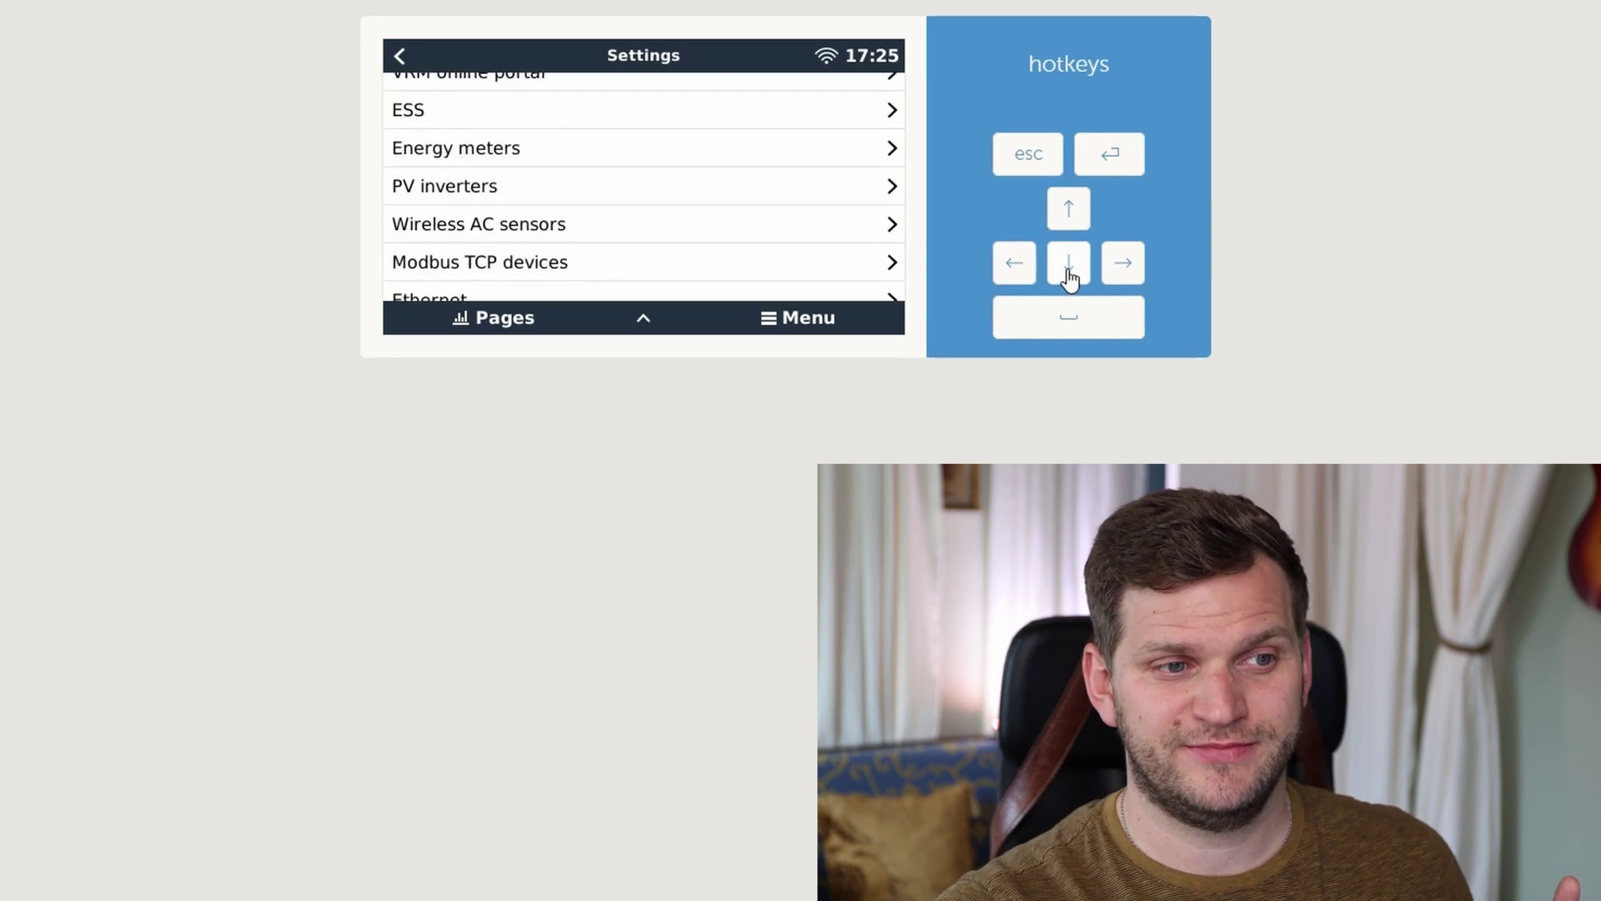
left_click(615, 283)
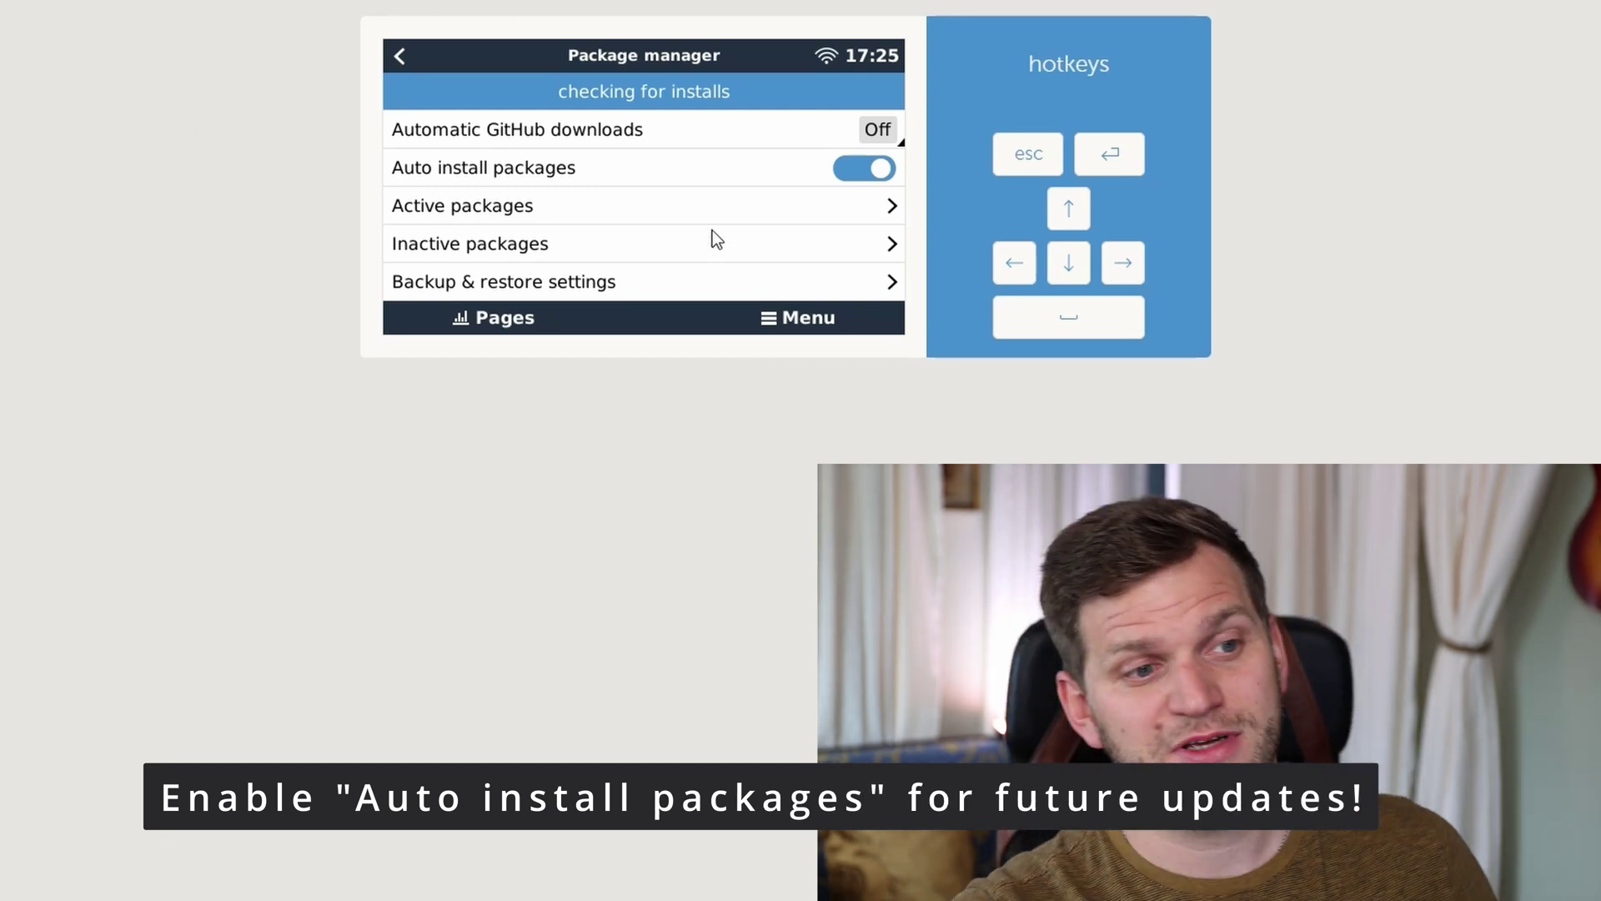
left_click(671, 208)
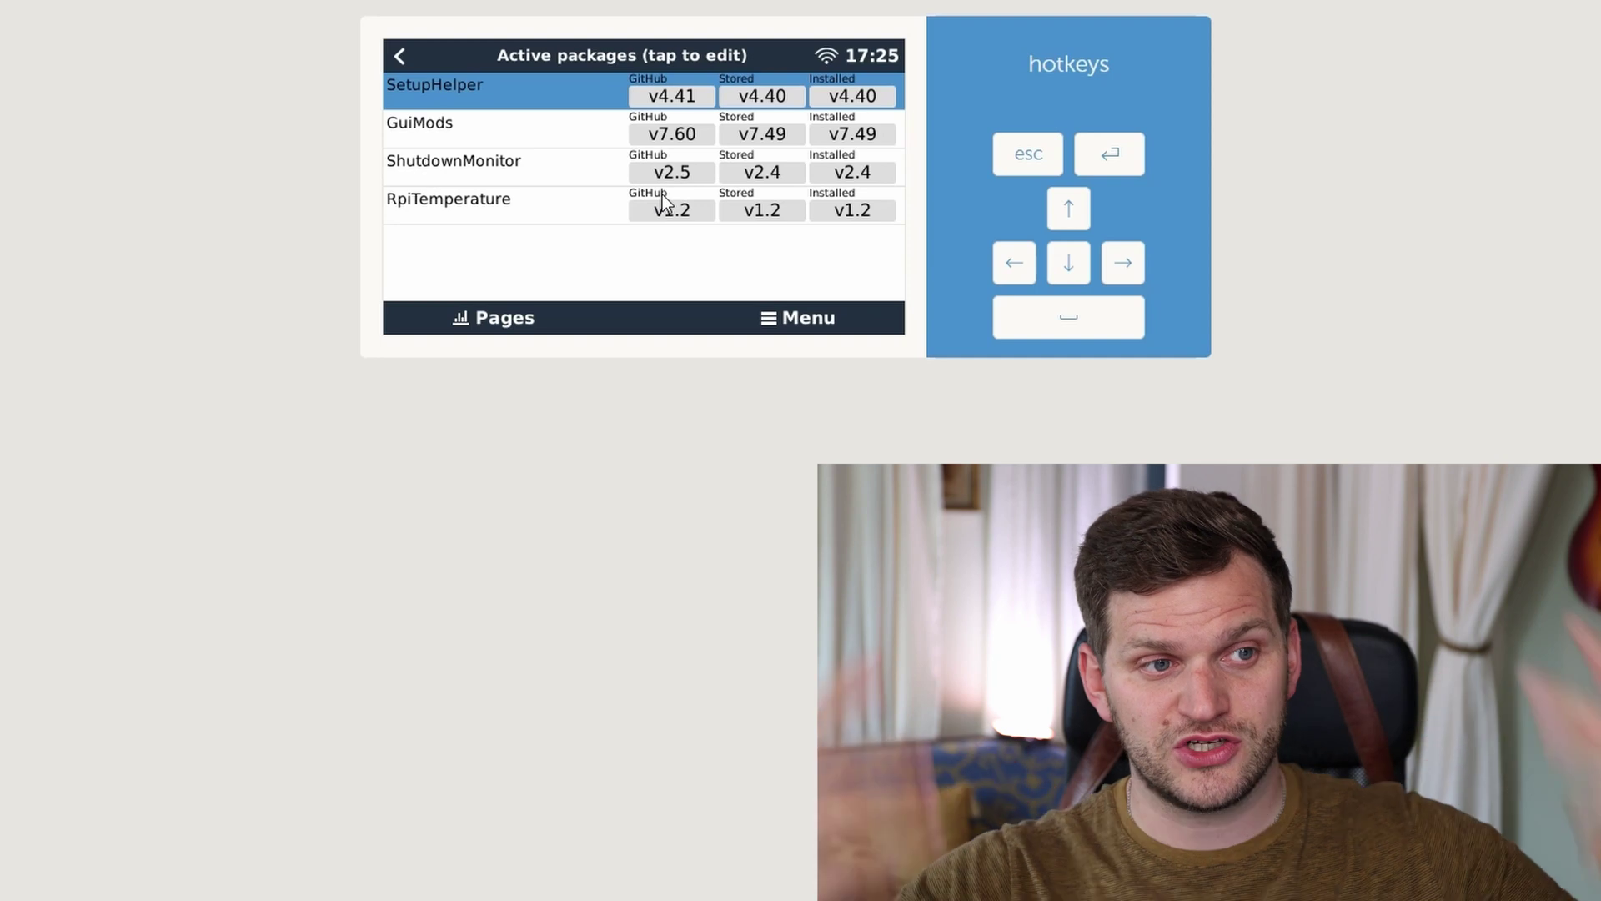
Inspect the ShutdownMonitor, GuiMods and SetupHelper entries, then go to the overview page
left_click(472, 180)
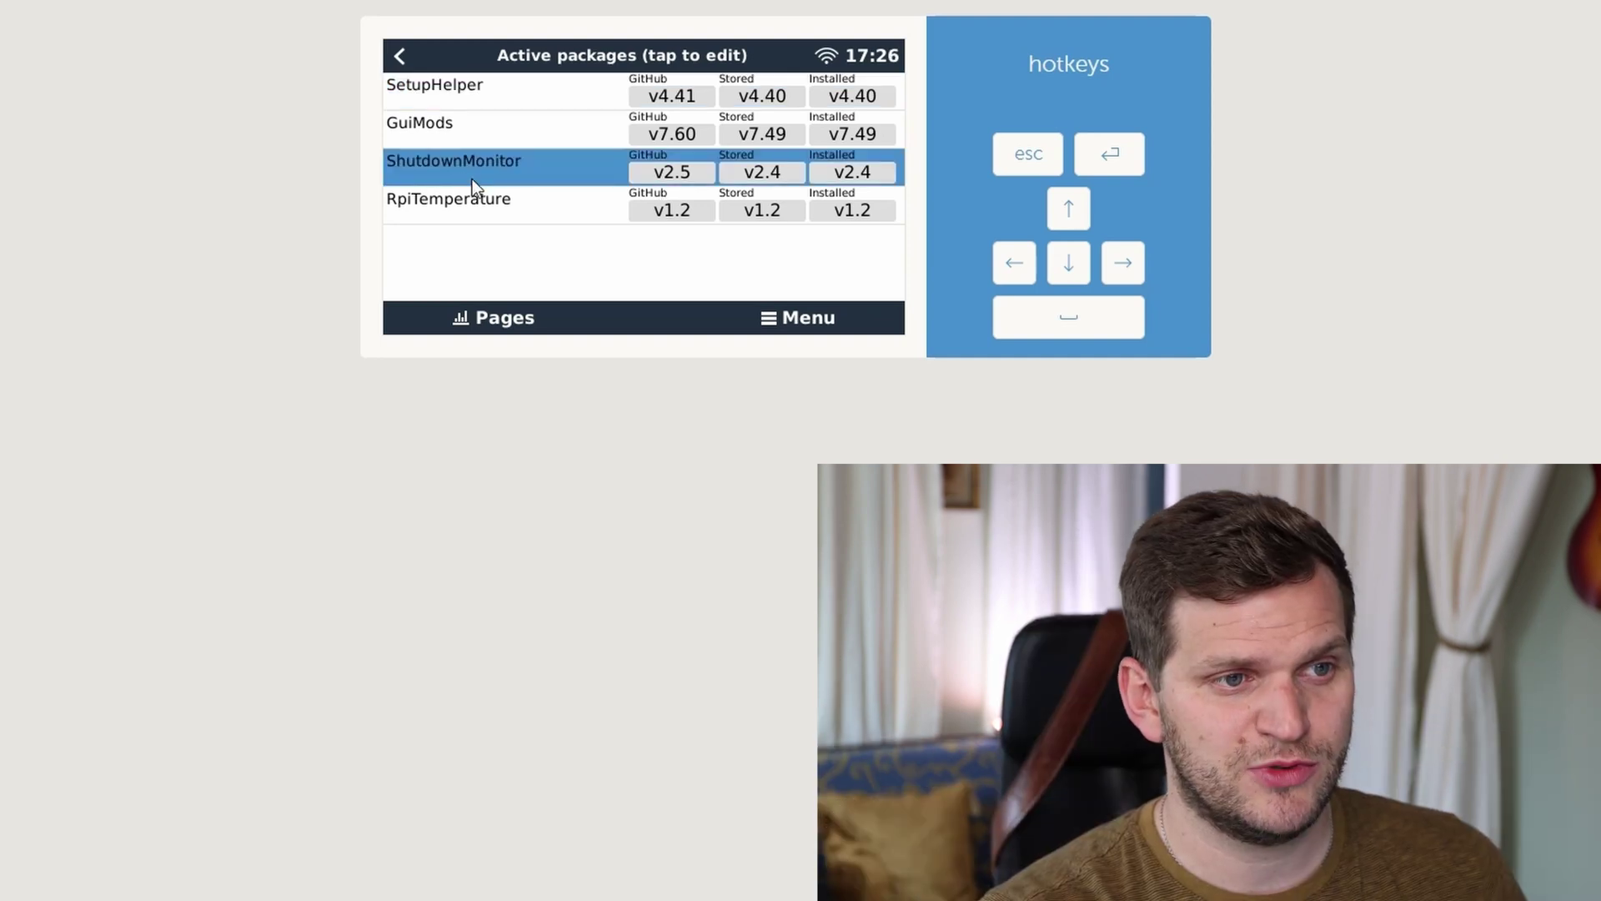
left_click(505, 136)
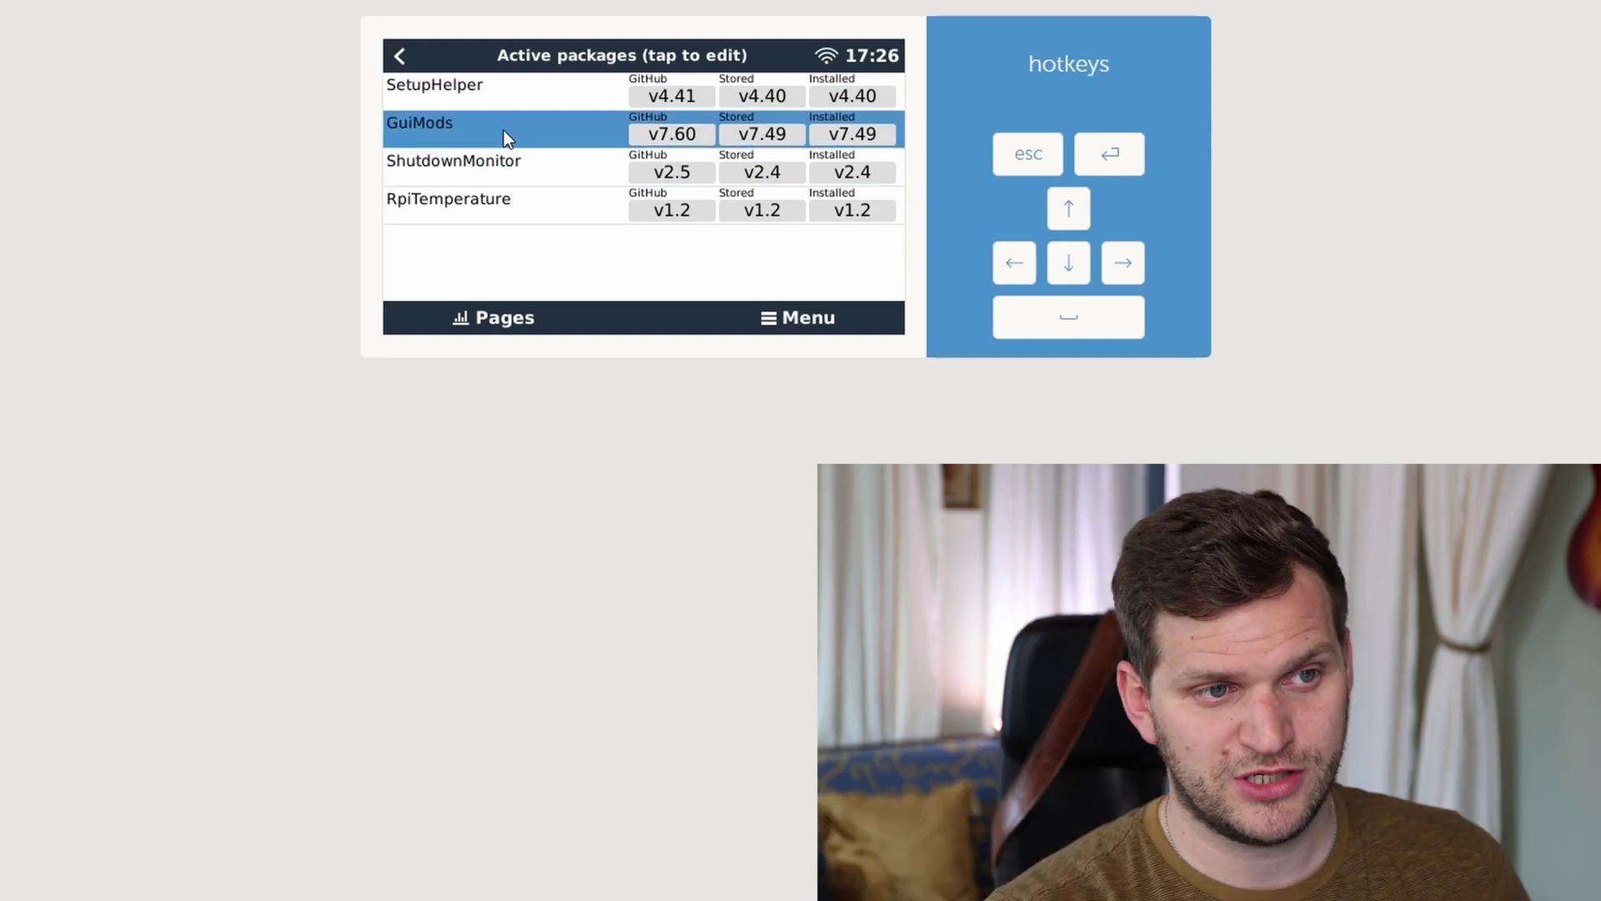
left_click(452, 92)
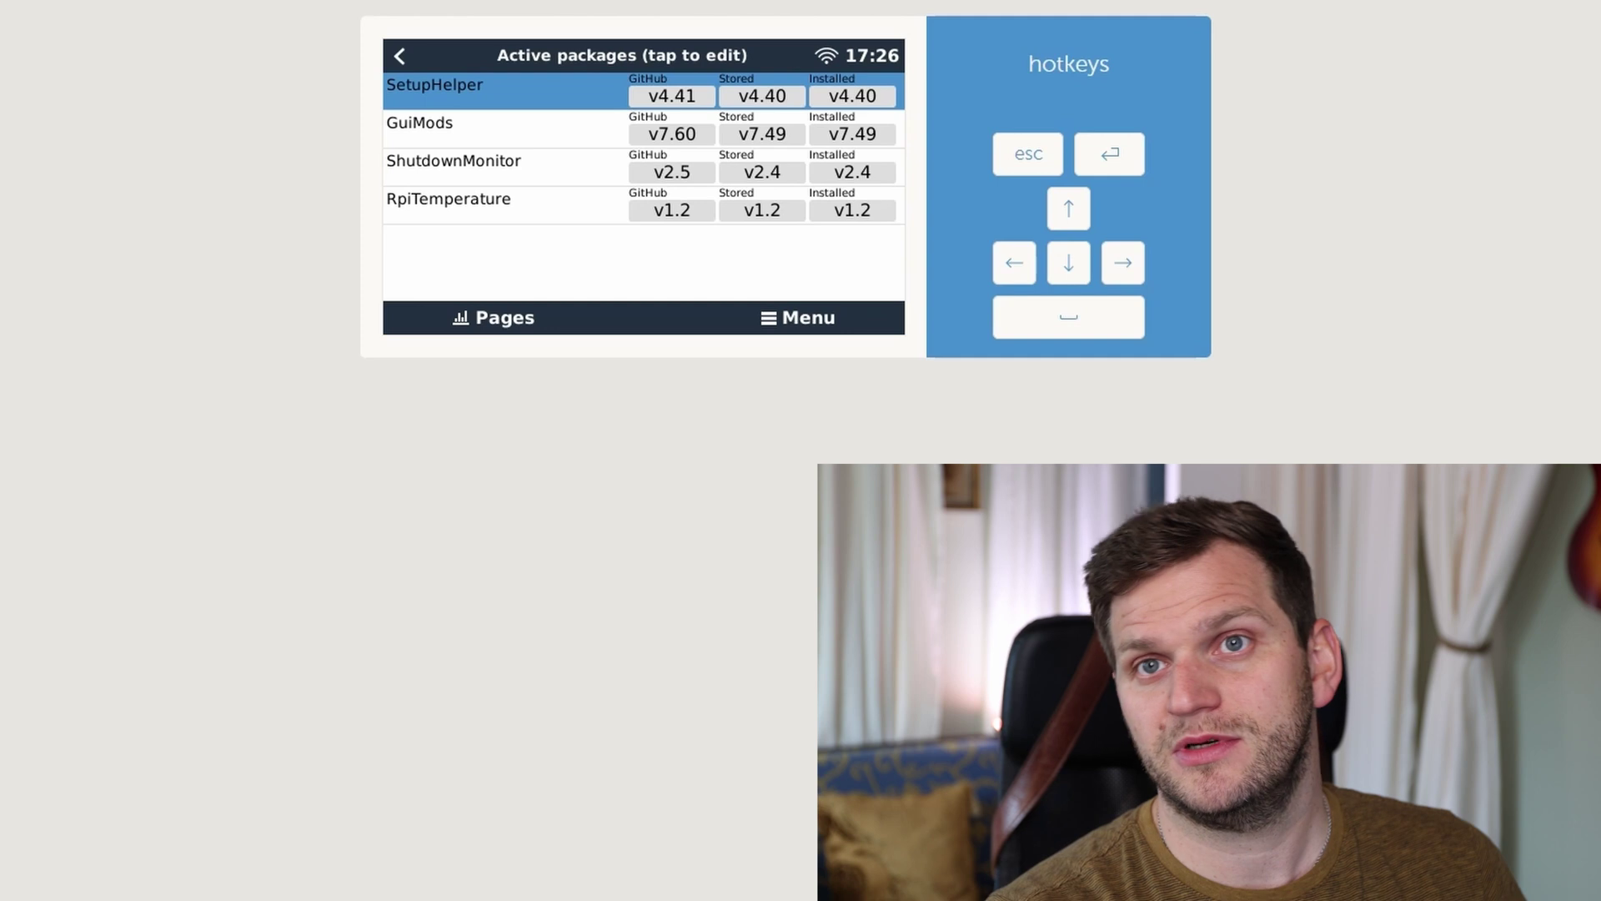
left_click(798, 317)
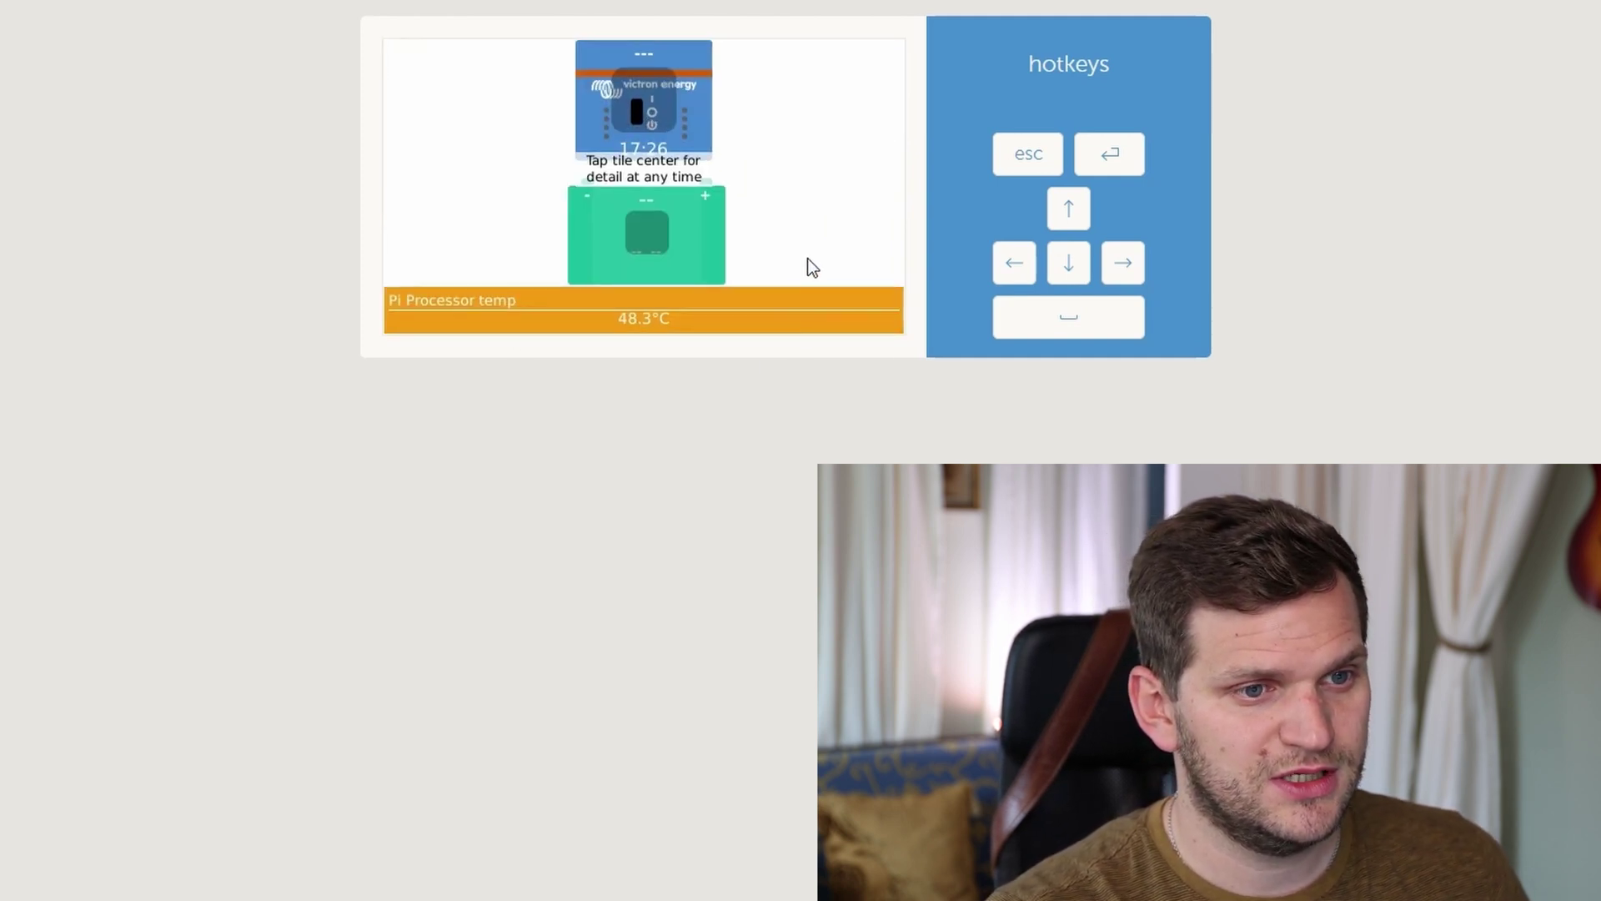
Show the overview with Pi Processor temp at 48.3°C and view the battery detail page
left_click(413, 302)
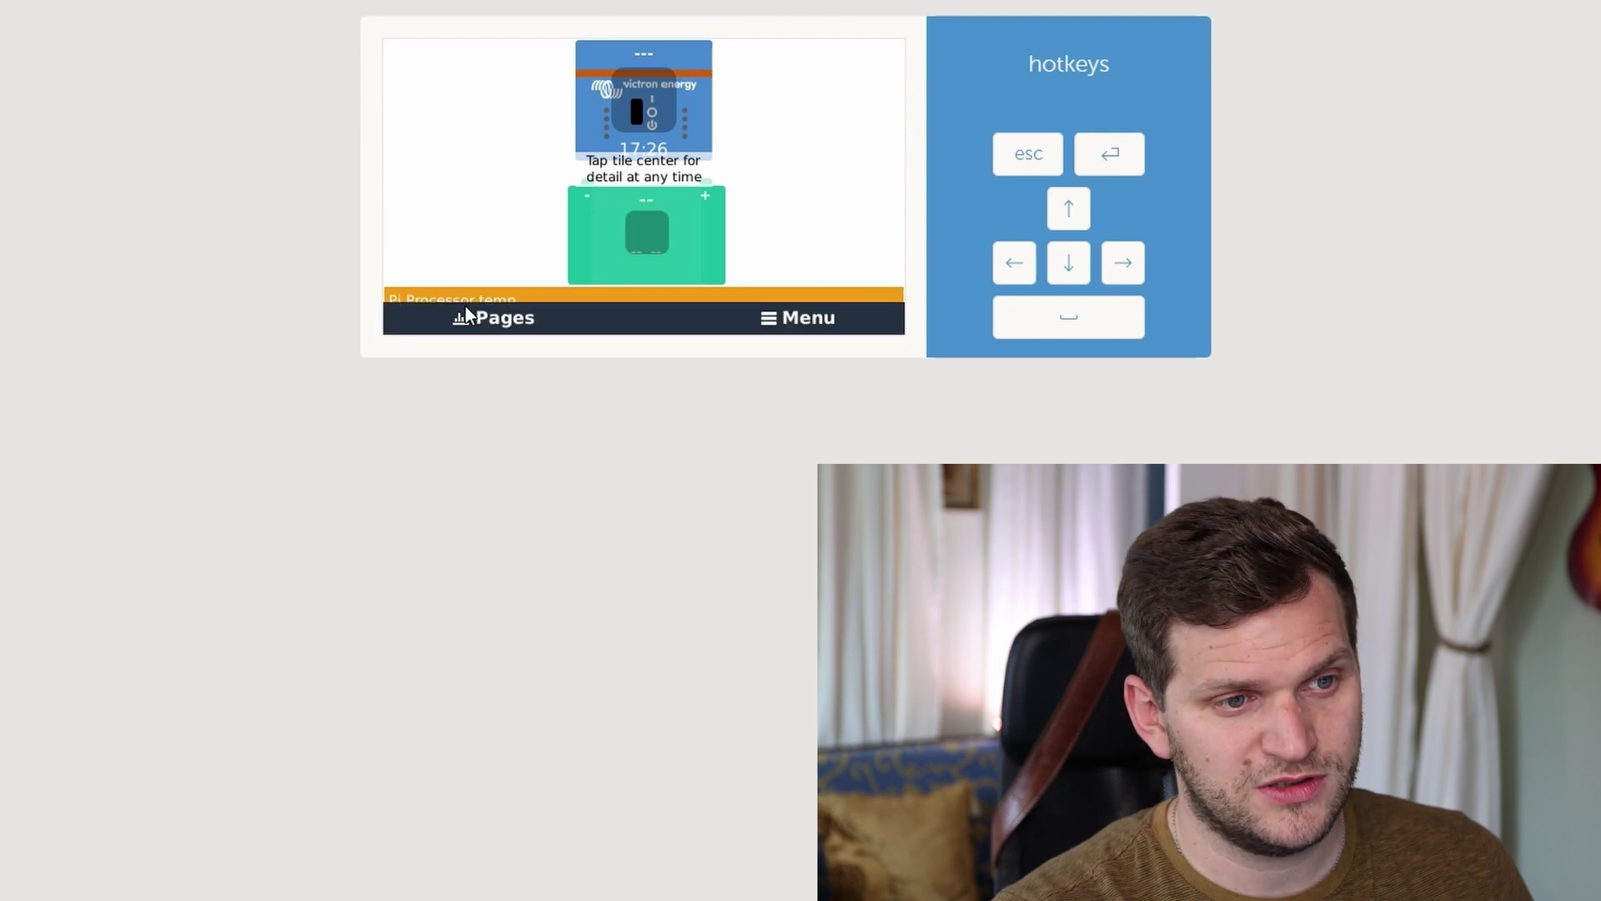
left_click(658, 237)
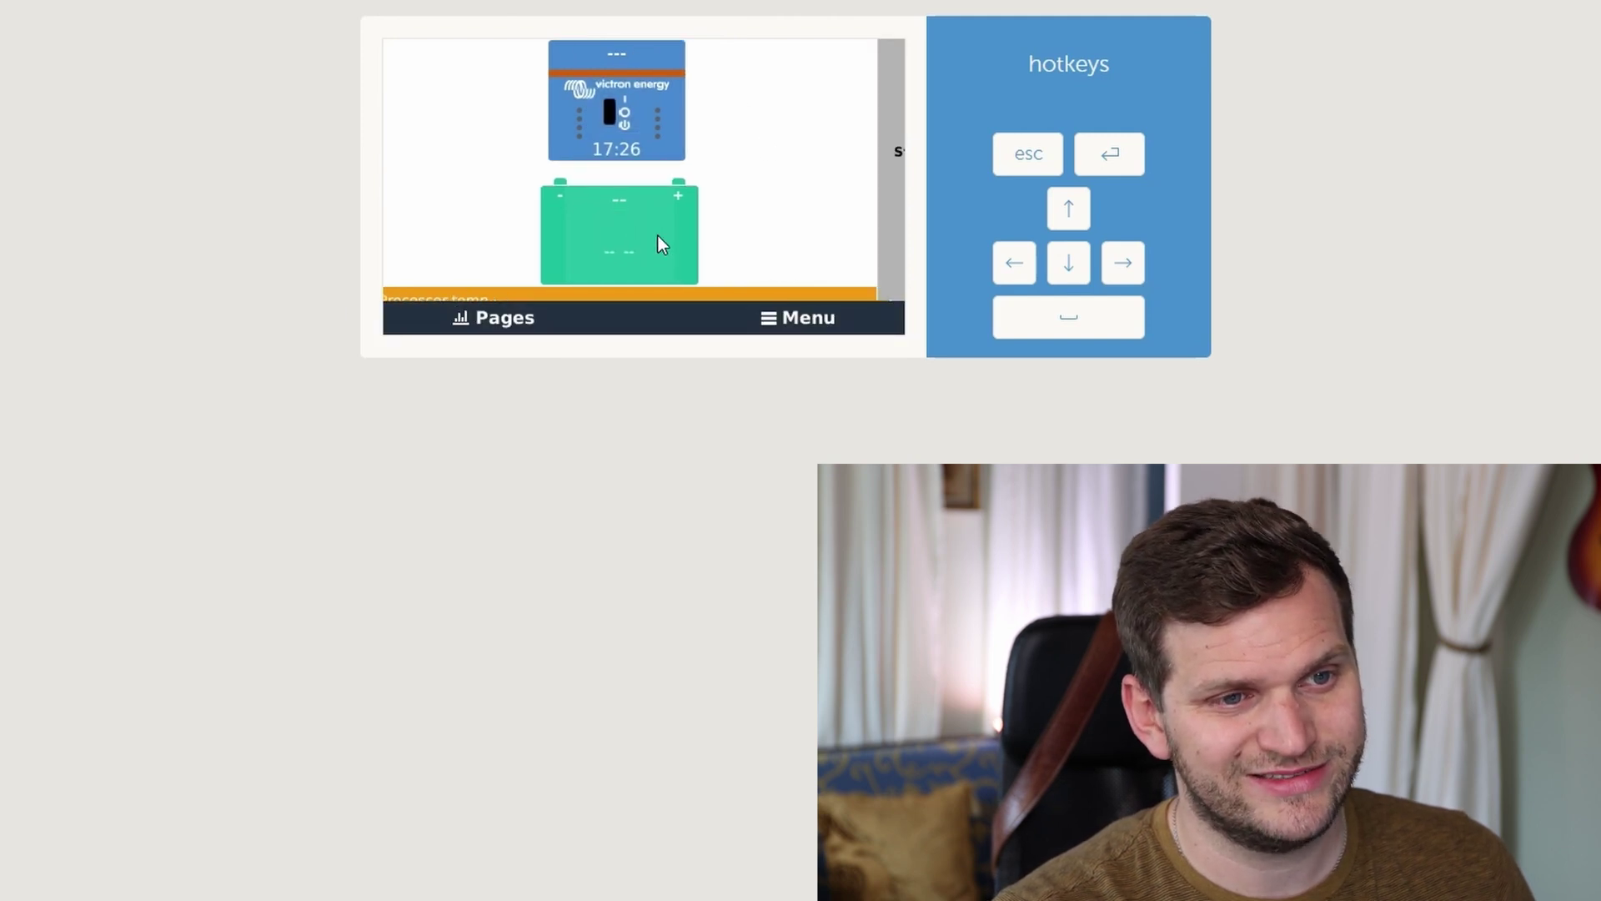
left_click(402, 49)
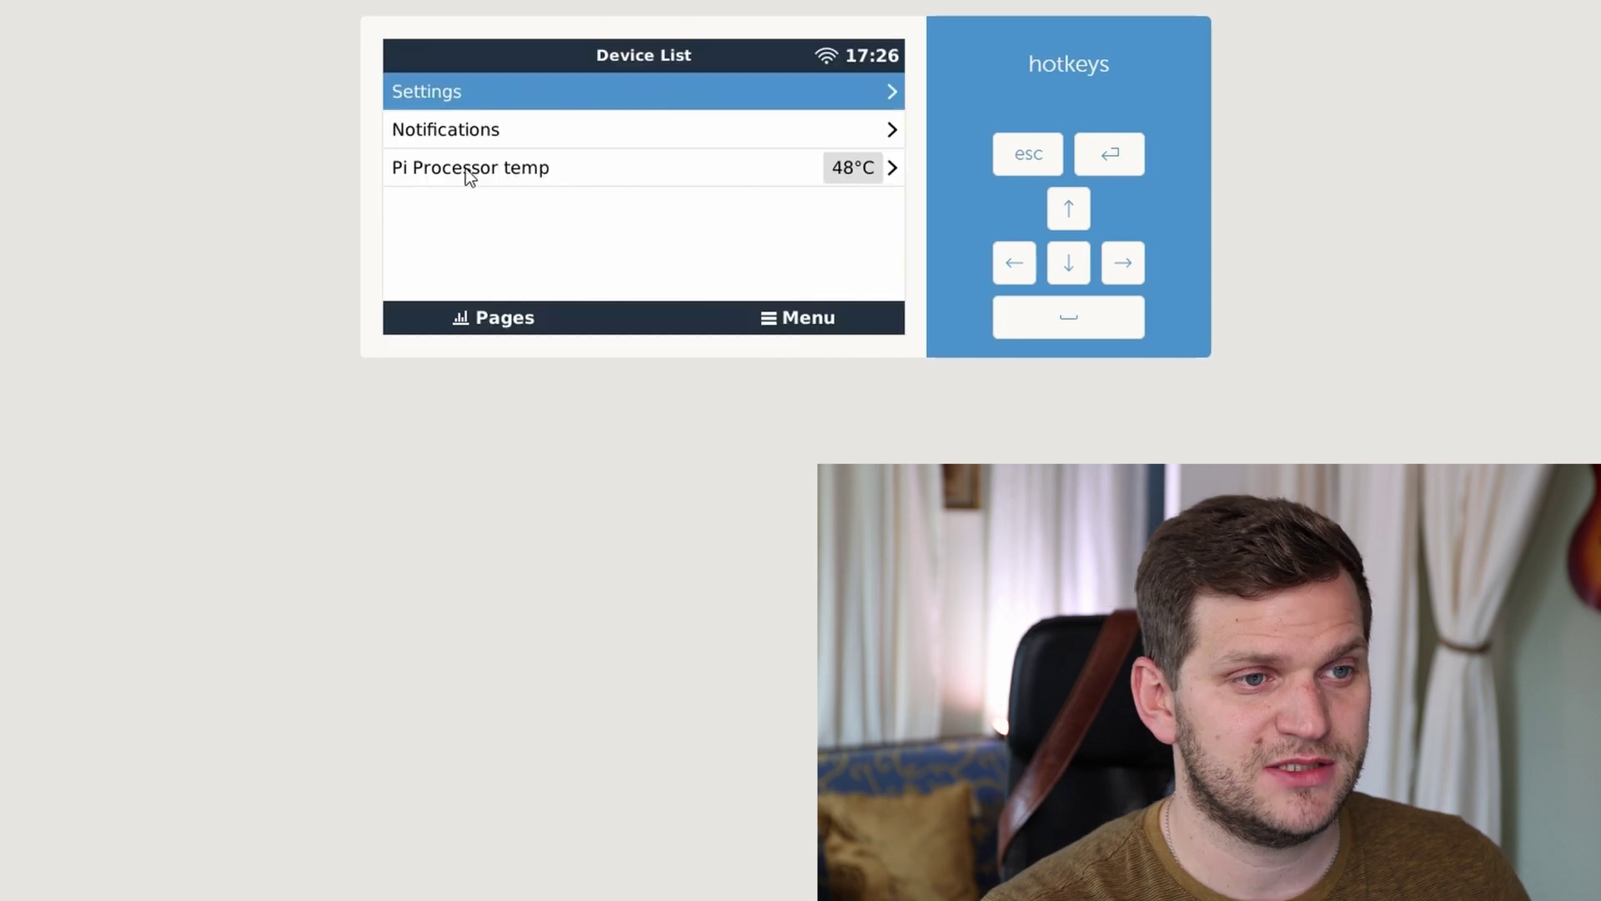
Check the System Shutdown options under Settings > General, then return to Settings
left_click(459, 97)
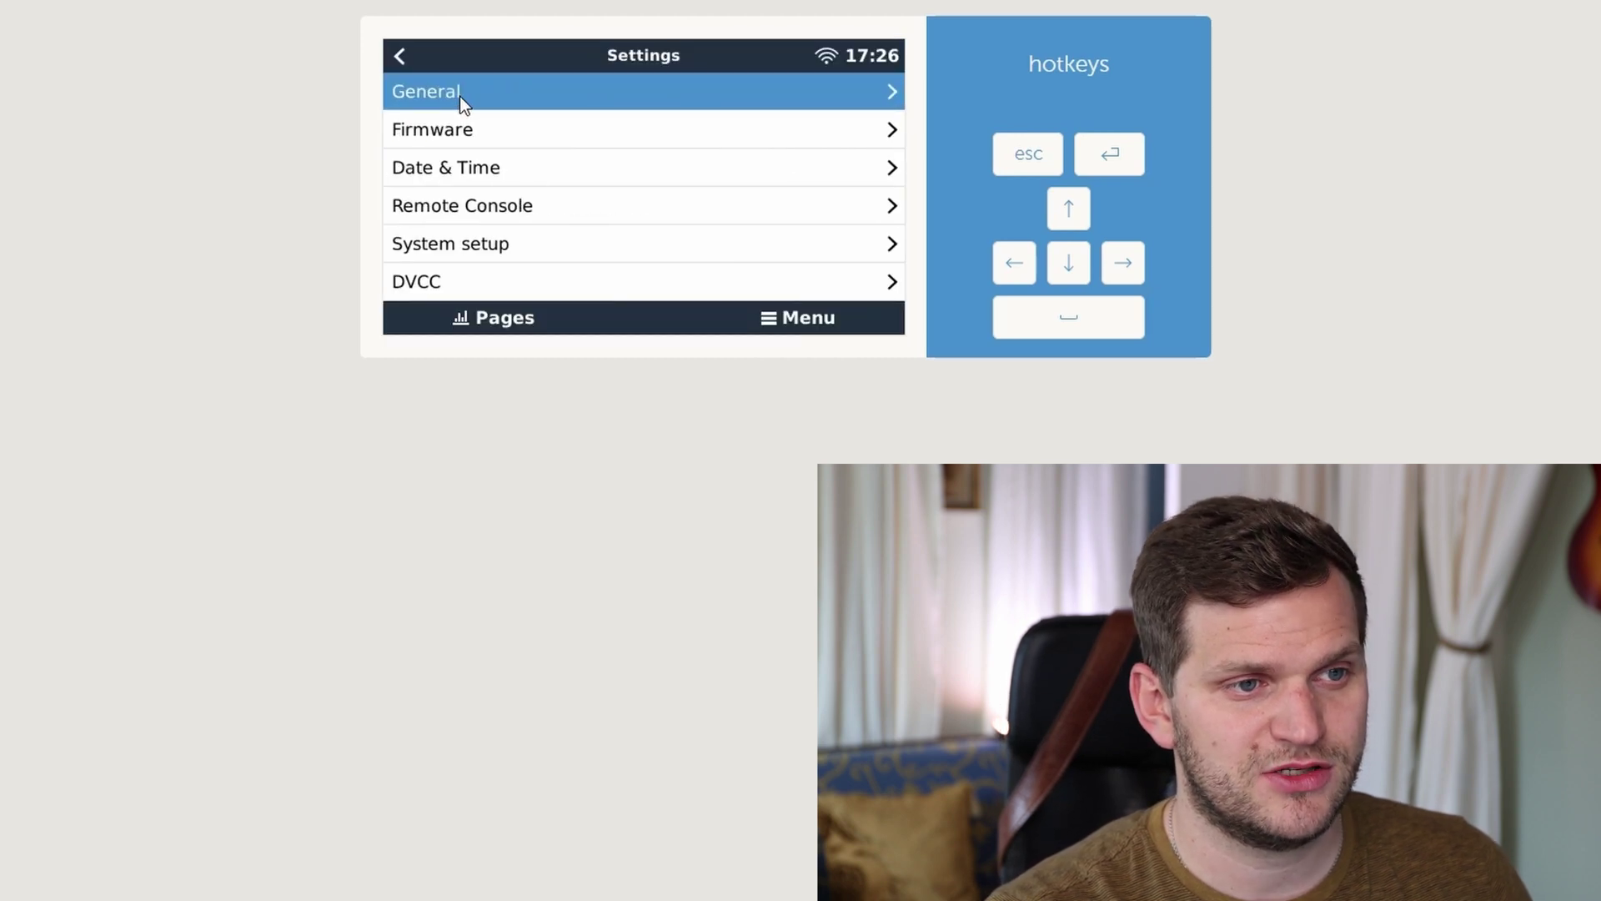
left_click(459, 96)
left_click(469, 284)
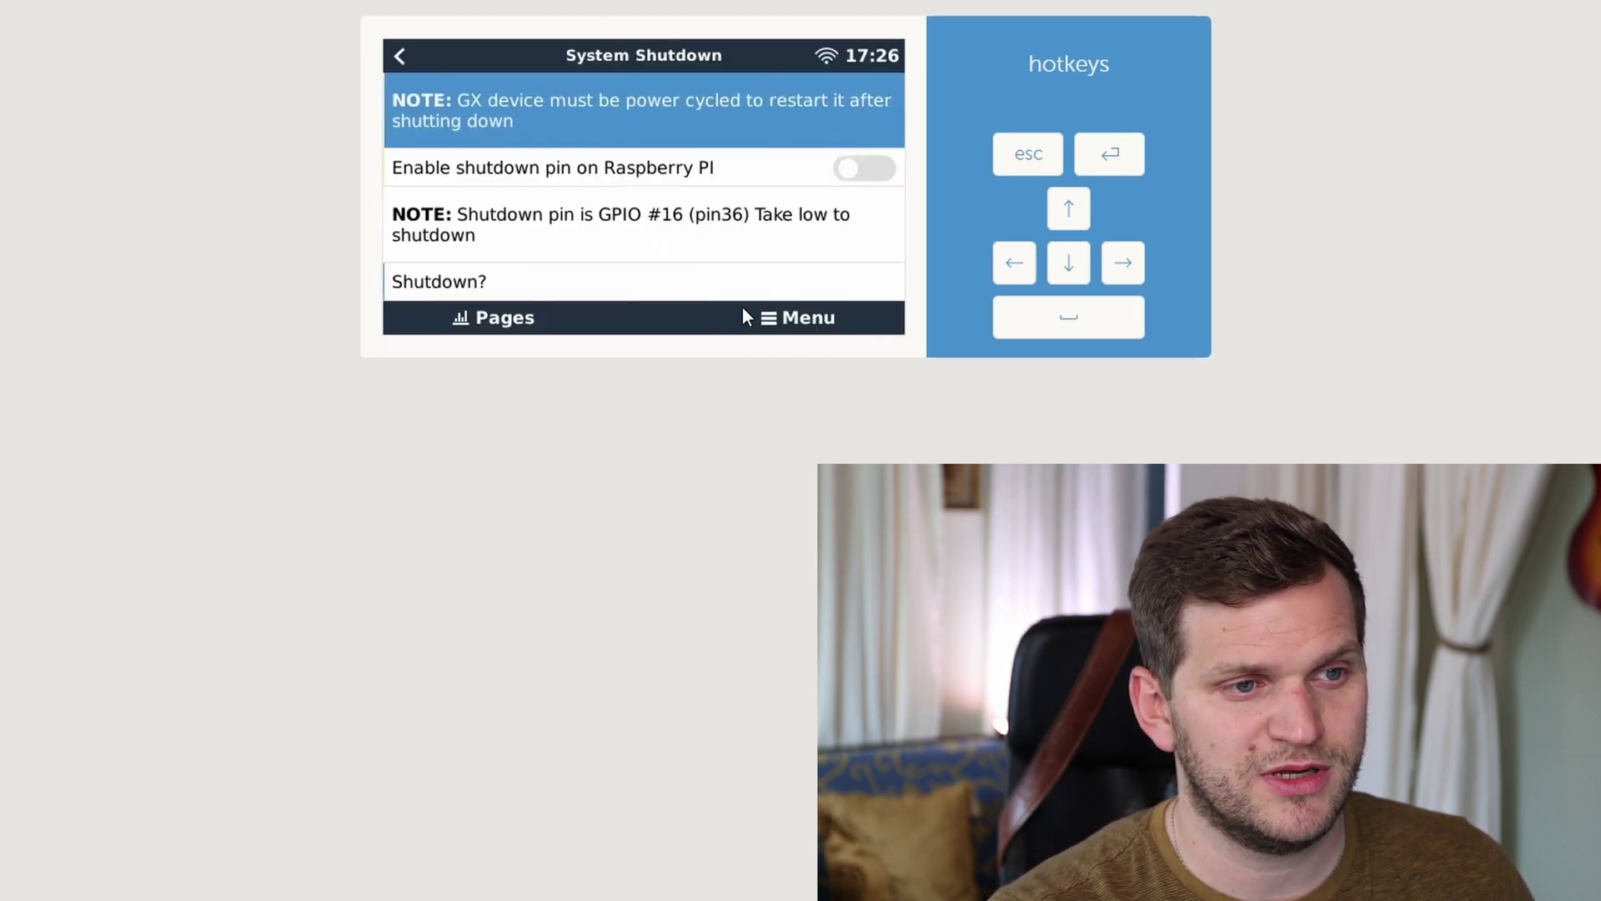
left_click(404, 52)
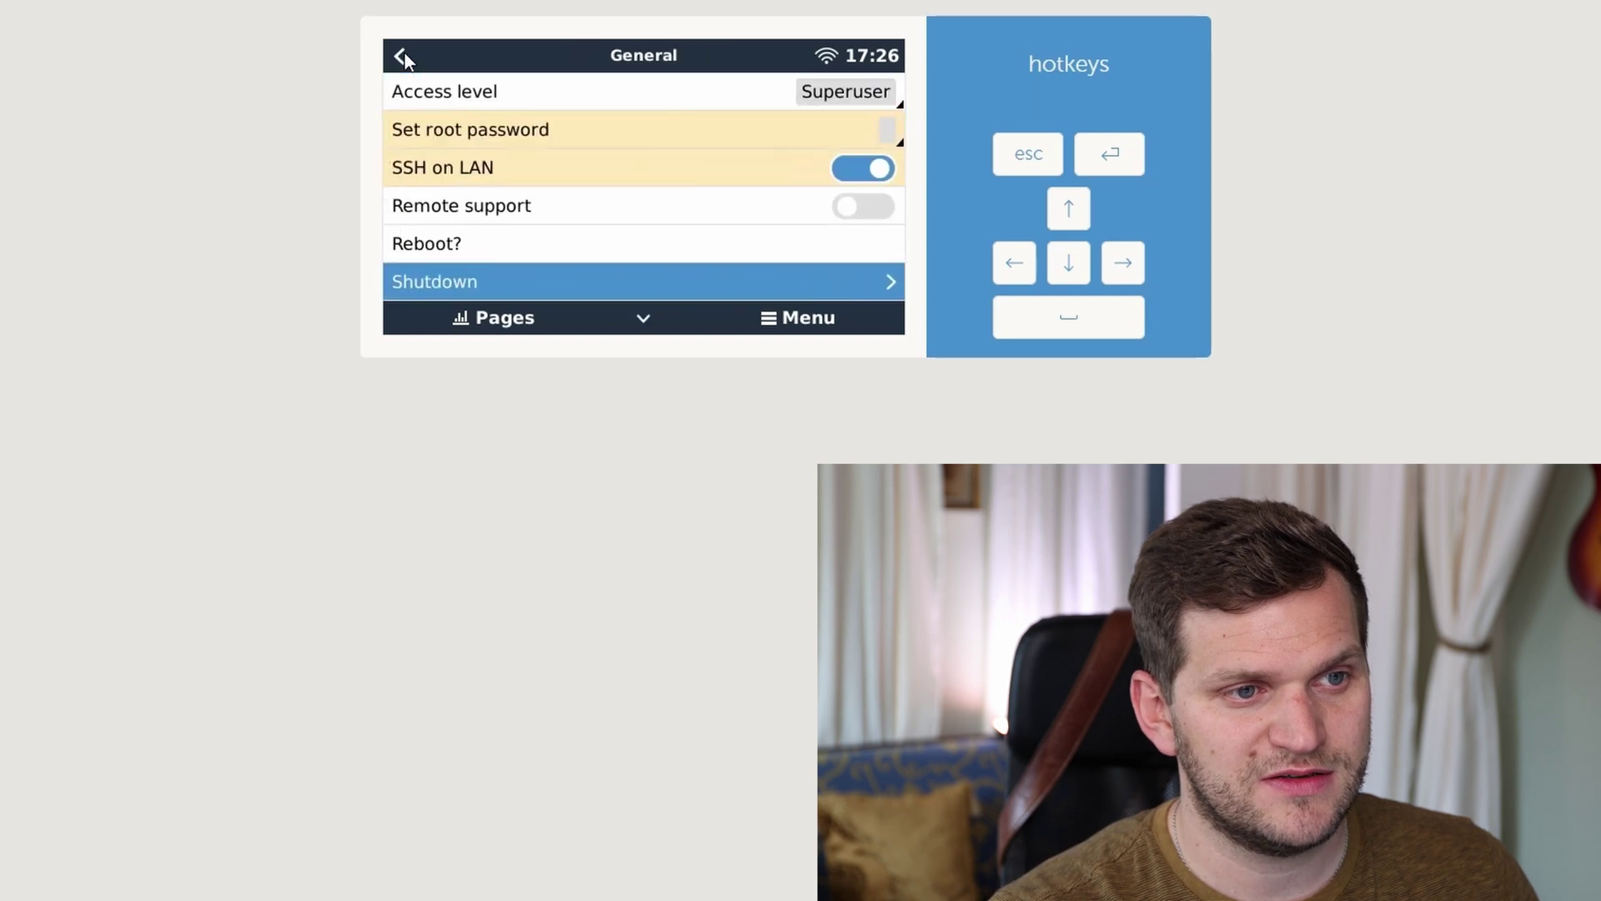
left_click(404, 52)
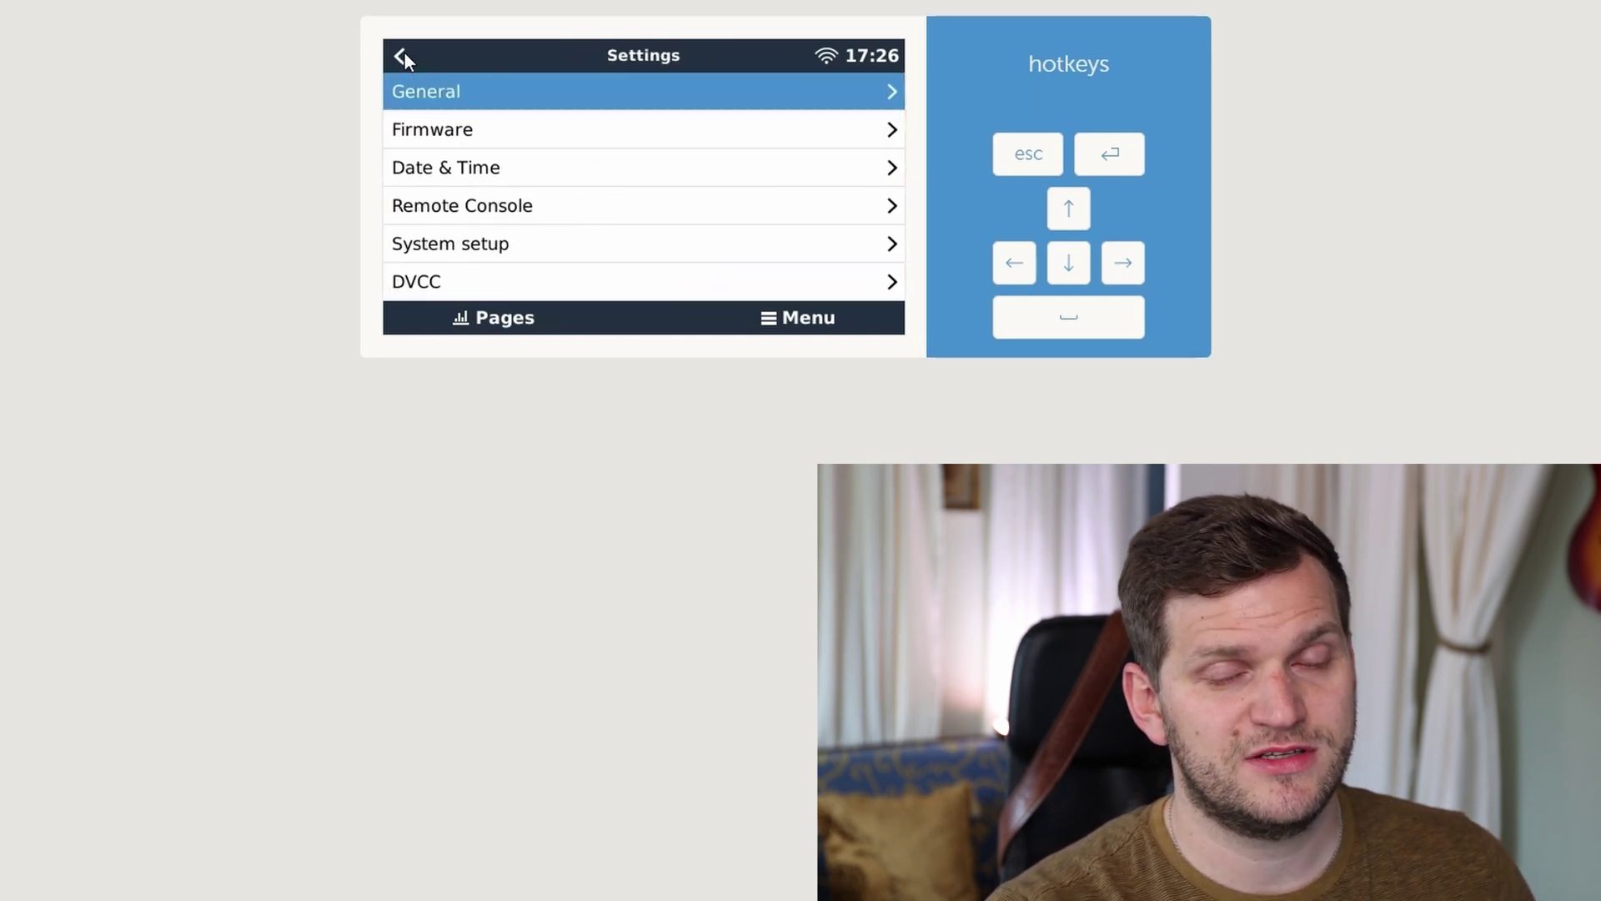